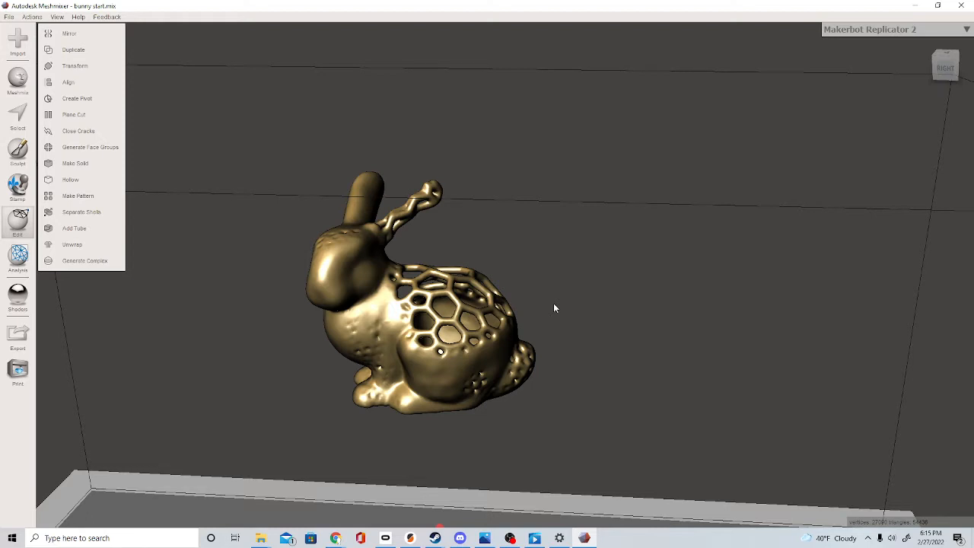
- Select the entire patterned bunny mesh and delete the selected faces
right_click_drag(580, 361, 612, 377)
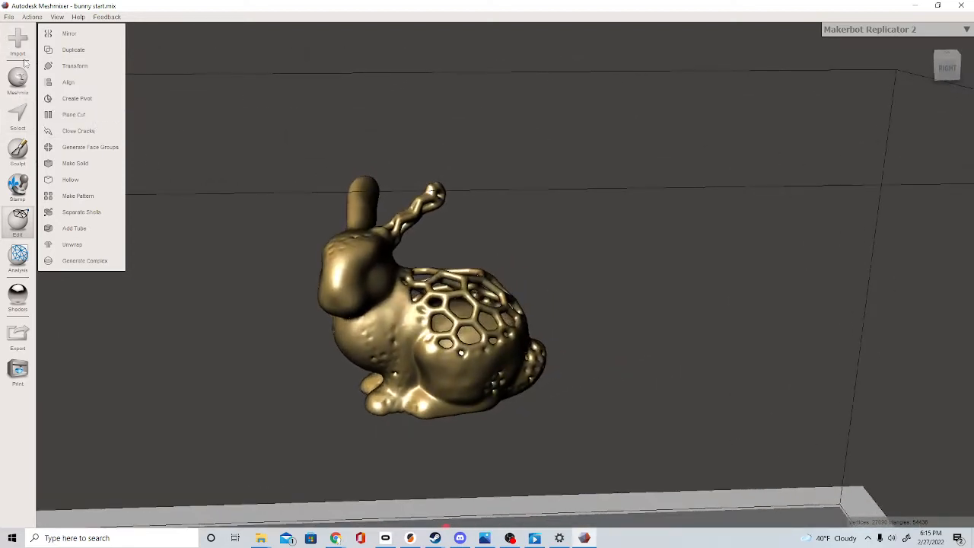
left_click(19, 120)
double_click(379, 294)
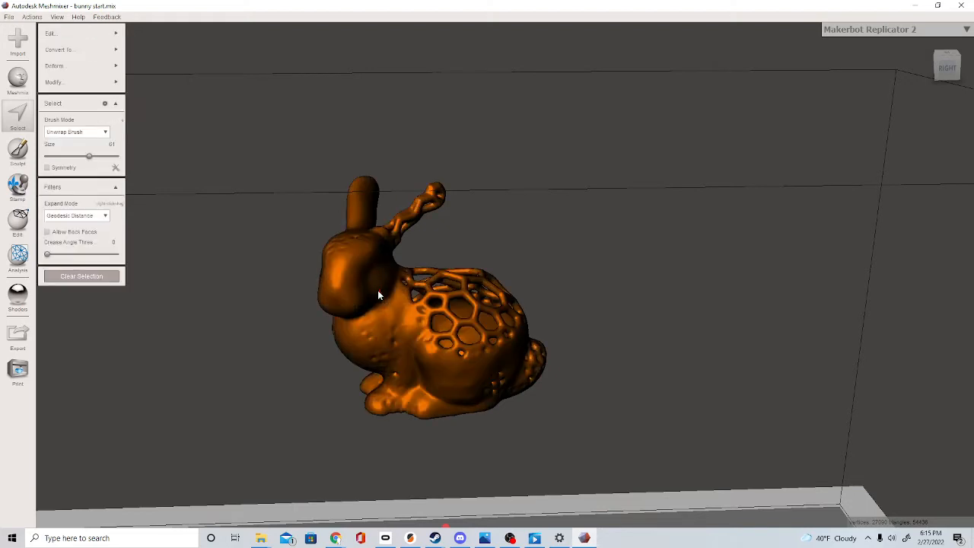
key("Delete")
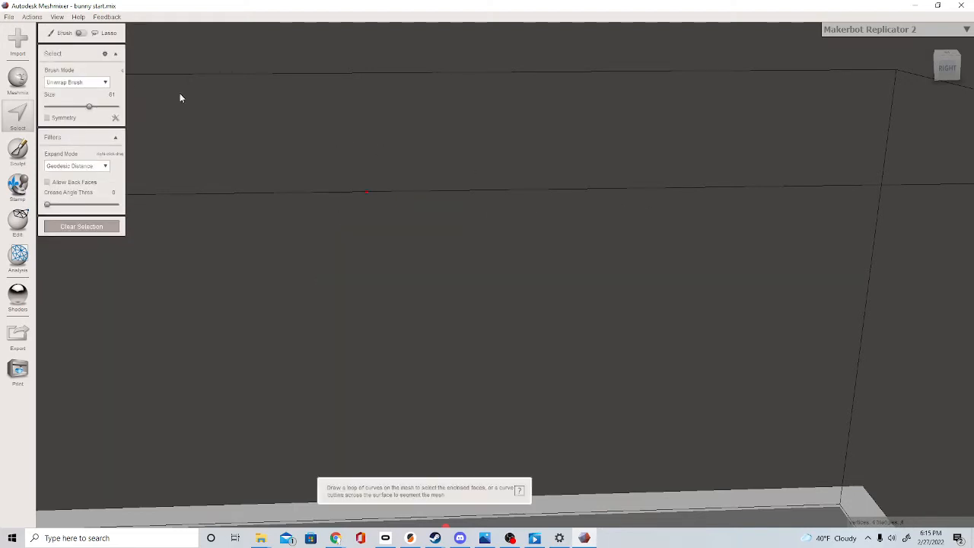
- Show the object browser and delete the leftover bunny pattern object to empty the scene
left_click(57, 17)
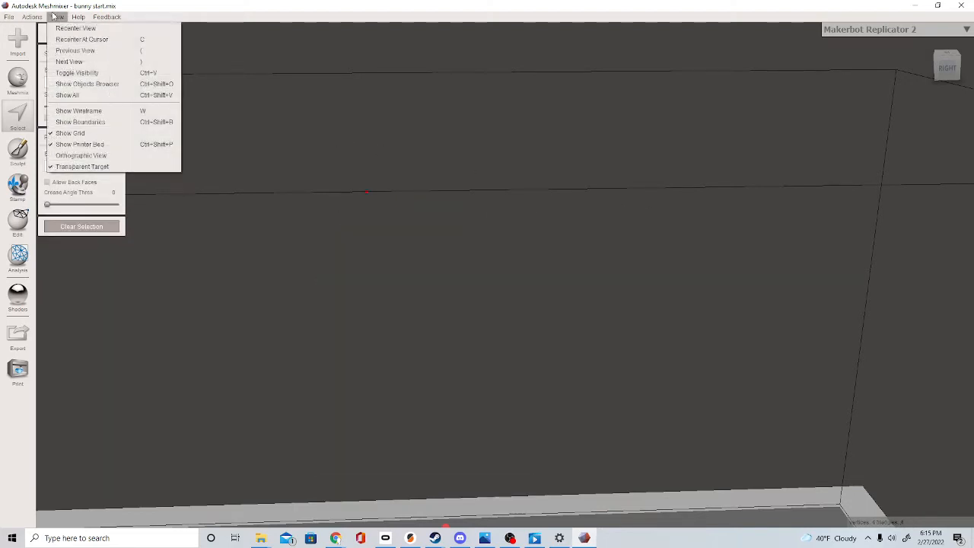
left_click(85, 84)
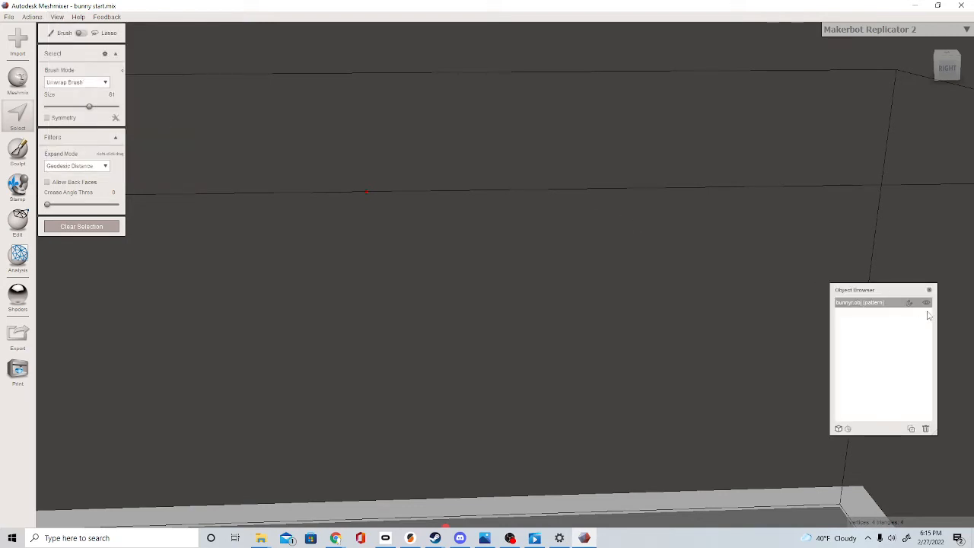
left_click(878, 306)
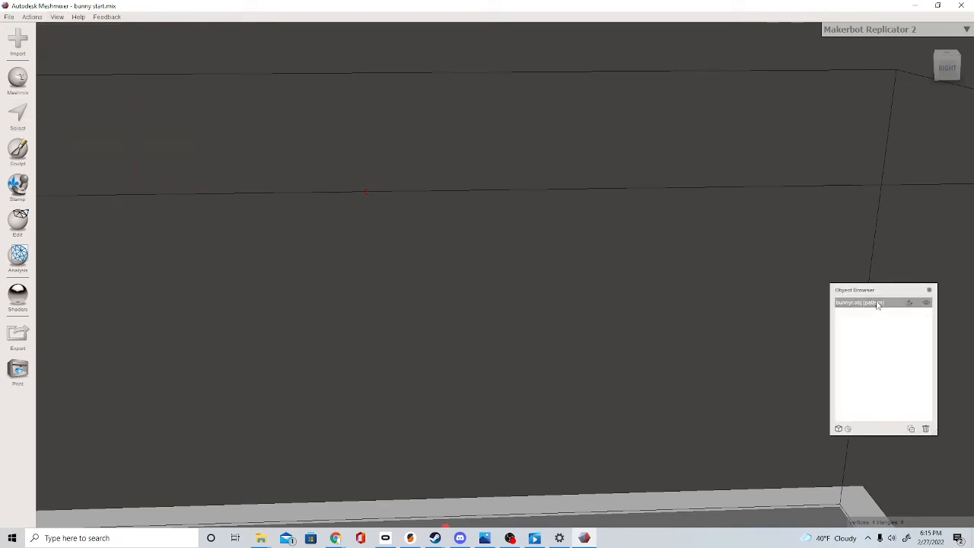
left_click(924, 428)
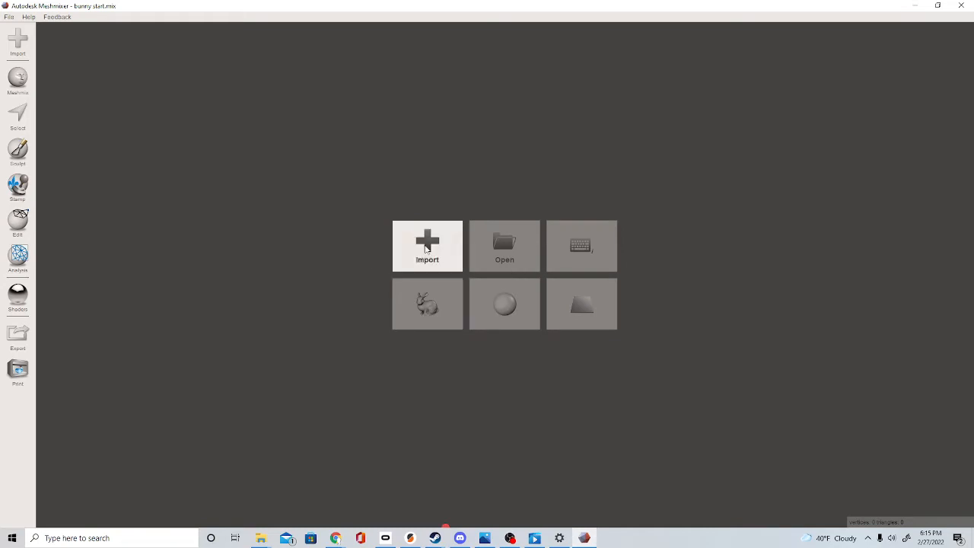
- Import the HALCYON.obj mesh into the empty scene
left_click(427, 248)
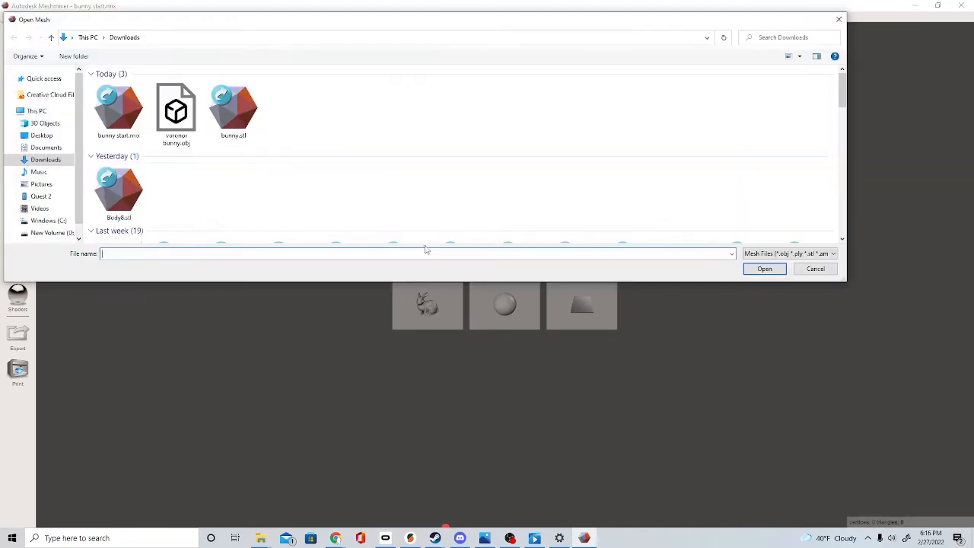
scroll(116, 156, "down", 5)
scroll(120, 169, "up", 5)
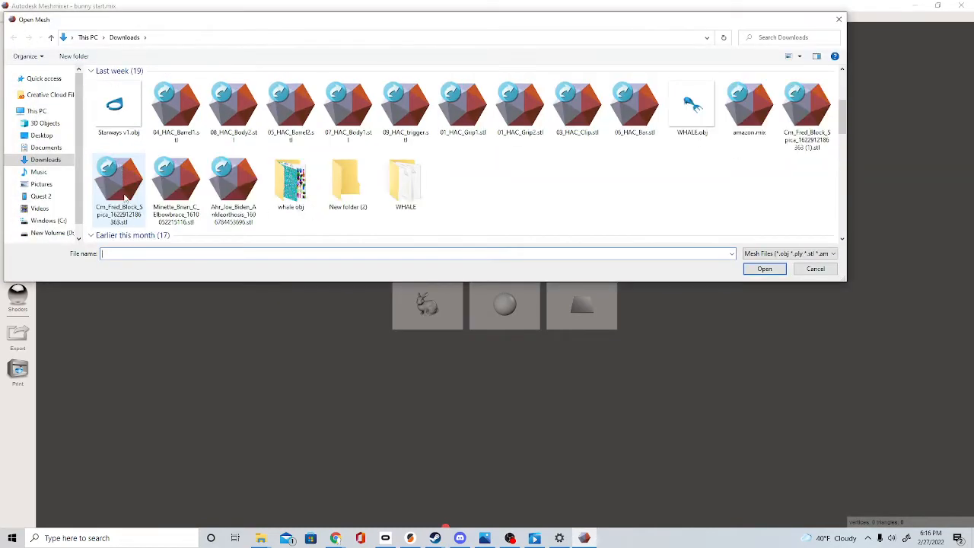
scroll(119, 169, "down", 5)
double_click(118, 111)
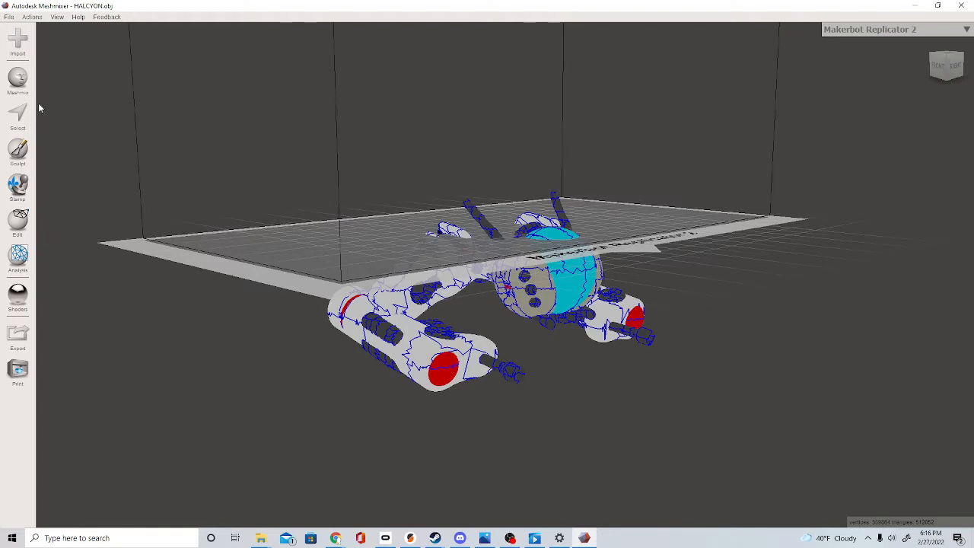
- Show the object browser and delete the HALCYON.obj object from the scene
left_click(78, 16)
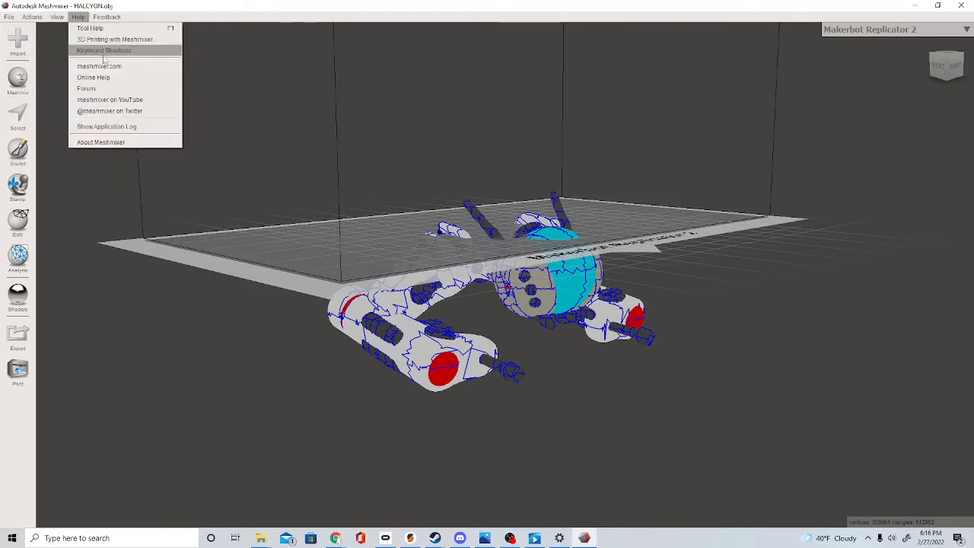
mouse_move(57, 17)
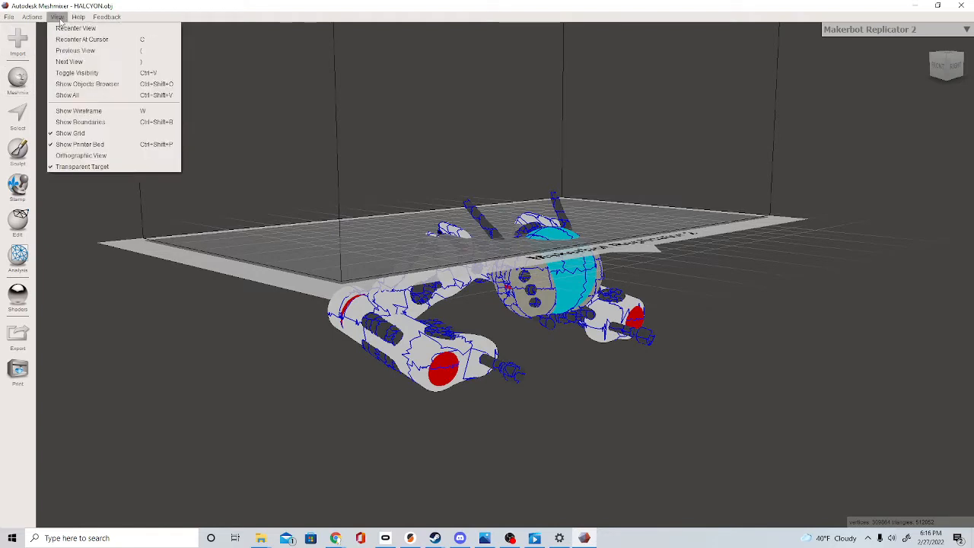
left_click(74, 83)
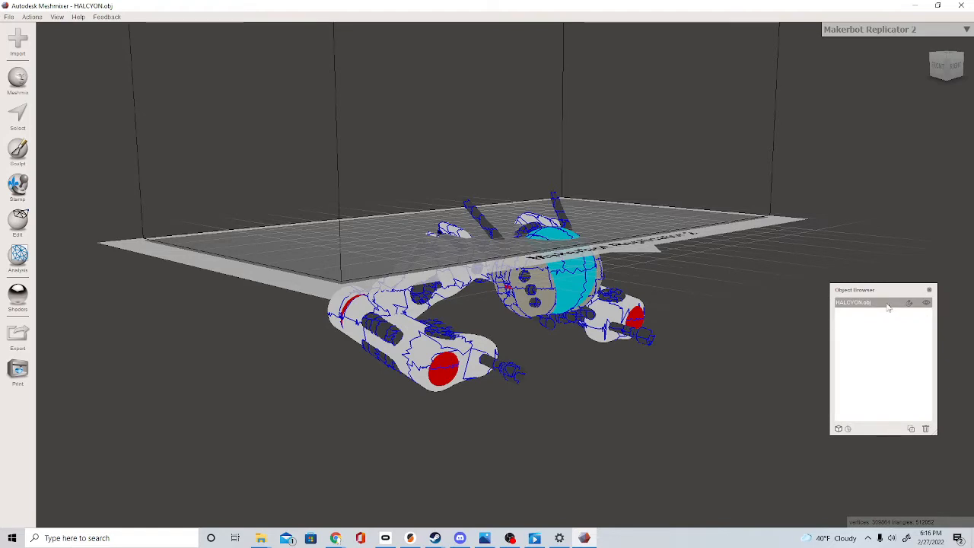
left_click(925, 428)
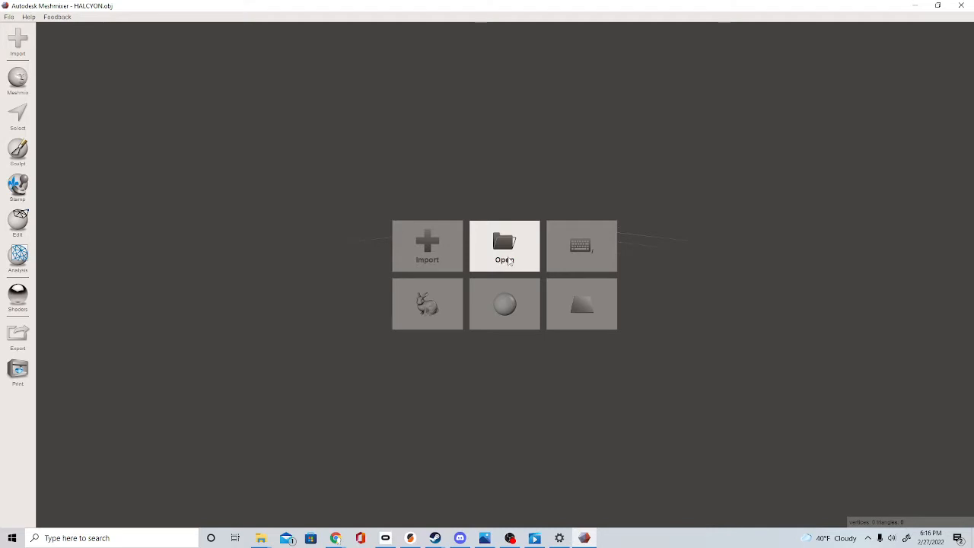
- Open the saved scene bunny start.mix from the Downloads folder
left_click(501, 264)
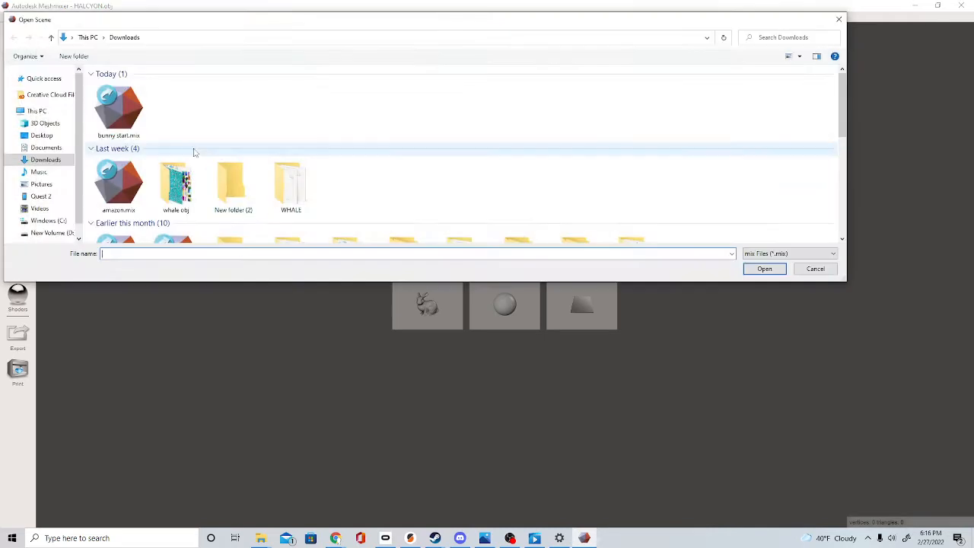
double_click(115, 106)
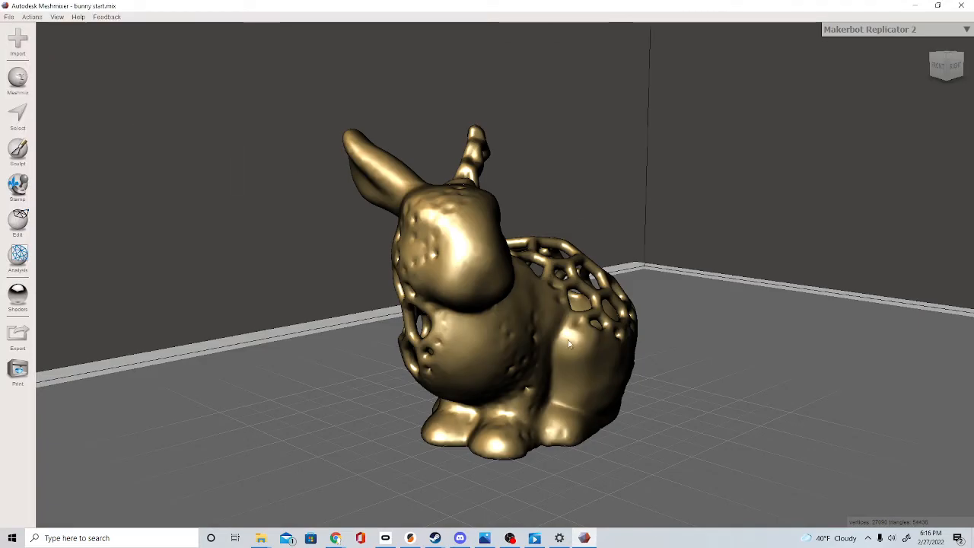
right_click_drag(569, 343, 516, 340)
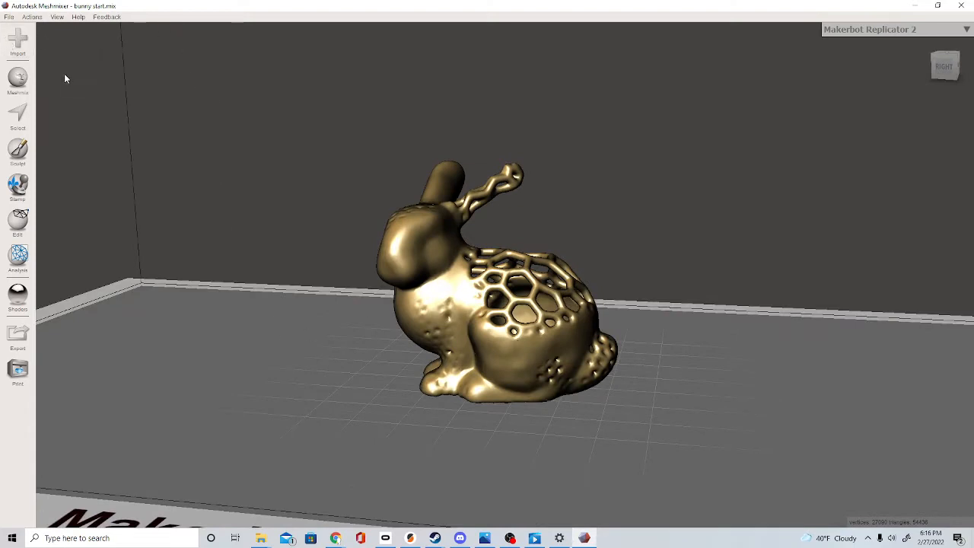
- Show the object browser and delete the bunny pattern object of the opened scene
left_click(58, 18)
left_click(114, 85)
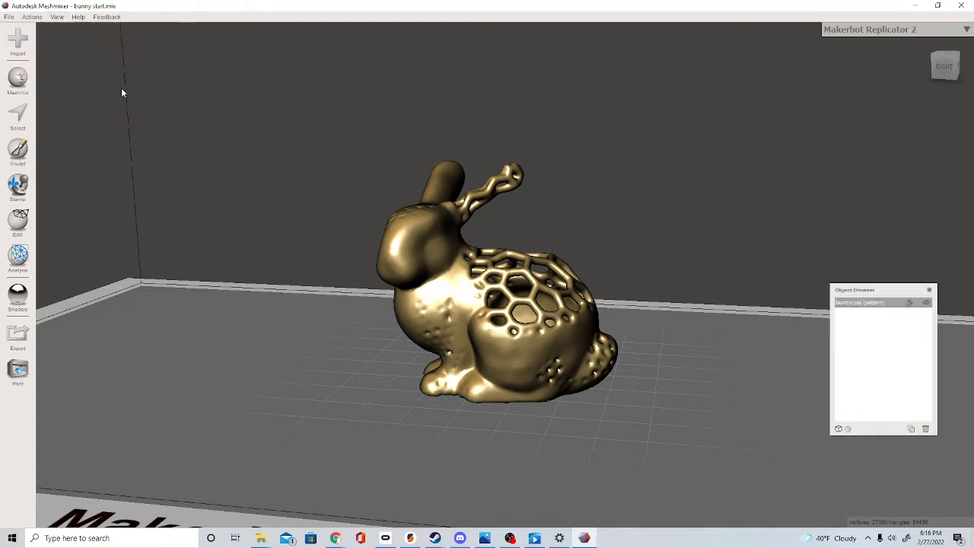
left_click(925, 429)
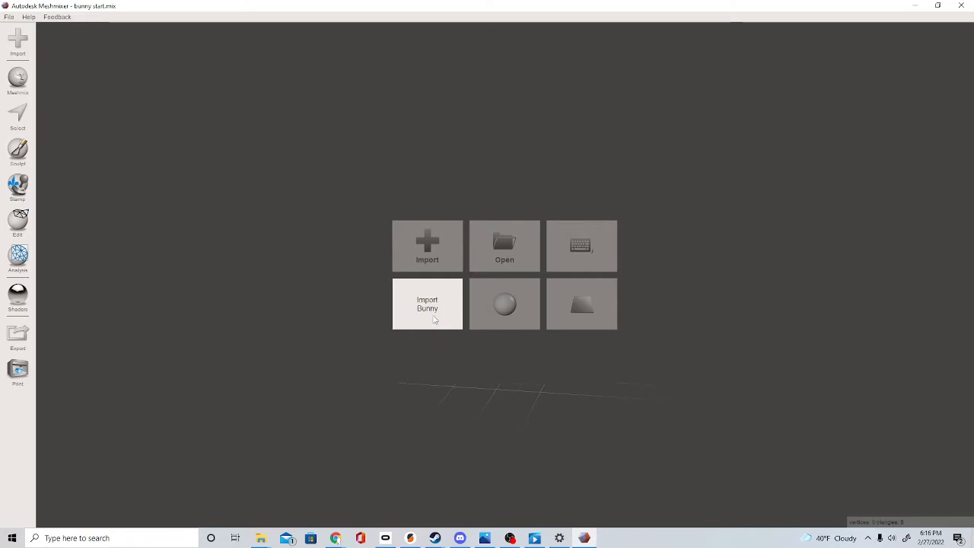
- Import the built-in sample bunny and display its wireframe
left_click(434, 319)
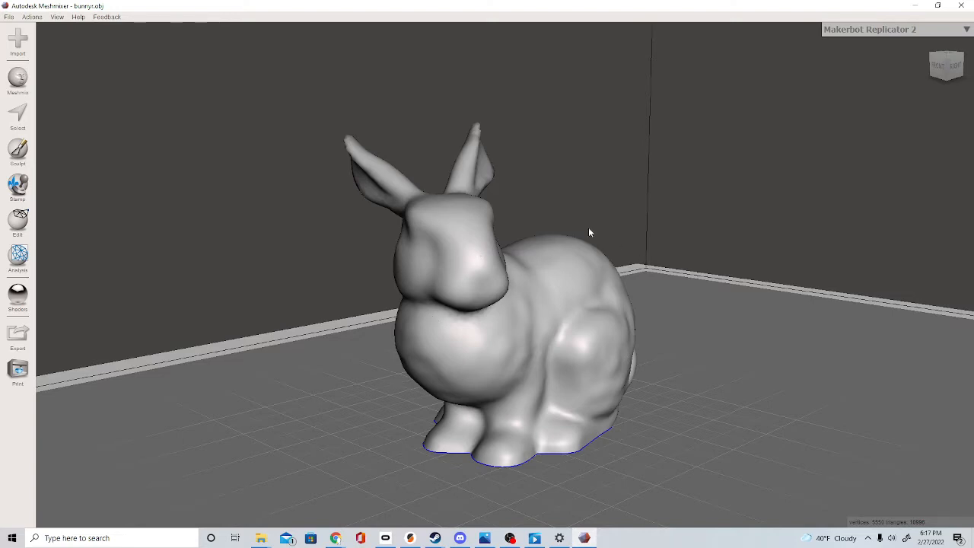
right_click_drag(589, 232, 547, 240)
left_click(57, 16)
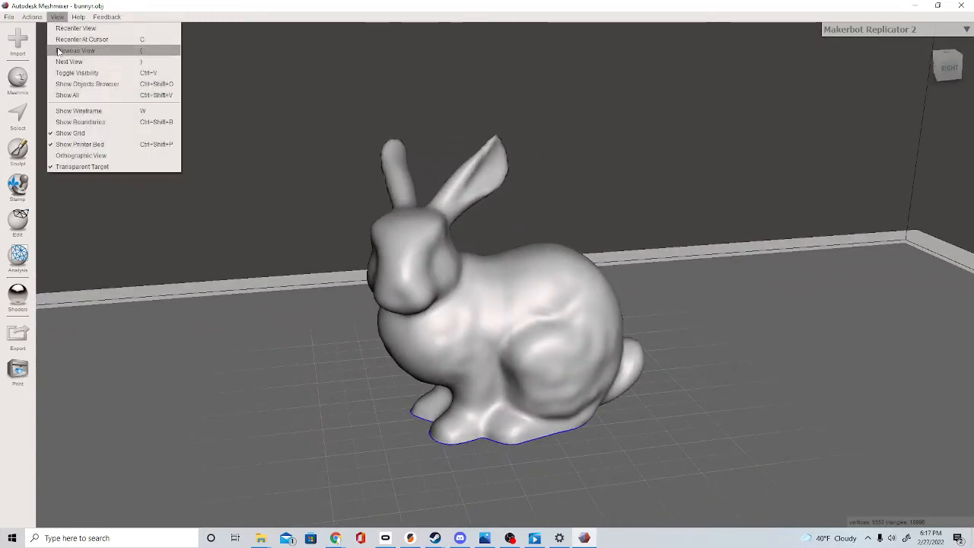
left_click(92, 111)
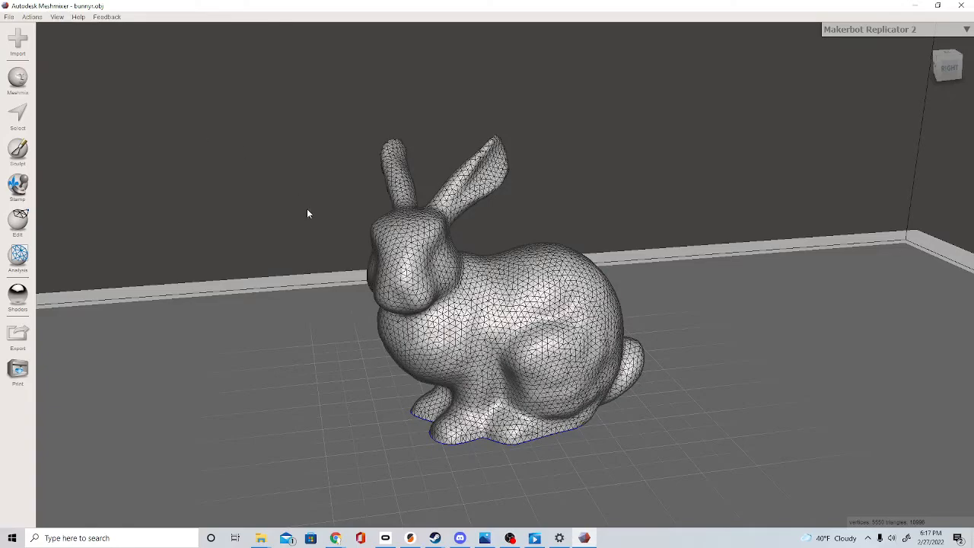
right_click_drag(307, 214, 424, 309)
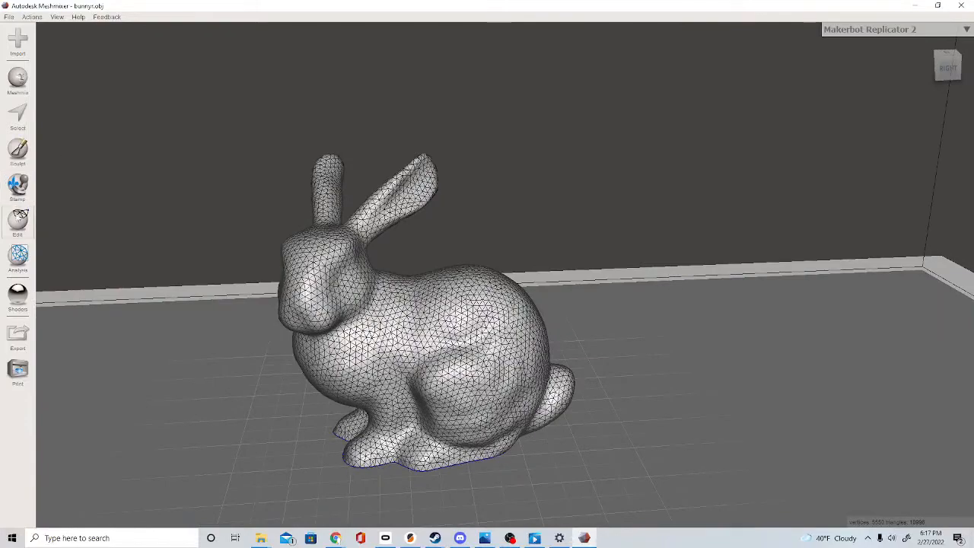
- Transform the bunny by moving it vertically well above the printer bed, and accept the transform
mouse_move(28, 226)
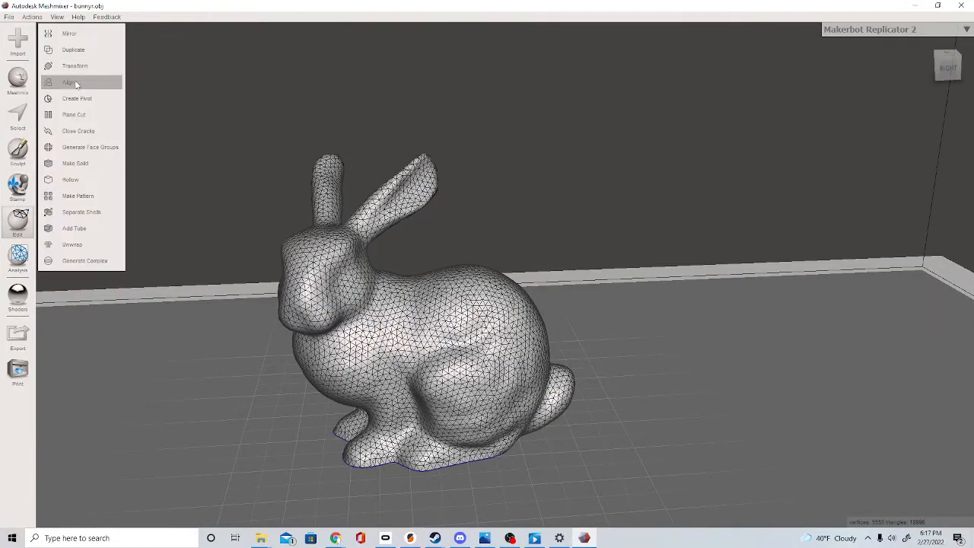
left_click(75, 65)
left_click_drag(429, 274, 423, 19)
middle_click_drag(407, 31, 449, 278)
left_click_drag(491, 308, 489, 64)
middle_click_drag(489, 63, 483, 191)
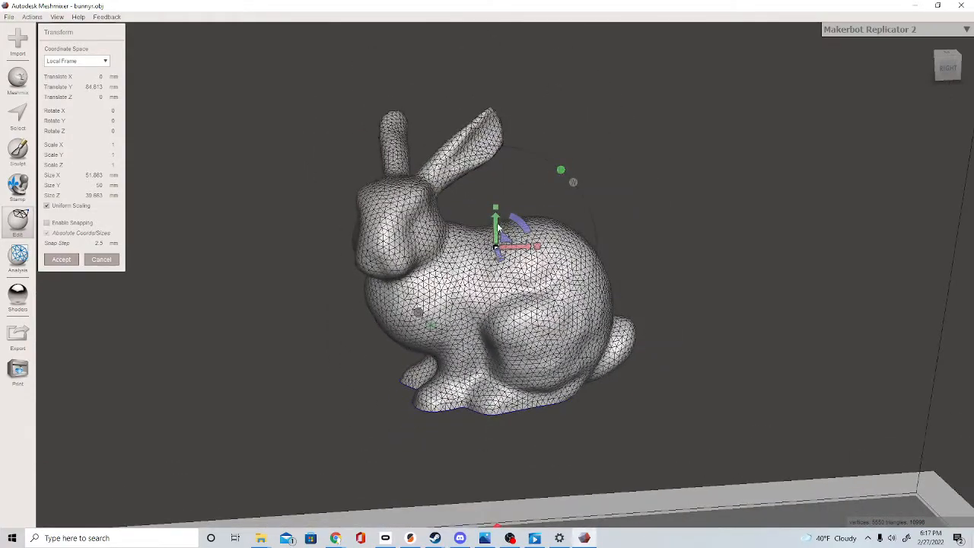
left_click_drag(499, 220, 499, 90)
left_click(65, 260)
scroll(649, 222, "down", 3)
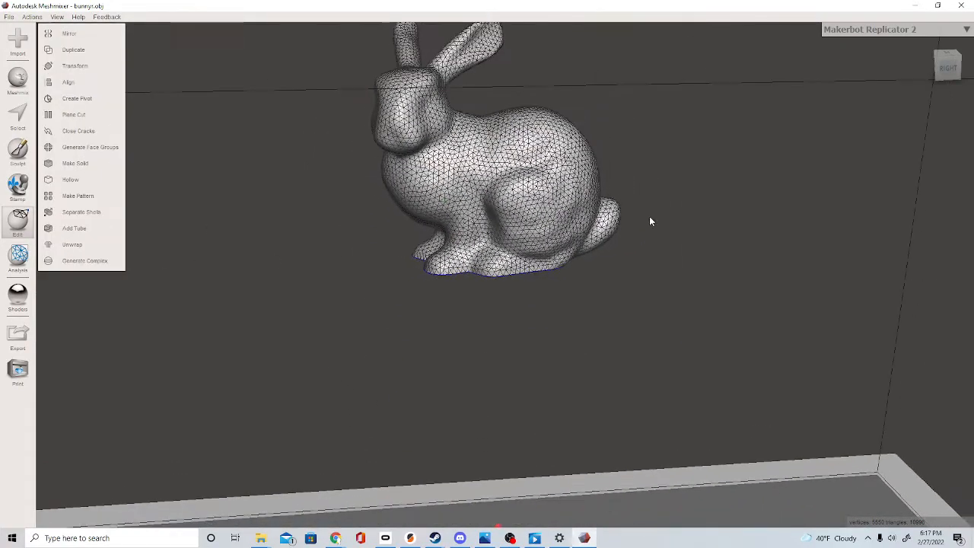
- Turn the bunny's wireframe display off and back on
middle_click_drag(597, 150, 581, 268)
right_click_drag(581, 267, 566, 226)
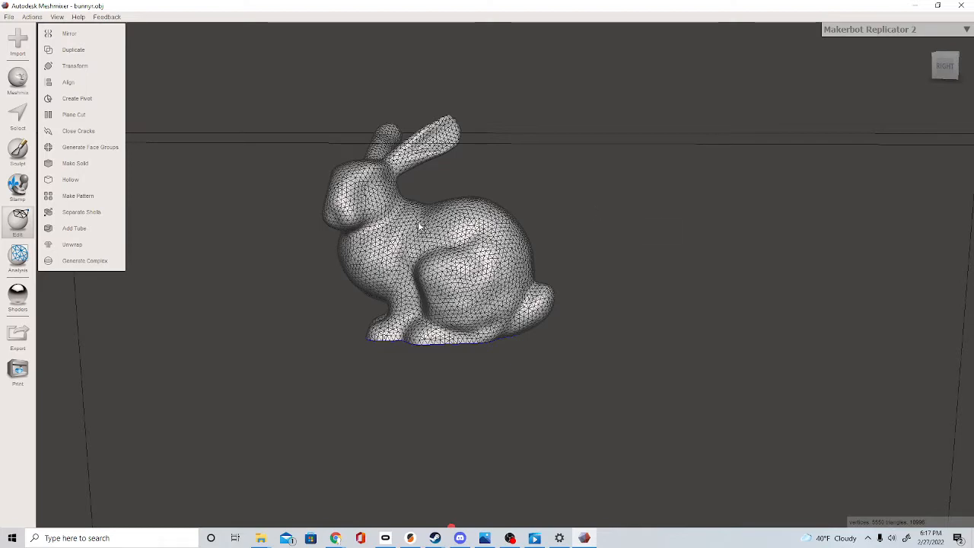
right_click_drag(413, 223, 411, 259)
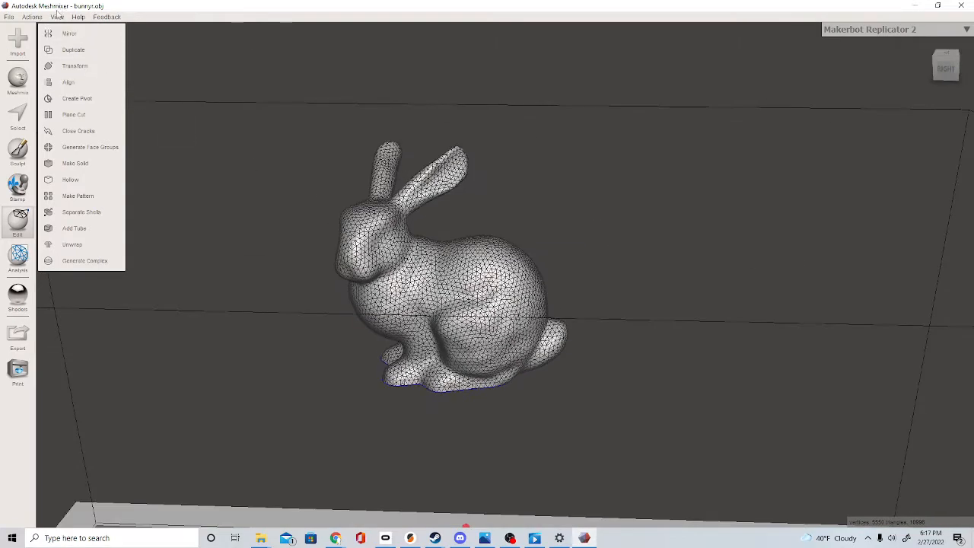
left_click(57, 17)
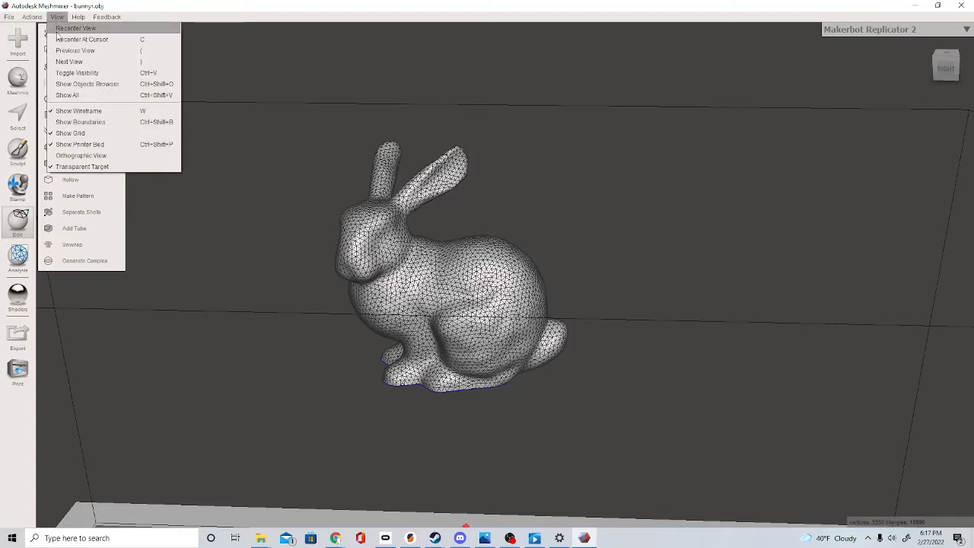
left_click(78, 111)
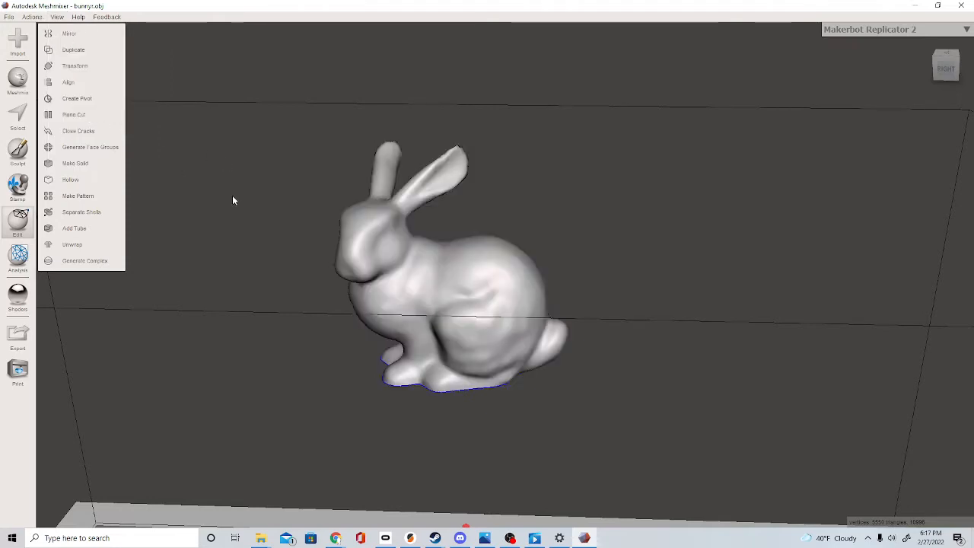
key("w")
key("w")
key("w")
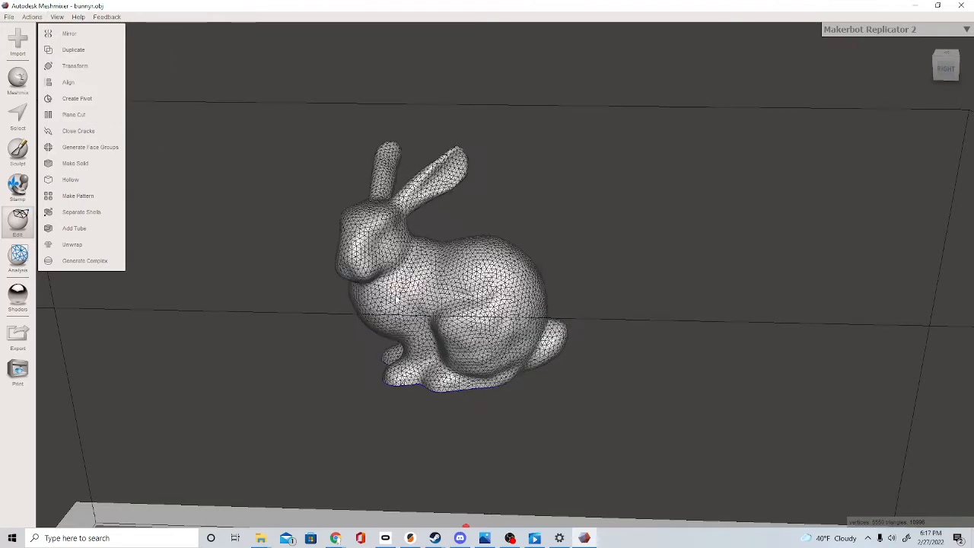
- Show the object browser and move it to a spot clear of the bunny
right_click_drag(412, 306, 457, 289)
scroll(500, 307, "up", 5)
scroll(445, 318, "down", 2)
scroll(444, 321, "down", 2)
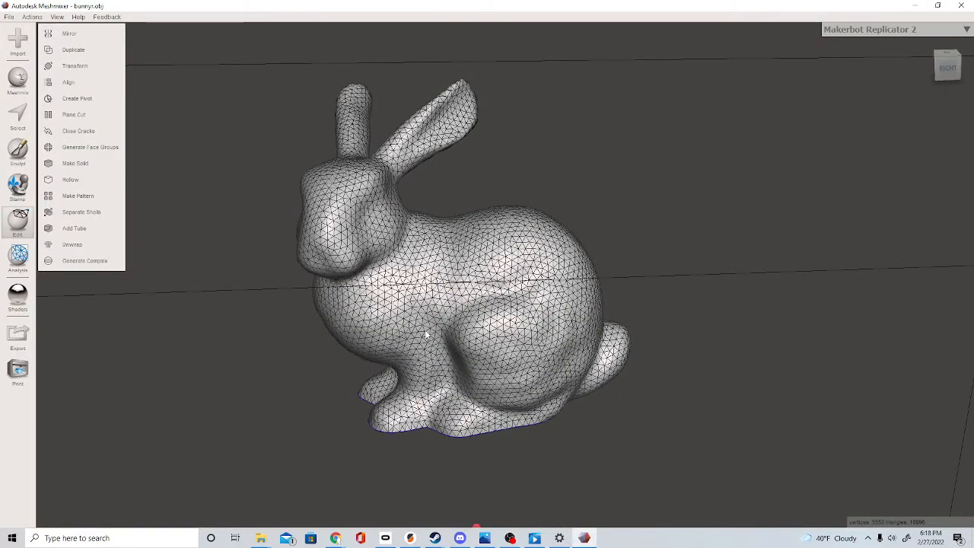
left_click(56, 16)
left_click(83, 86)
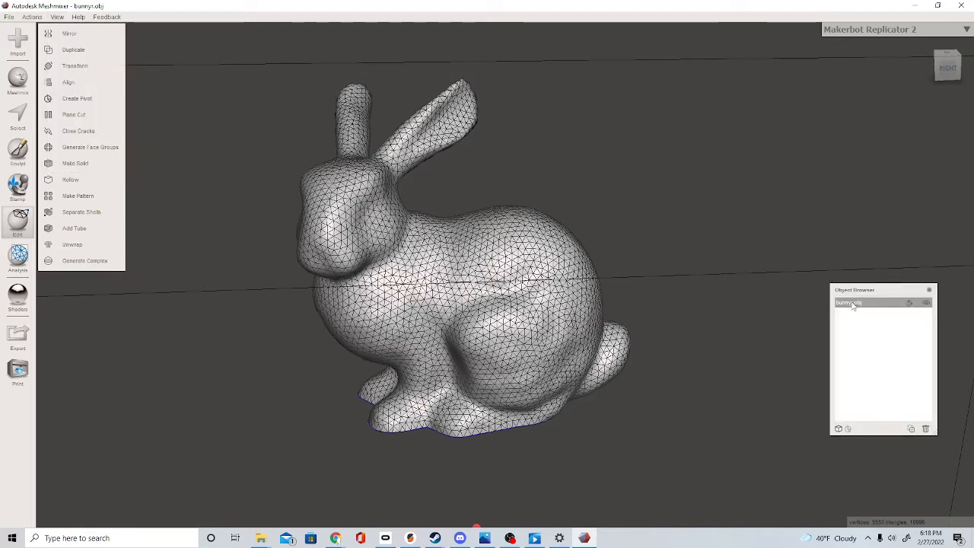
left_click_drag(855, 294, 875, 365)
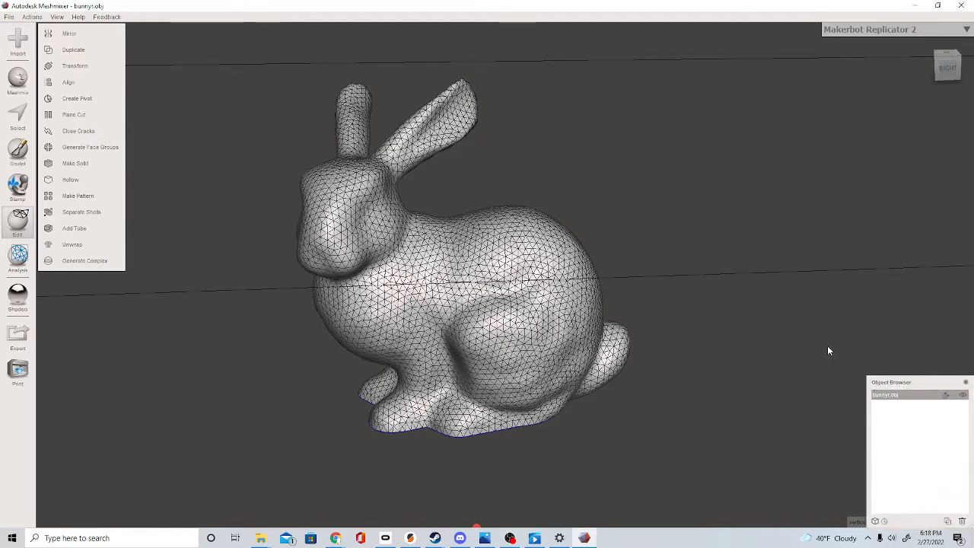
left_click(923, 66)
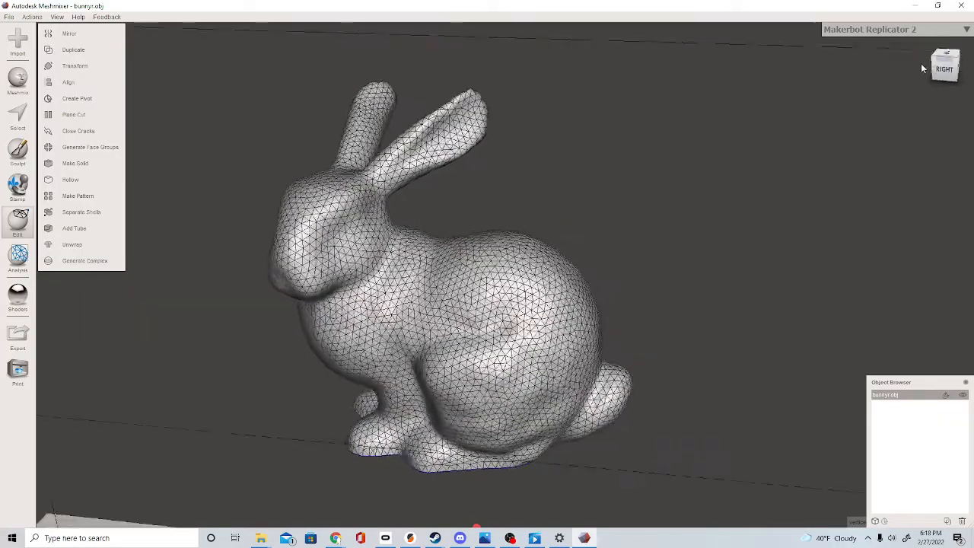
- Examine the bunny from several sides and distances, including its height above the printer bed
left_click_drag(920, 64, 670, 182)
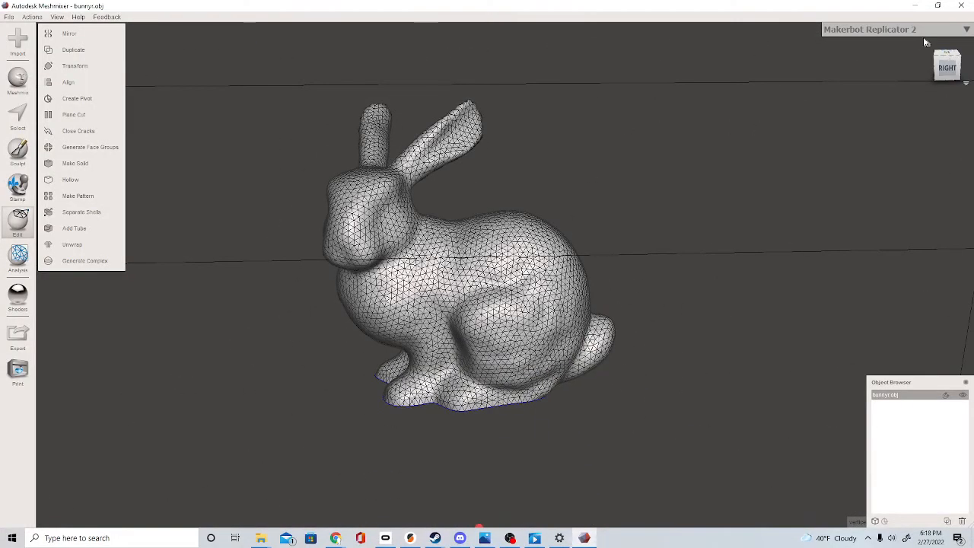
scroll(677, 242, "down", 5)
right_click_drag(768, 244, 452, 225)
middle_click_drag(452, 225, 692, 304)
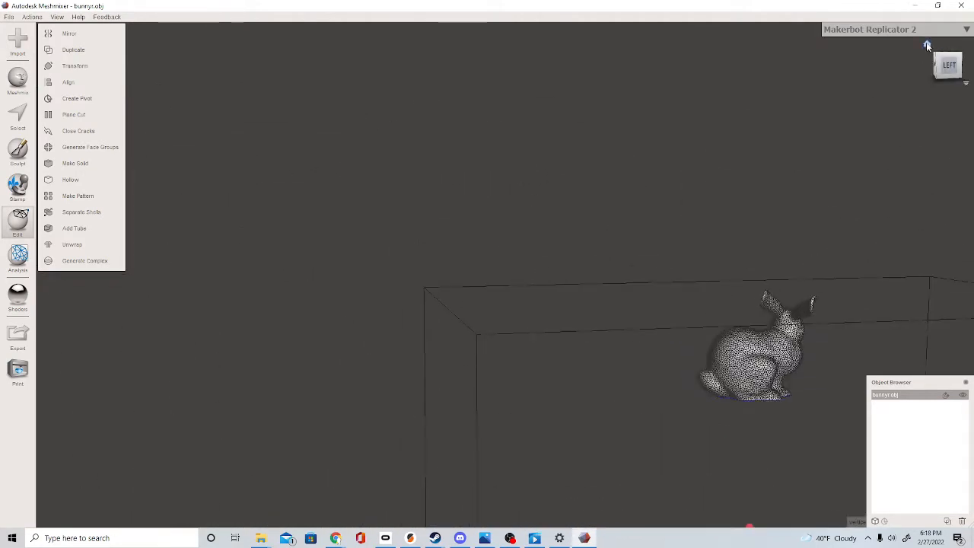
left_click(926, 46)
right_click_drag(697, 204, 367, 142)
scroll(368, 141, "down", 5)
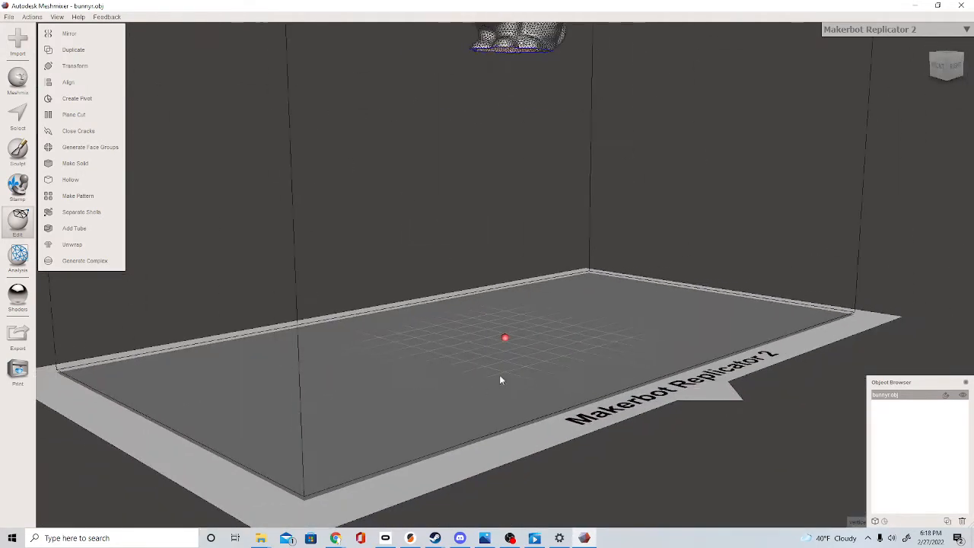
middle_click_drag(499, 374, 458, 543)
right_click_drag(433, 142, 388, 320)
scroll(465, 133, "up", 4)
middle_click_drag(398, 195, 450, 256)
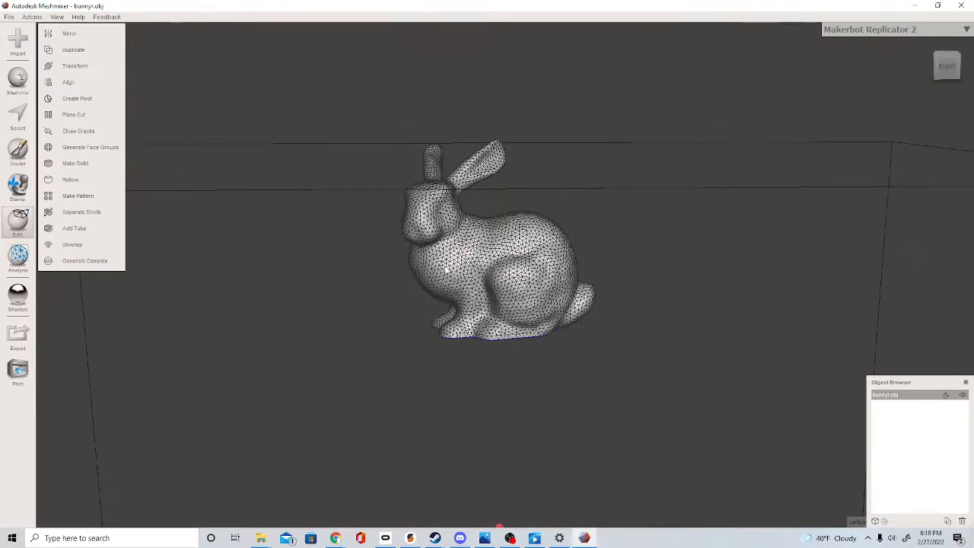
scroll(451, 256, "up", 2)
right_click_drag(472, 269, 505, 270)
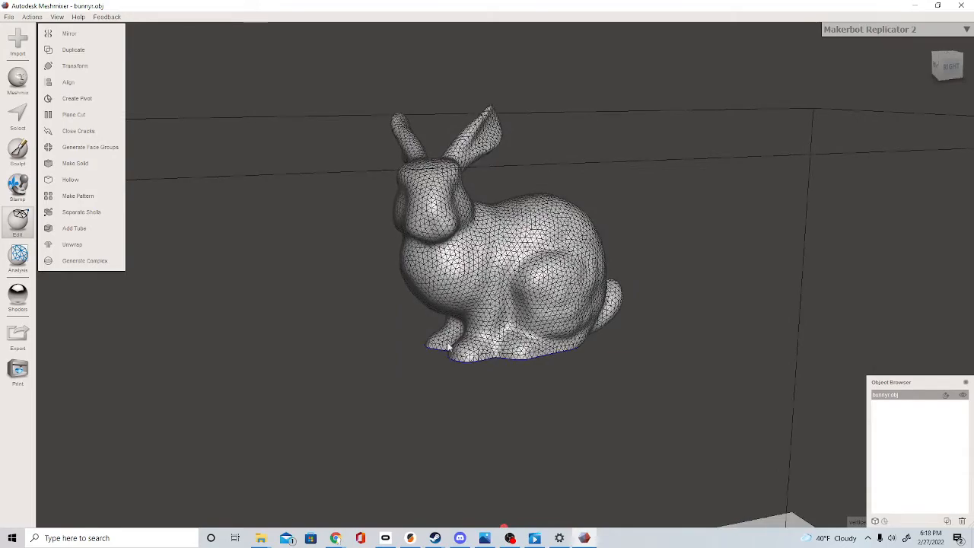
right_click_drag(418, 365, 407, 331)
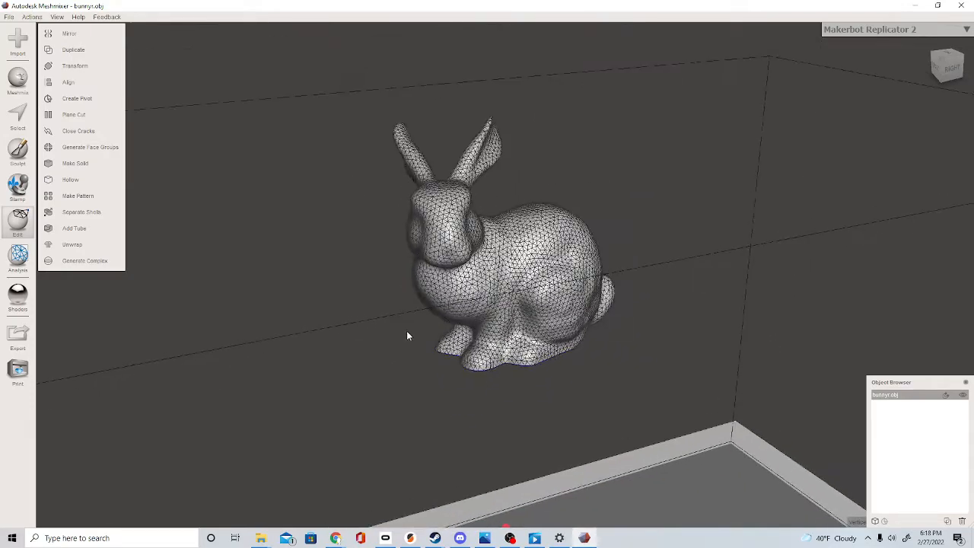
middle_click_drag(407, 331, 458, 344)
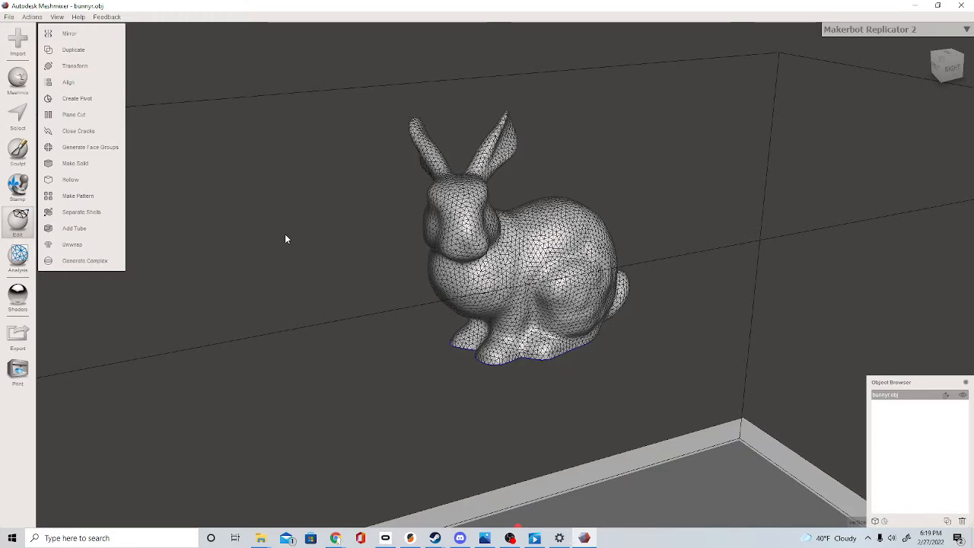
middle_click_drag(441, 149, 427, 240)
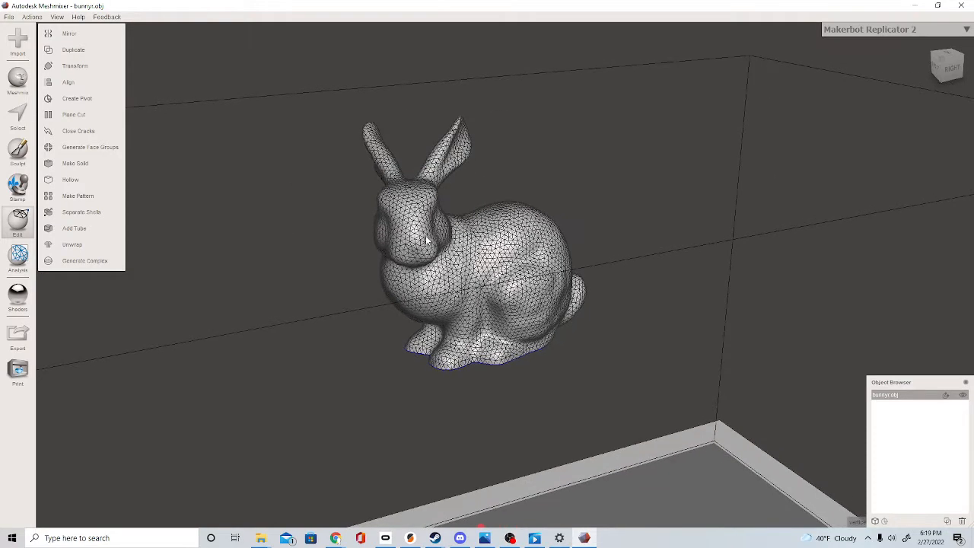
right_click_drag(427, 240, 471, 231)
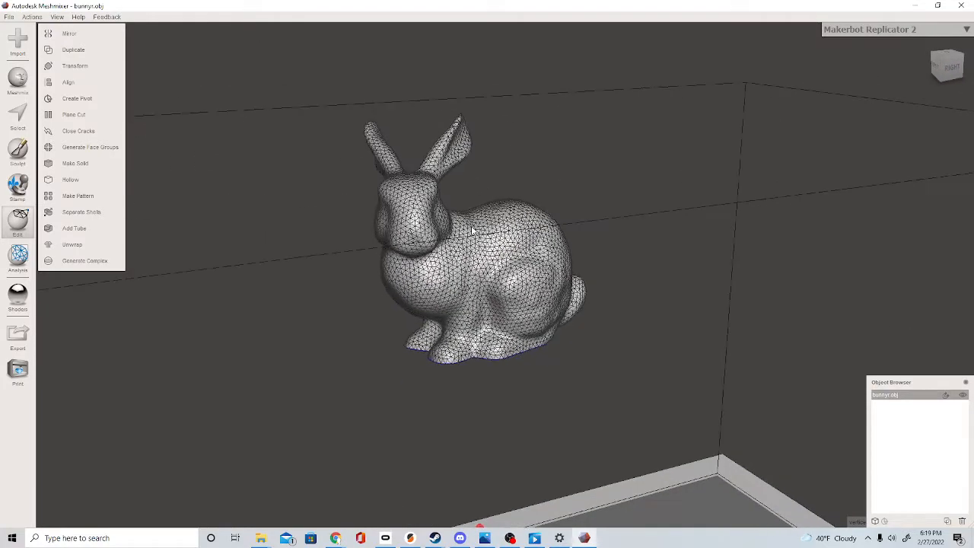
- Append Starways v1.obj from the Downloads folder to the bunny scene, and let its scale be repaired automatically
left_click(18, 42)
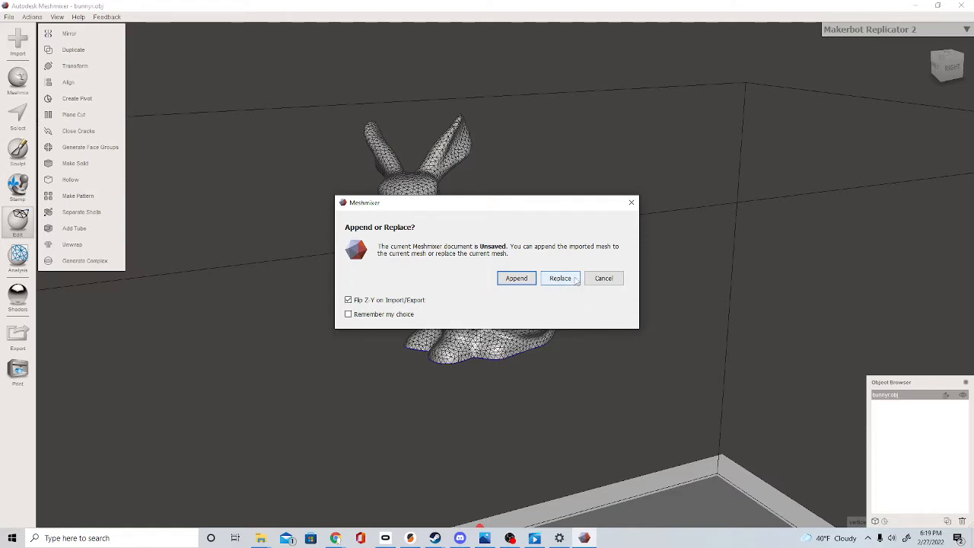
left_click(519, 279)
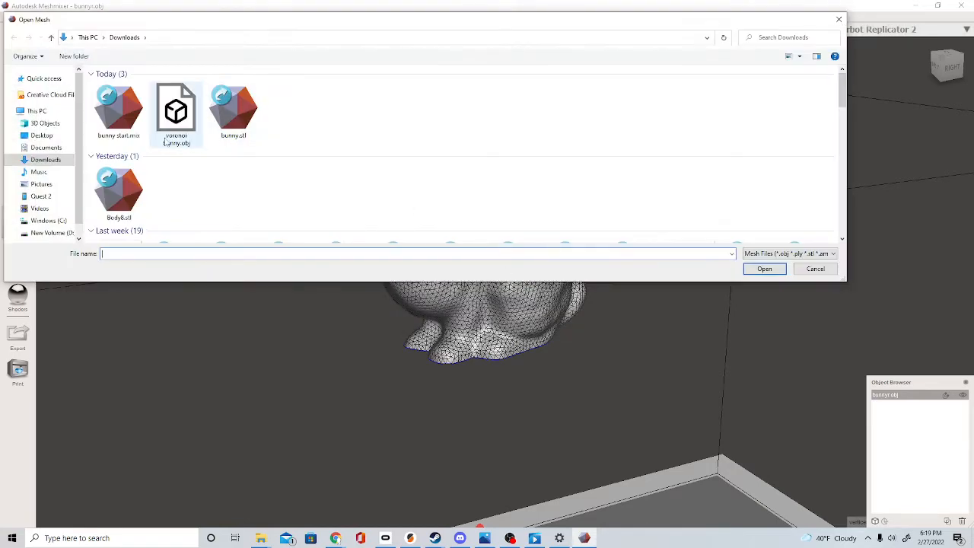
scroll(176, 142, "down", 4)
scroll(177, 148, "up", 5)
scroll(178, 156, "down", 2)
scroll(175, 152, "up", 3)
scroll(162, 146, "down", 3)
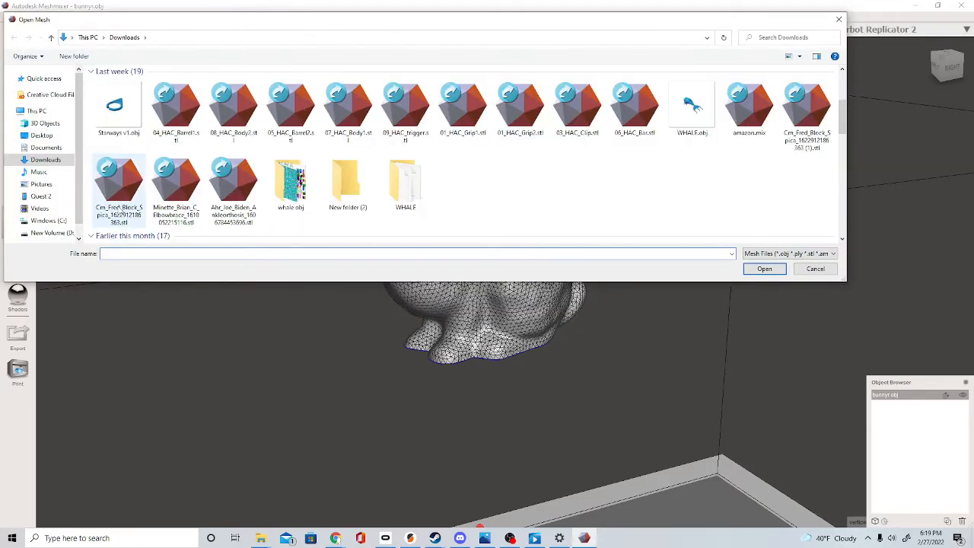
double_click(122, 106)
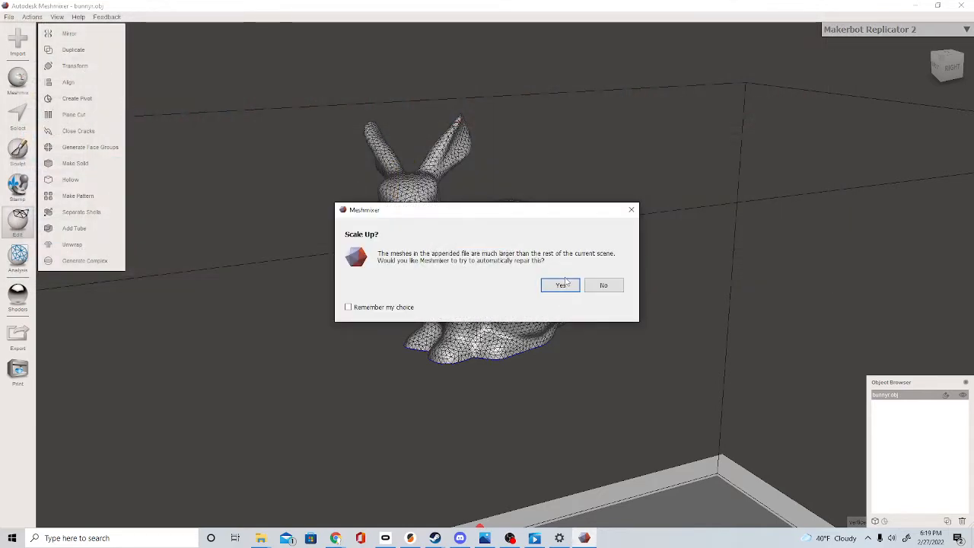
left_click(559, 285)
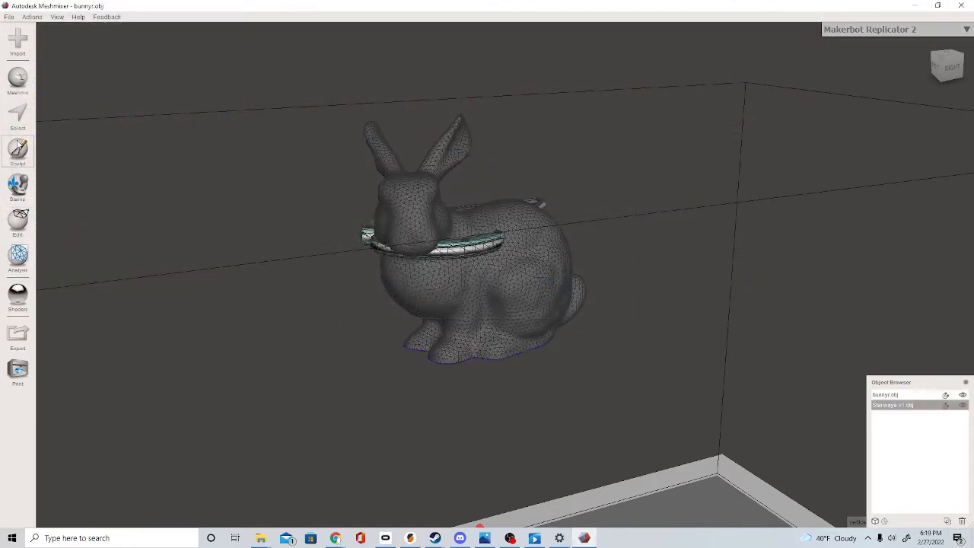
- Transform the Starways object by moving it about 28 mm along Z, and accept the transform
left_click(17, 222)
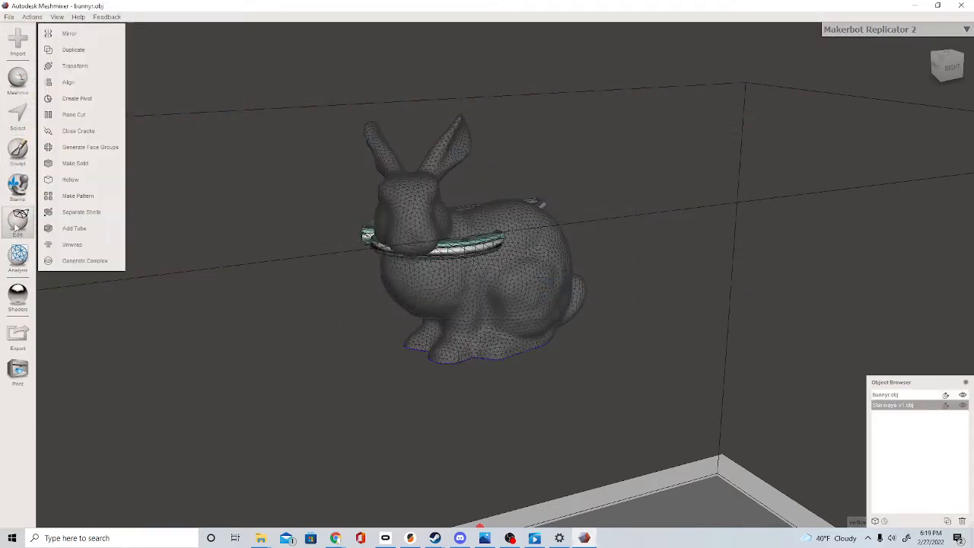
left_click(74, 66)
left_click_drag(487, 235, 525, 295)
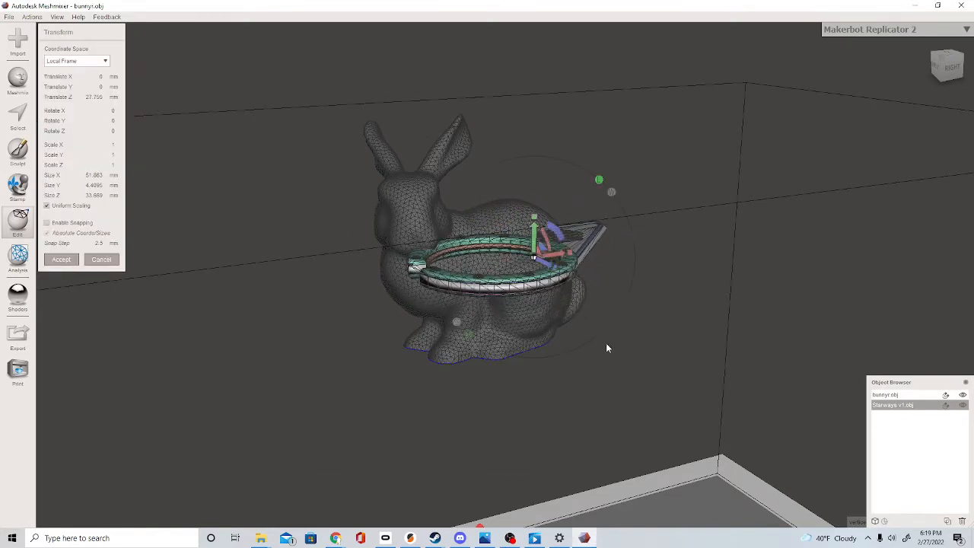
right_click_drag(606, 342, 616, 367)
left_click(61, 259)
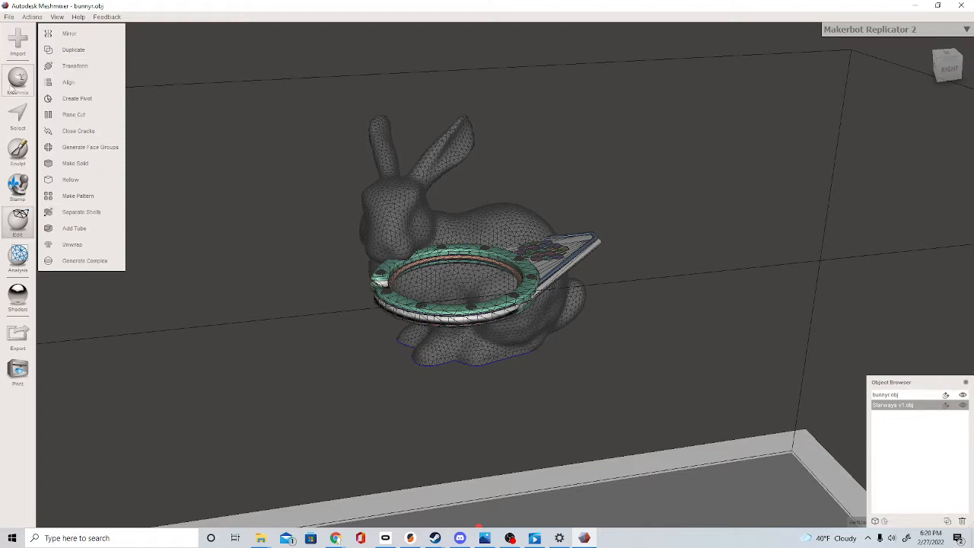
left_click(17, 47)
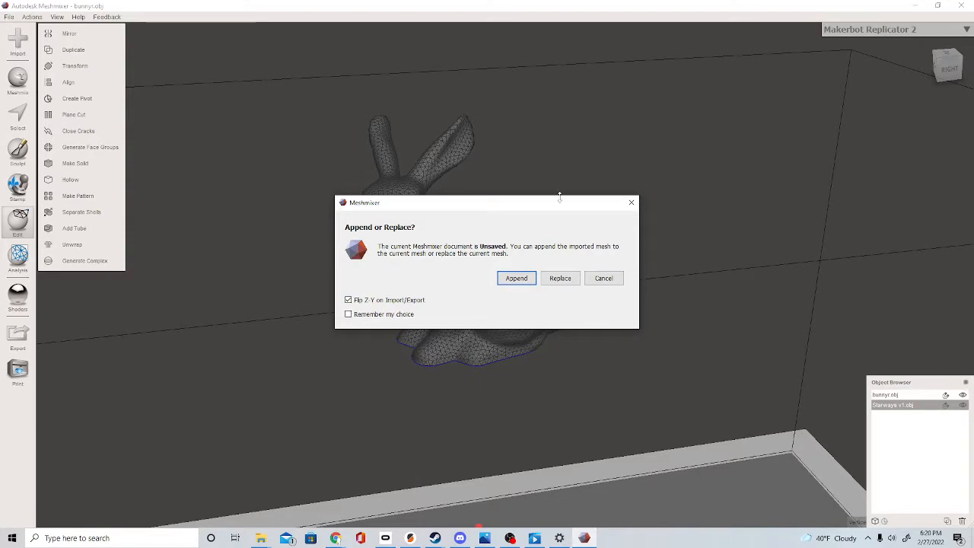
left_click(628, 204)
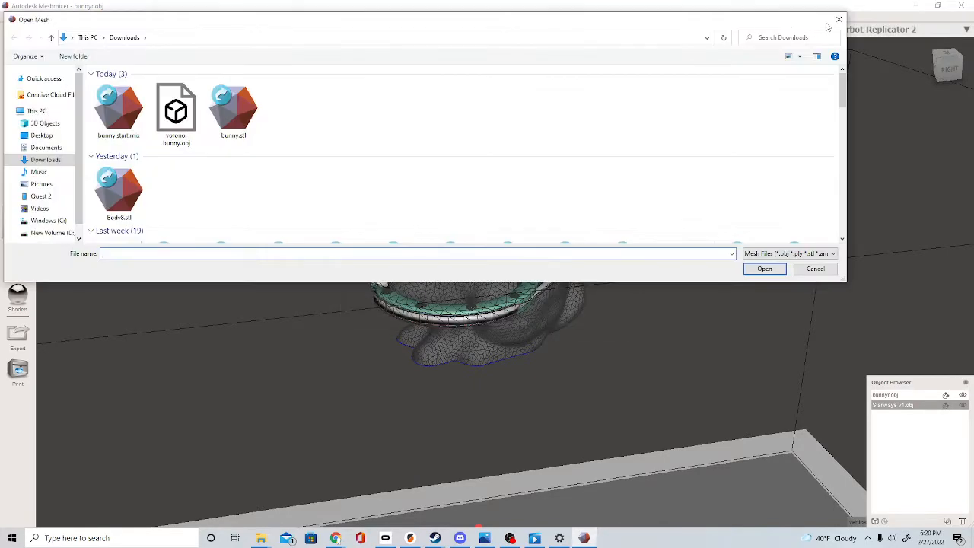
left_click(839, 19)
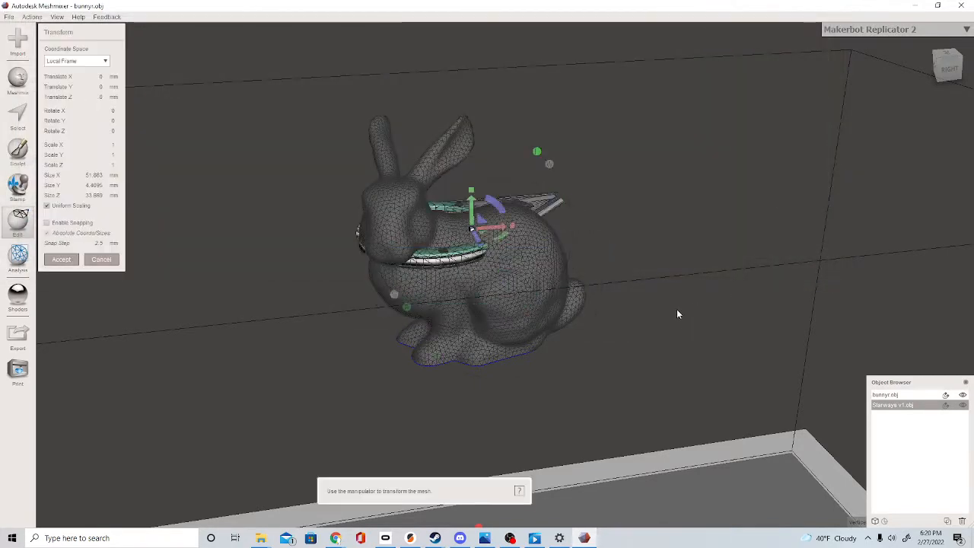
- Close the transform and delete the Starways object from the scene
key("Return")
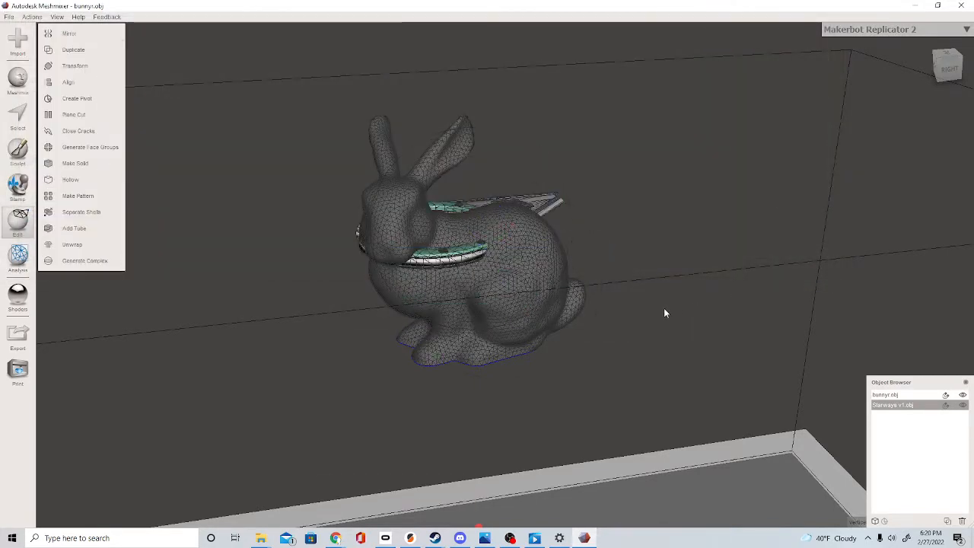
key("Delete")
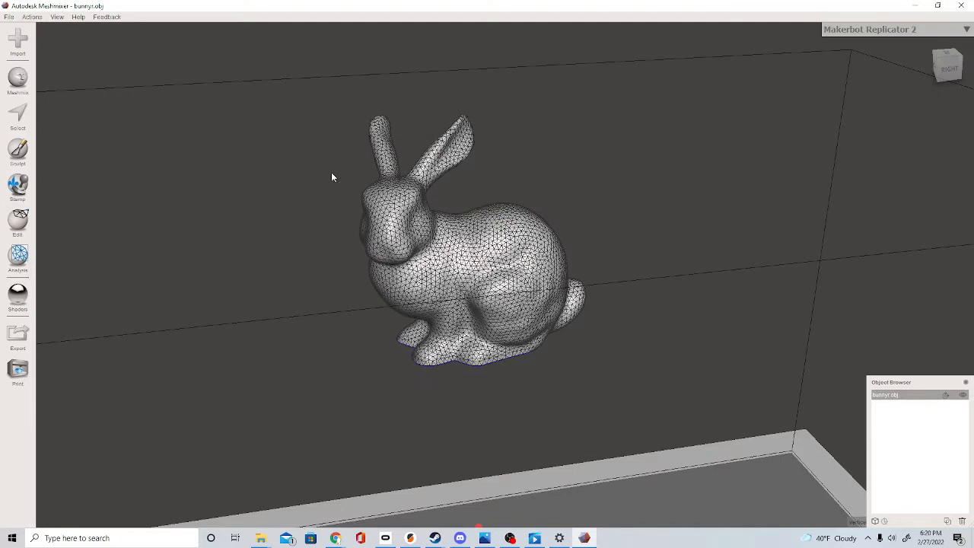
- Add a cube primitive as a separate object and raise it about 155 mm along Y
left_click(19, 79)
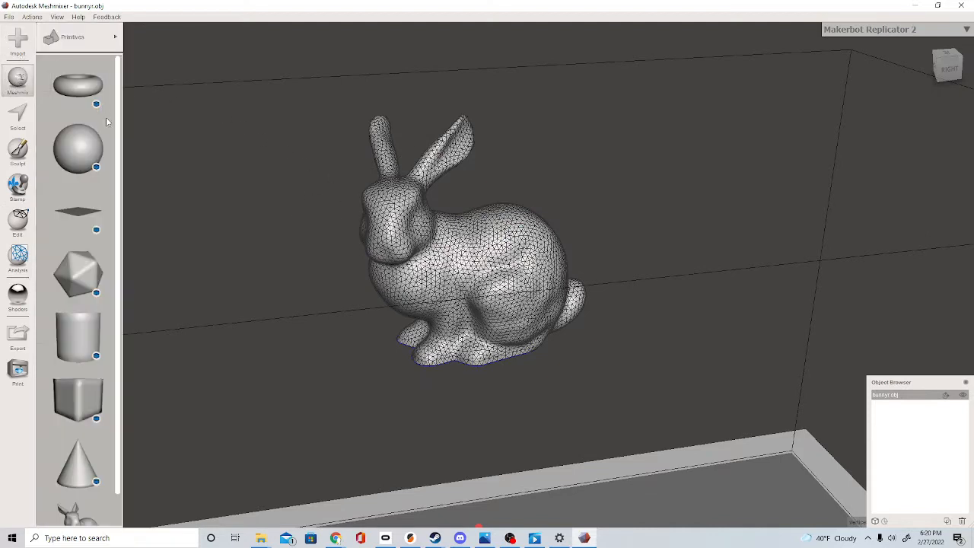
scroll(76, 327, "down", 1)
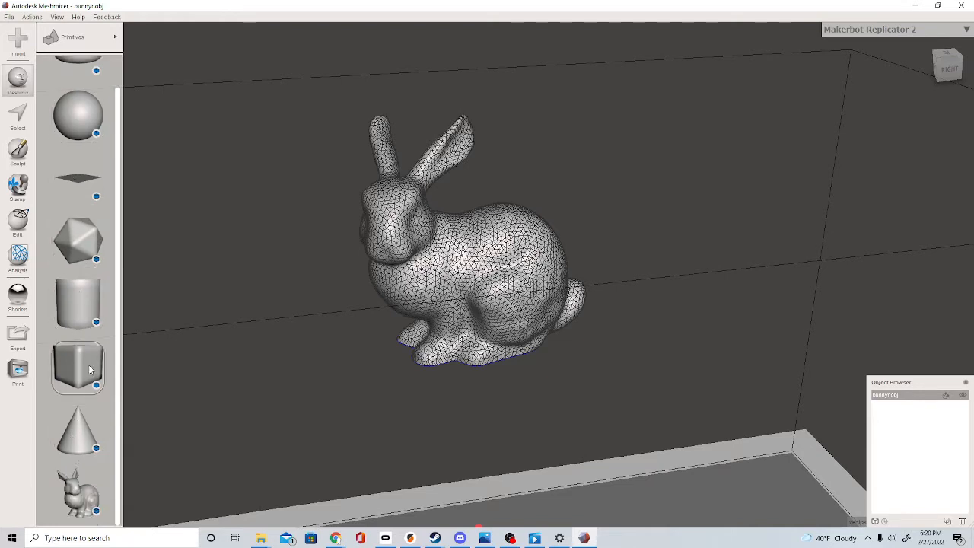
left_click_drag(89, 367, 312, 382)
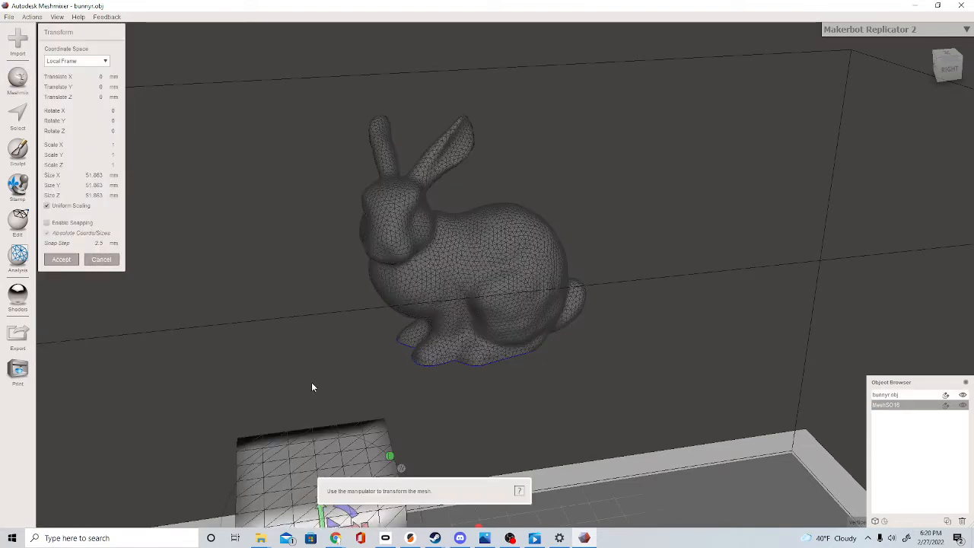
left_click_drag(372, 441, 350, 119)
right_click_drag(368, 203, 279, 224)
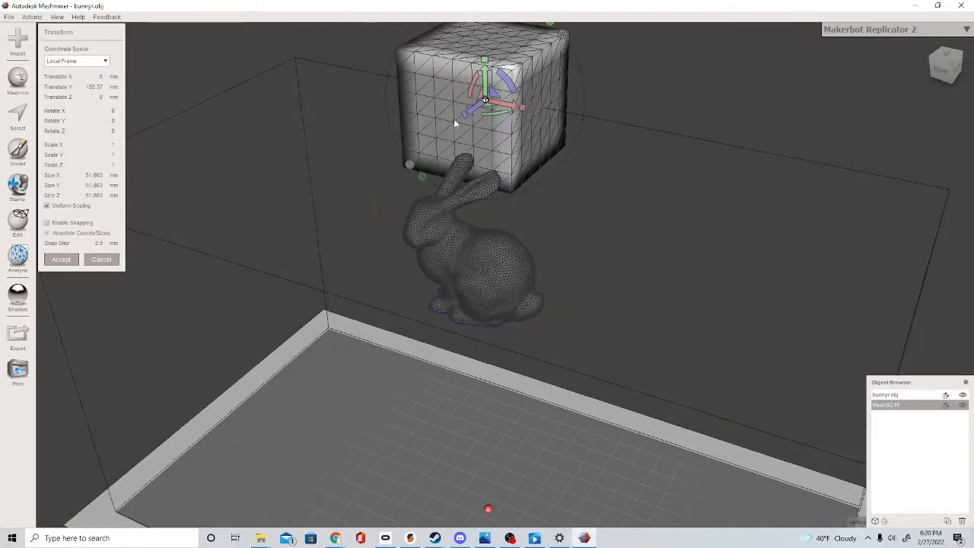
- Move the cube beside the bunny, to about 71 mm in X and 91 mm in Z
left_click_drag(471, 112, 348, 199)
right_click_drag(349, 200, 424, 245)
left_click_drag(425, 245, 588, 236)
right_click_drag(588, 236, 555, 275)
scroll(606, 275, "down", 1)
scroll(612, 276, "up", 3)
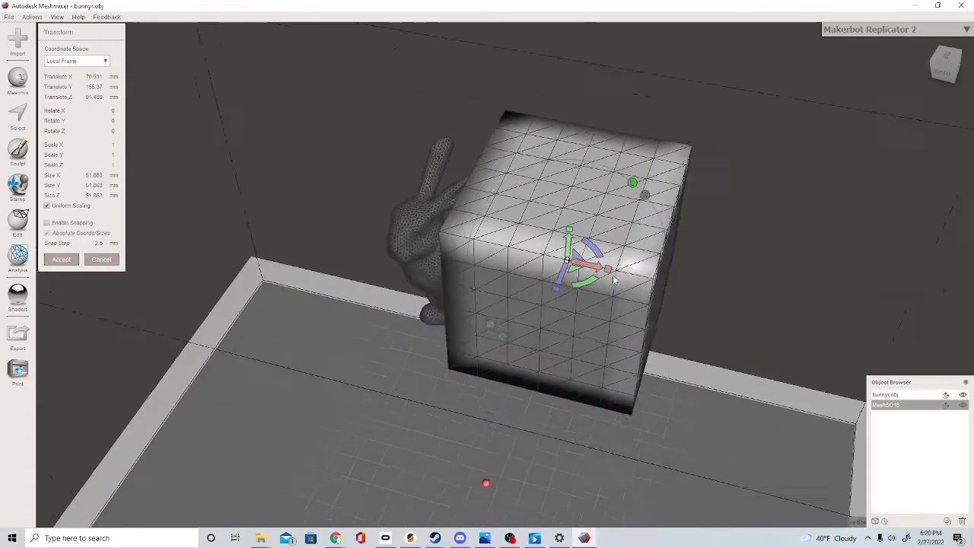
- Scale the cube to about 0.9 along X and shift it to about 59 mm in X and 98 mm in Z
scroll(614, 280, "up", 2)
left_click_drag(630, 271, 568, 305)
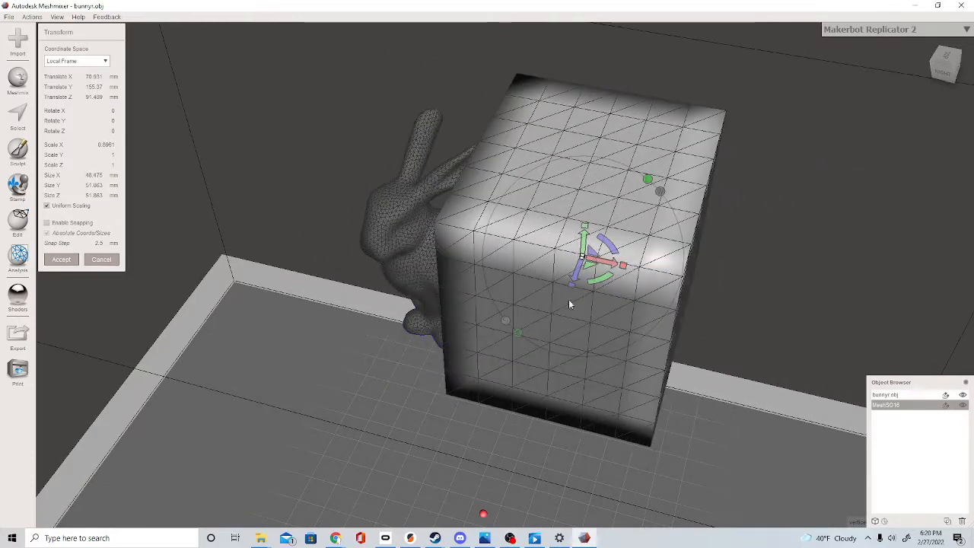
left_click_drag(591, 264, 532, 274)
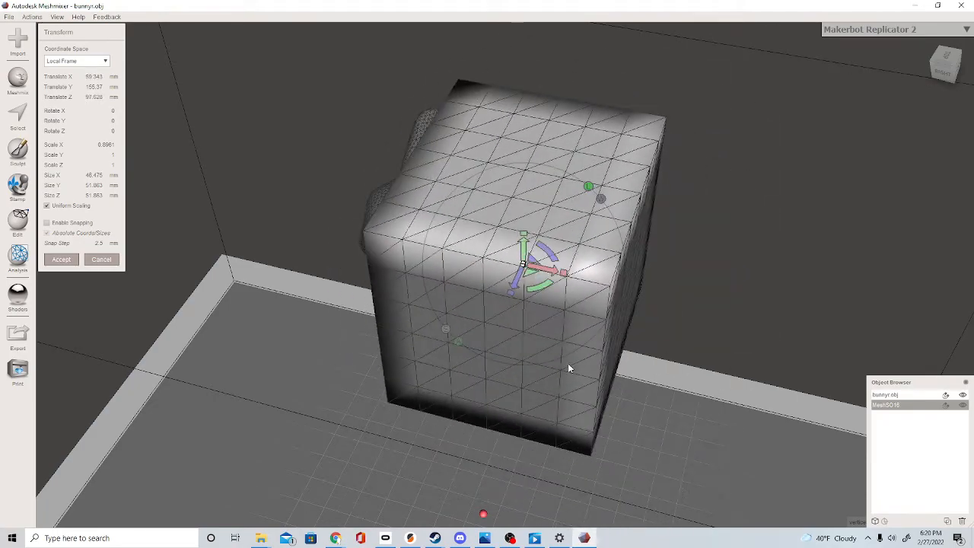
- Rotate the cube about -126° around Z
right_click_drag(567, 363, 541, 328)
left_click_drag(532, 204, 567, 281)
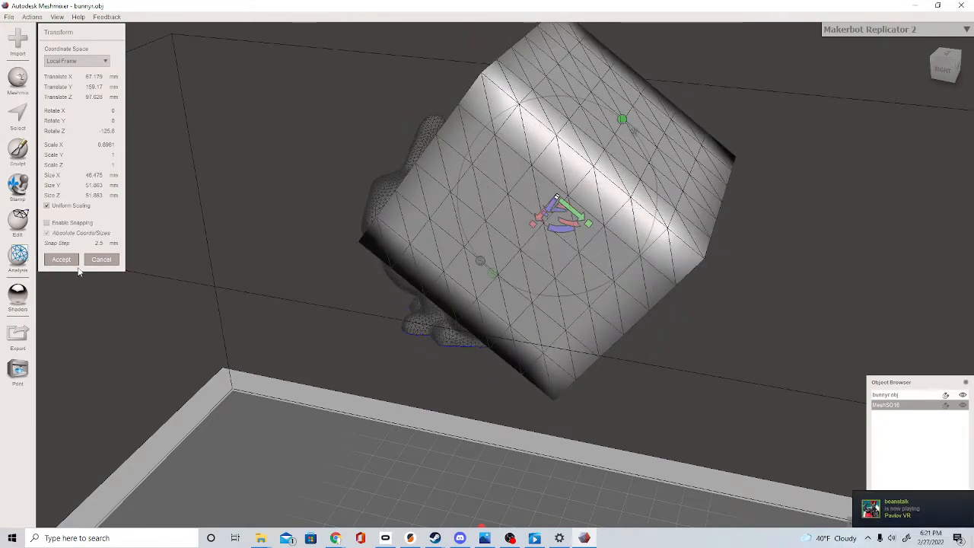
- Cancel the cube's transform and delete the cube, leaving only the bunny in the scene
left_click(86, 175)
left_click(101, 259)
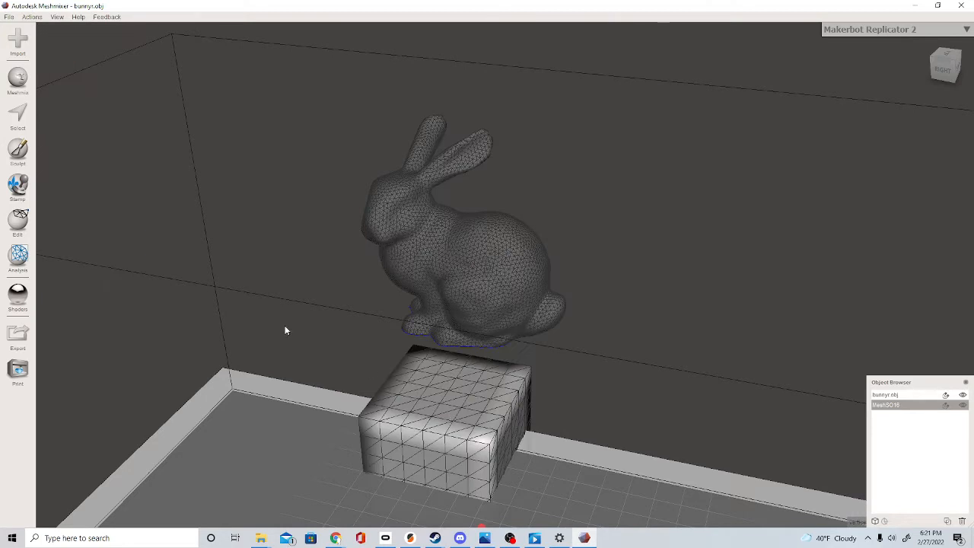
key("Delete")
left_click(456, 265)
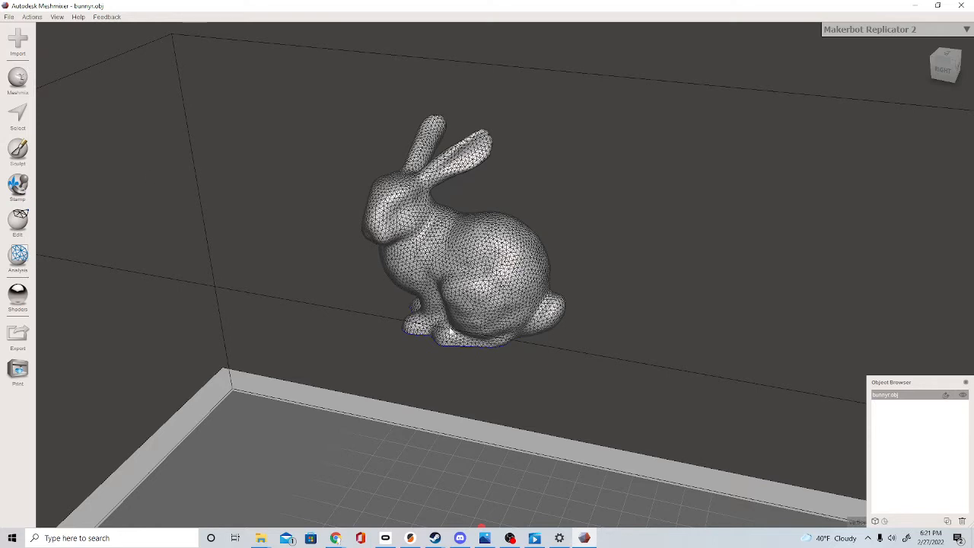
- Place a cylinder primitive in Boolean Subtract mode on the bunny's back
left_click(18, 78)
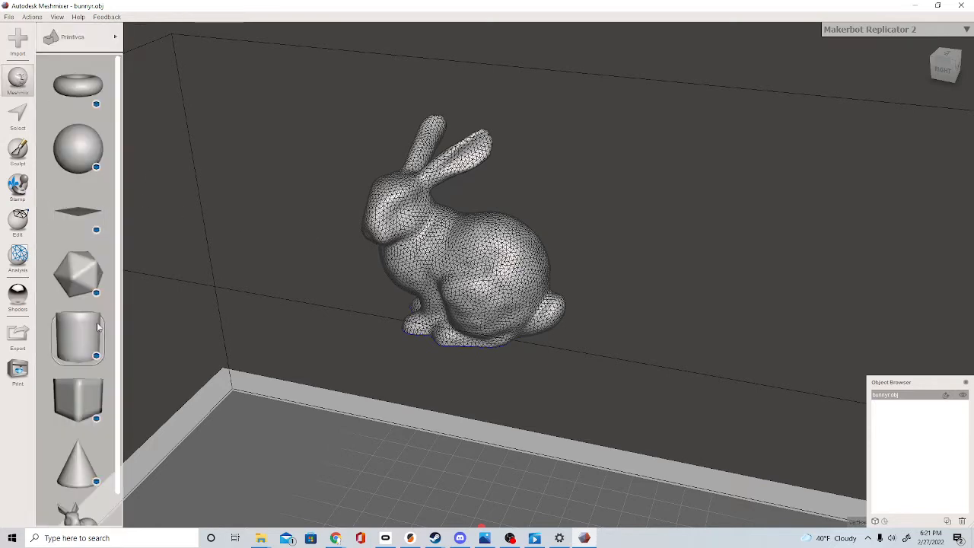
left_click_drag(77, 334, 487, 232)
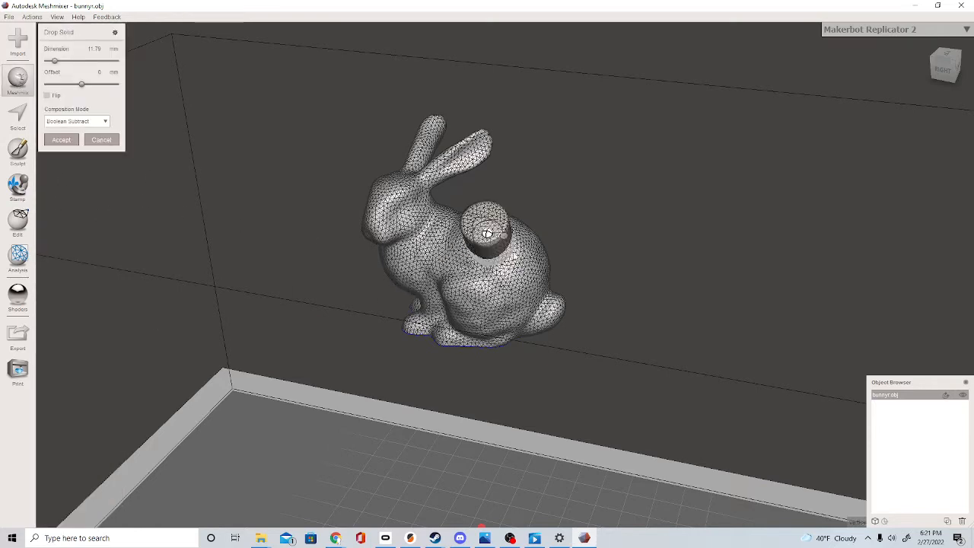
right_click_drag(528, 271, 487, 489)
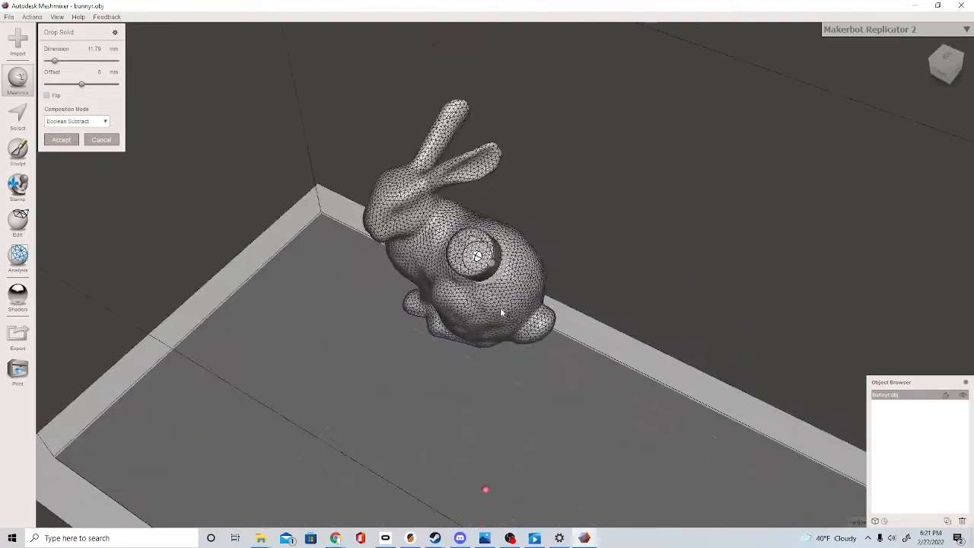
left_click_drag(476, 260, 496, 245)
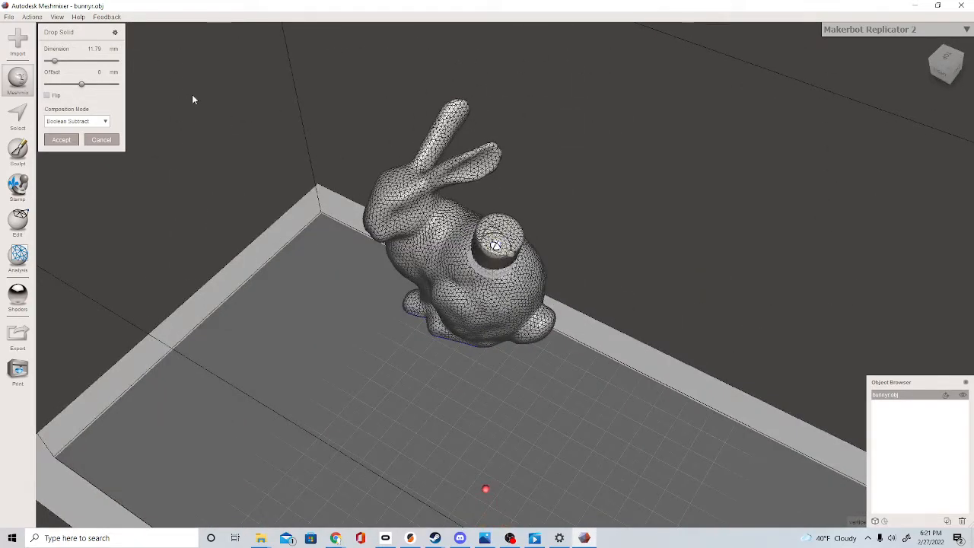
- Set the cylinder's dimension to about 13.8 mm and offset to about -8.4 mm, and subtract it from the bunny's back
left_click_drag(55, 63, 62, 86)
mouse_move(51, 96)
left_mouse_down()
mouse_move(320, 96)
mouse_move(177, 104)
mouse_move(36, 94)
left_mouse_up()
right_click_drag(237, 203, 221, 161)
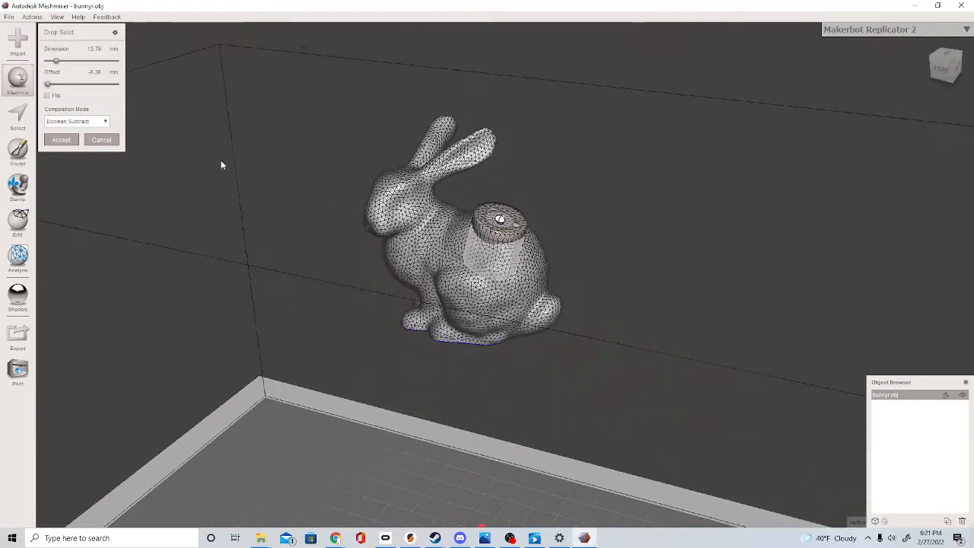
left_click(61, 143)
mouse_move(468, 260)
right_mouse_down()
mouse_move(487, 398)
mouse_move(482, 495)
mouse_move(480, 272)
right_mouse_up()
mouse_move(508, 239)
right_mouse_down()
mouse_move(502, 328)
mouse_move(518, 254)
right_mouse_up()
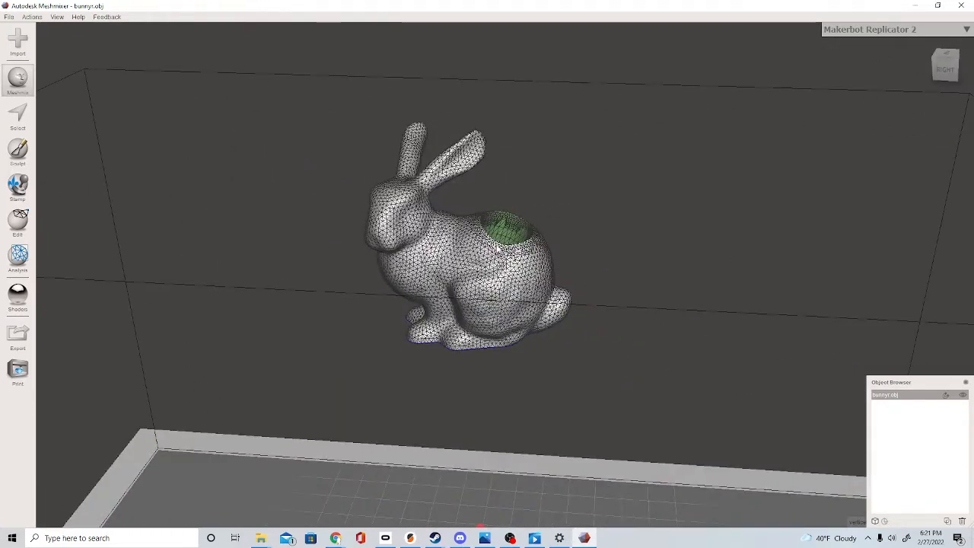
- Undo the cylinder cut and the cylinder's placement on the bunny
key("ctrl+z")
key("ctrl+z")
key("ctrl+z")
key("ctrl+z")
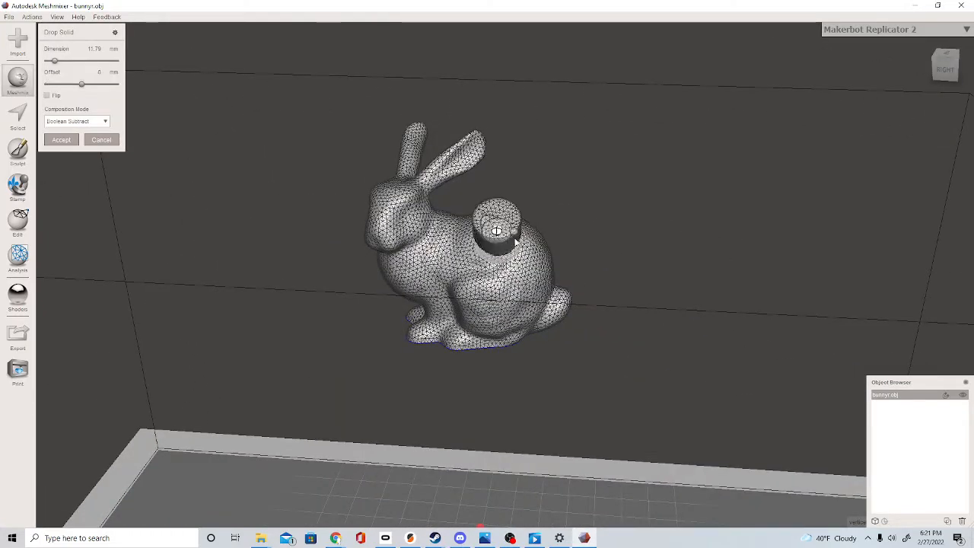
key("ctrl+z")
right_click_drag(595, 241, 571, 232)
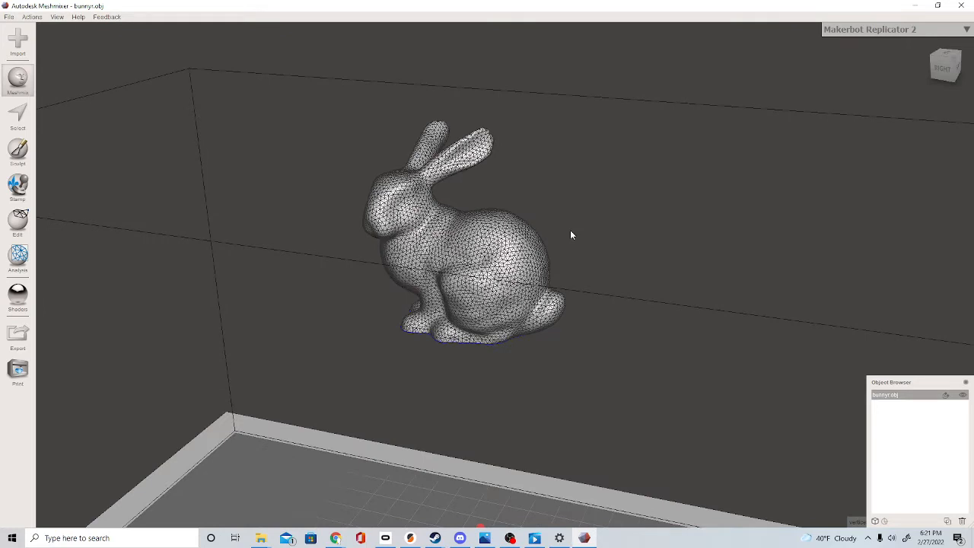
- Brush-select the faces across the bunny's back and upper side with the Unwrap Brush at size 61
left_click(18, 118)
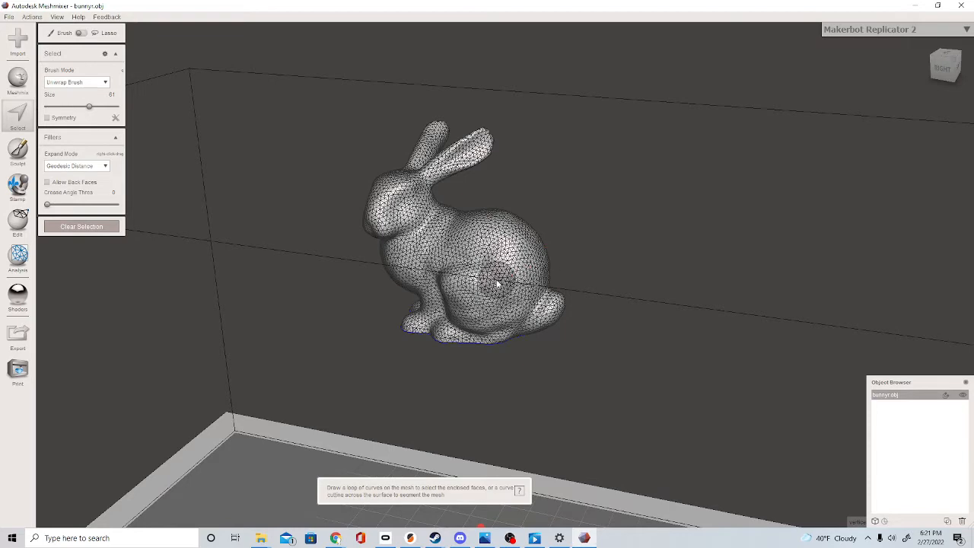
scroll(492, 266, "up", 5)
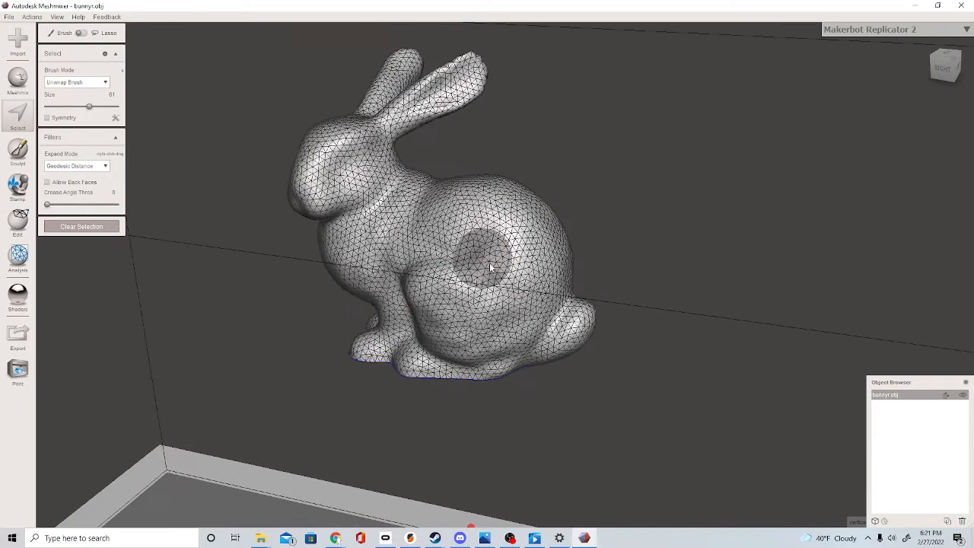
mouse_move(415, 223)
left_mouse_down()
mouse_move(468, 219)
mouse_move(502, 243)
mouse_move(446, 261)
left_mouse_up()
mouse_move(388, 198)
left_mouse_down()
mouse_move(385, 232)
mouse_move(410, 266)
left_mouse_up()
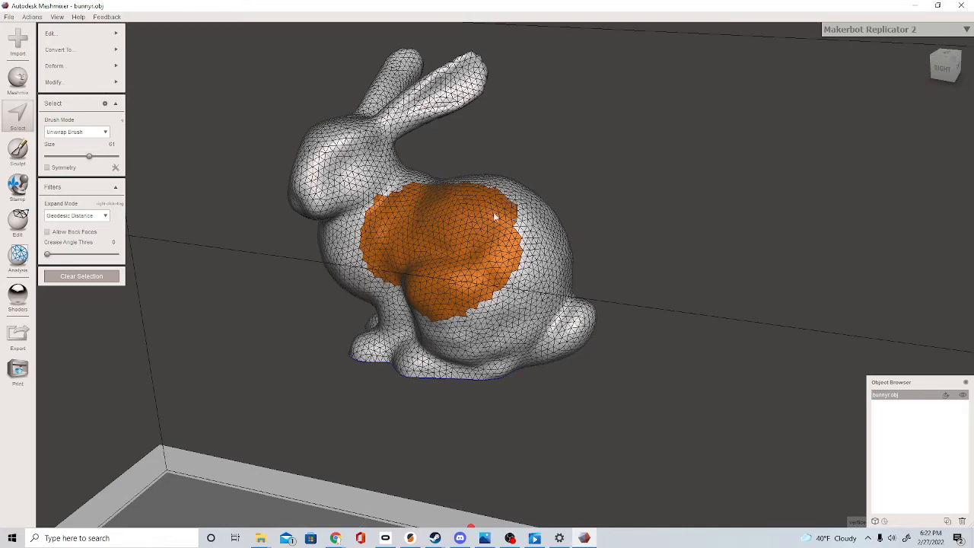
mouse_move(493, 216)
left_mouse_down()
mouse_move(479, 291)
mouse_move(459, 288)
mouse_move(460, 305)
left_mouse_up()
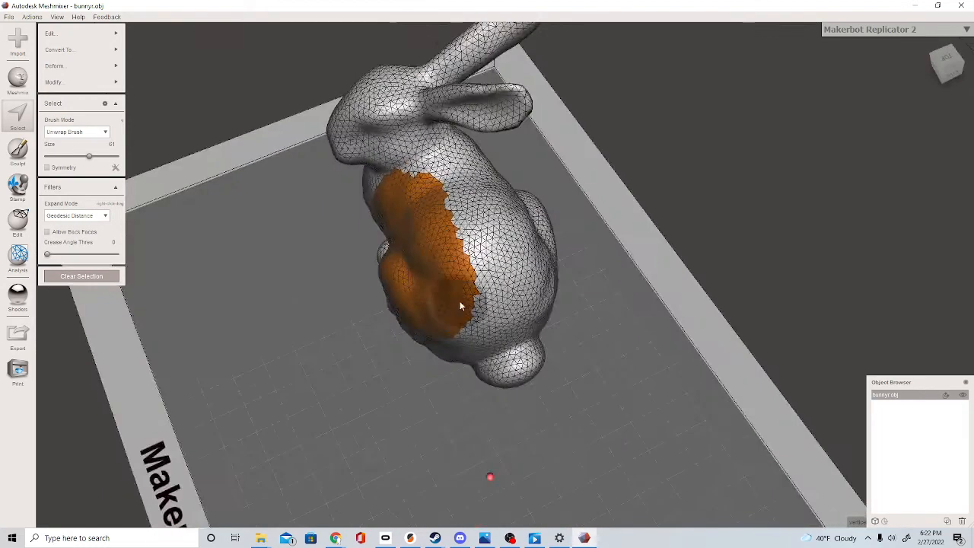
mouse_move(429, 189)
left_mouse_down()
mouse_move(442, 181)
mouse_move(459, 220)
mouse_move(438, 224)
mouse_move(478, 291)
mouse_move(495, 202)
mouse_move(476, 171)
mouse_move(445, 185)
left_mouse_up()
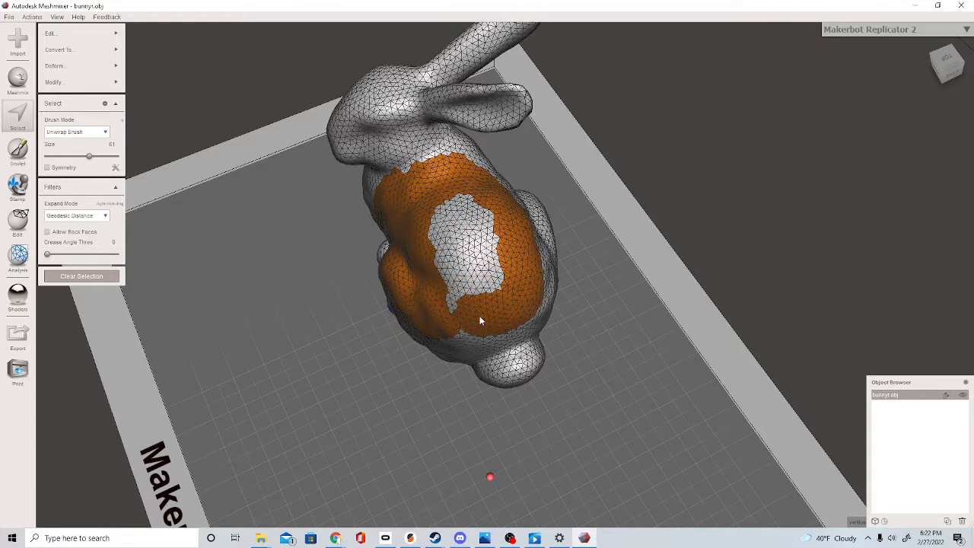
left_click_drag(479, 319, 445, 267)
- Deselect the faces on the bunny's near thigh and extend the selection over the opposite shoulder
right_click_drag(485, 279, 585, 189)
mouse_move(489, 304)
left_mouse_down("ctrl")
mouse_move(435, 283)
mouse_move(438, 304)
left_mouse_up("ctrl")
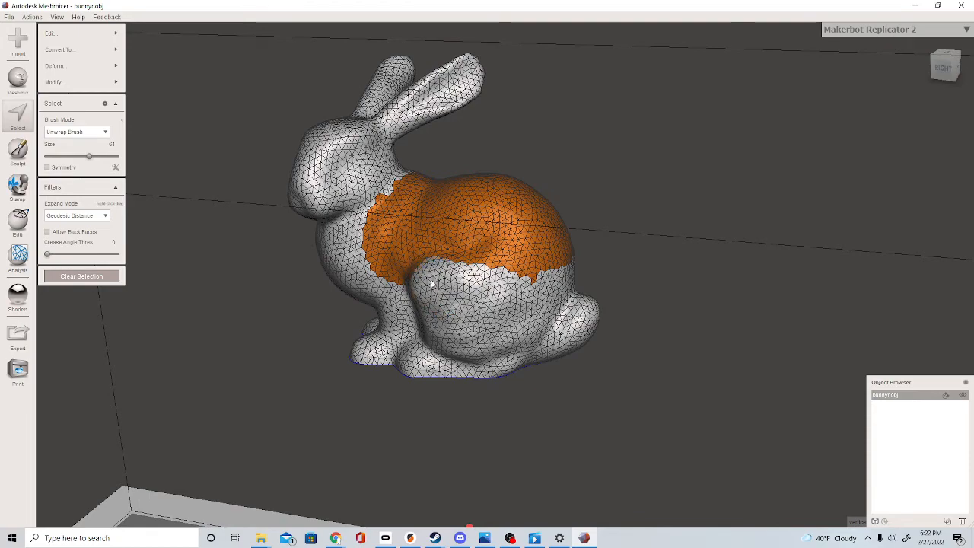
right_click_drag(526, 304, 467, 218)
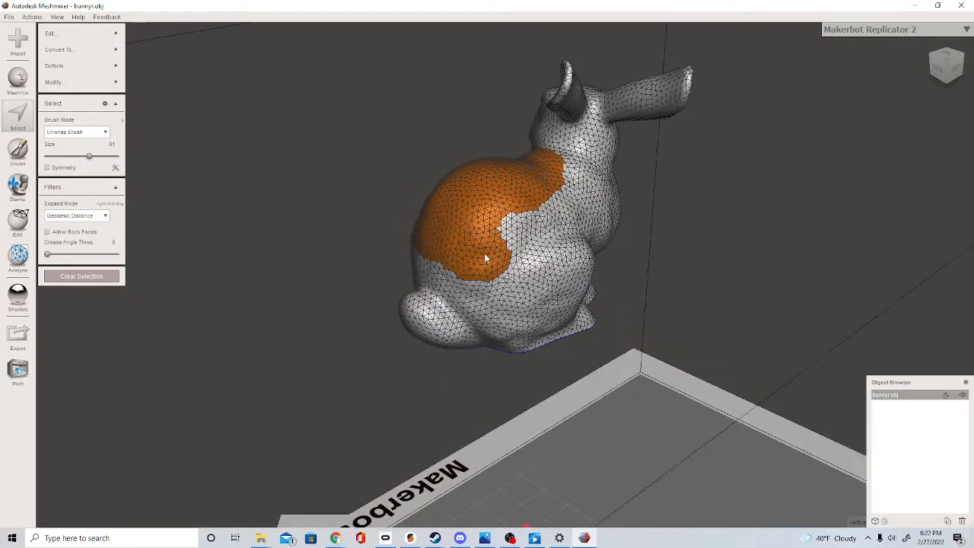
left_click_drag(527, 223, 565, 197)
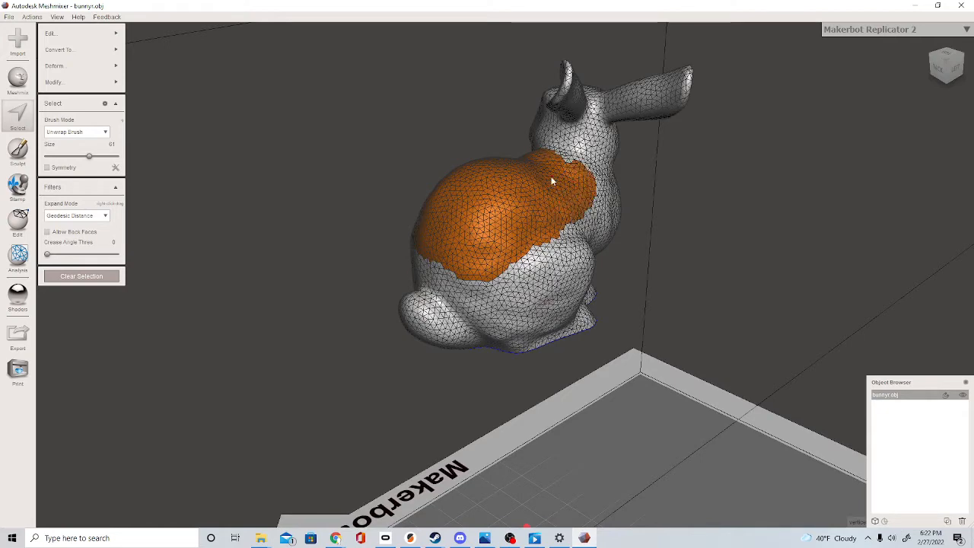
right_click_drag(446, 266, 556, 273)
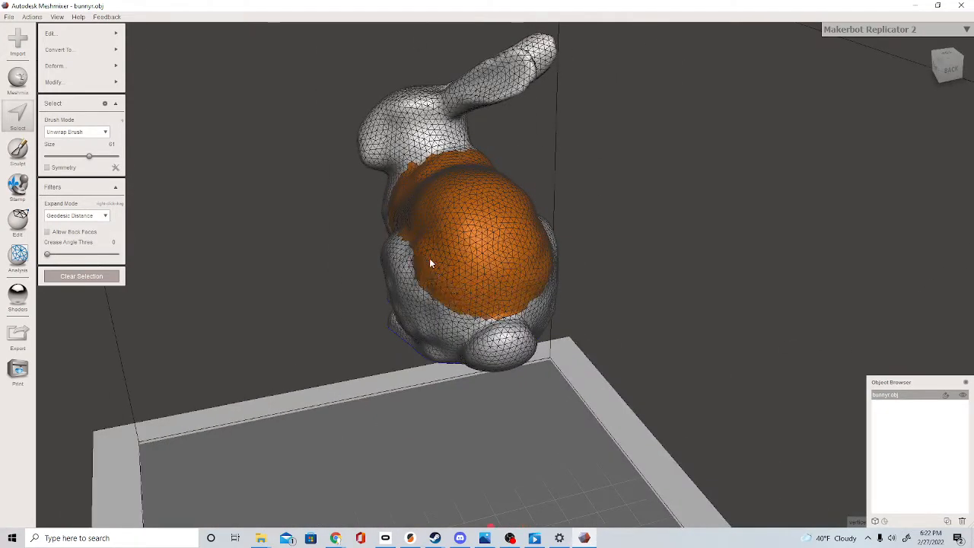
right_click_drag(429, 262, 593, 269)
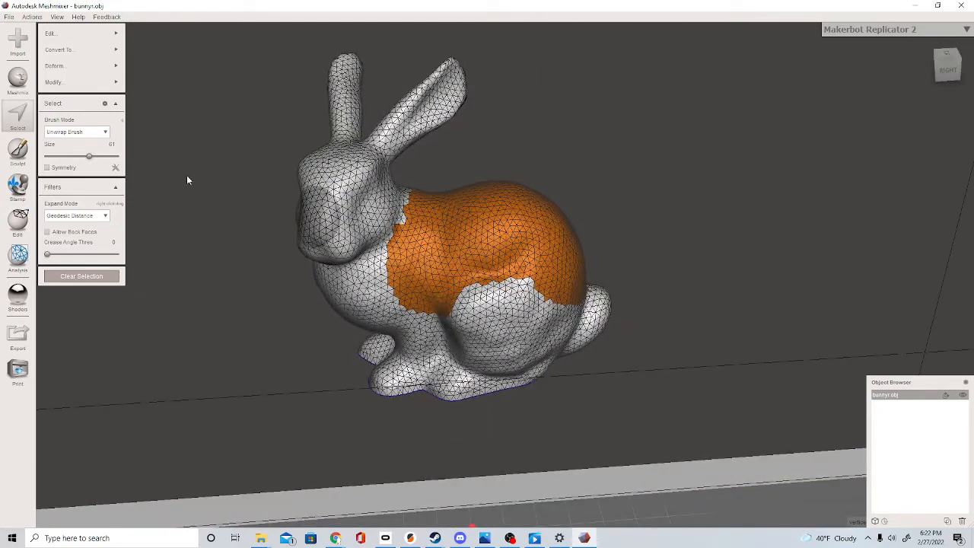
- Try Erase & Fill with the Smooth MVC type on the selected back and cancel it
mouse_move(70, 51)
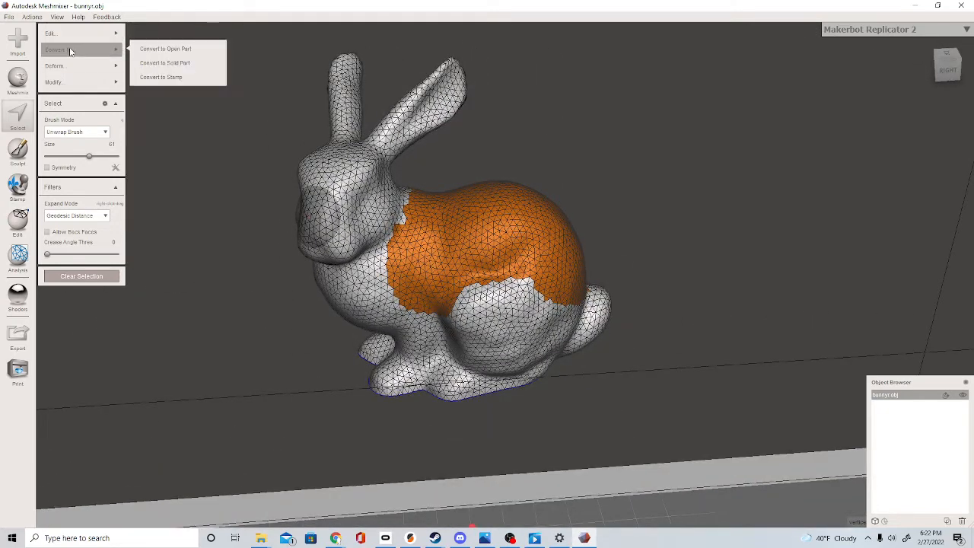
mouse_move(89, 35)
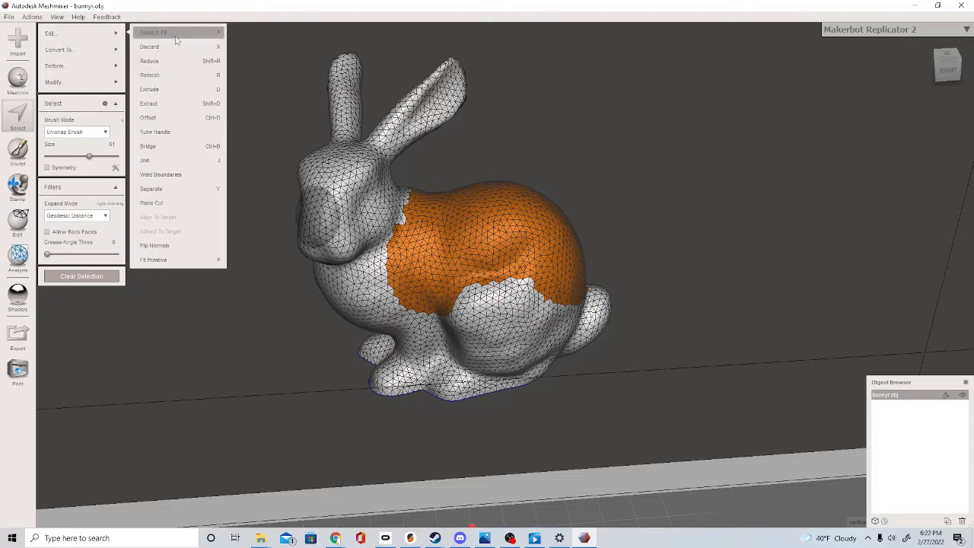
left_click(175, 35)
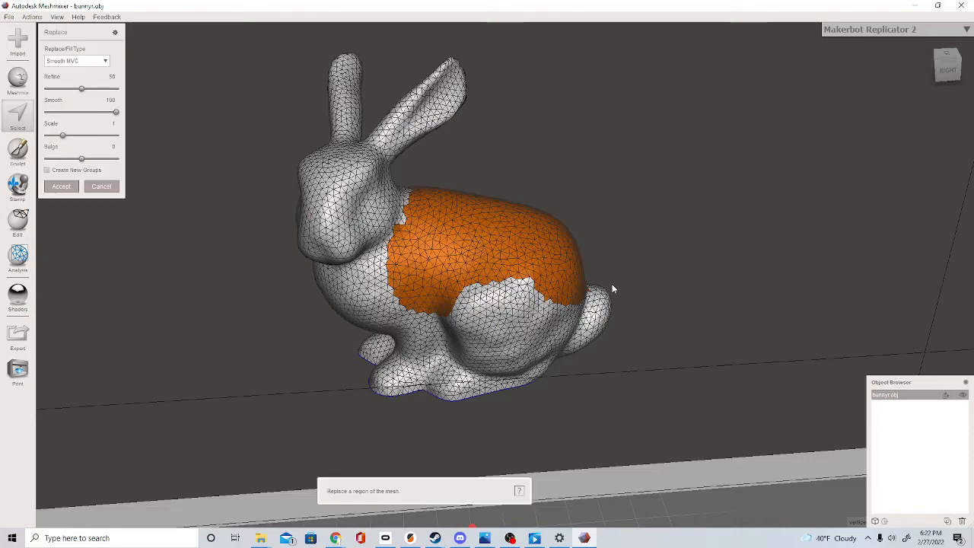
right_click_drag(611, 283, 618, 245)
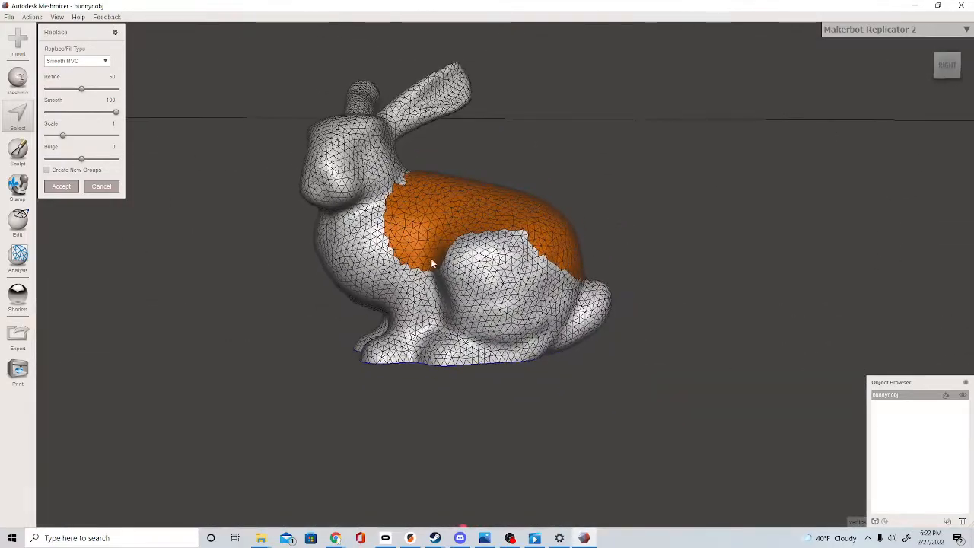
left_click(89, 189)
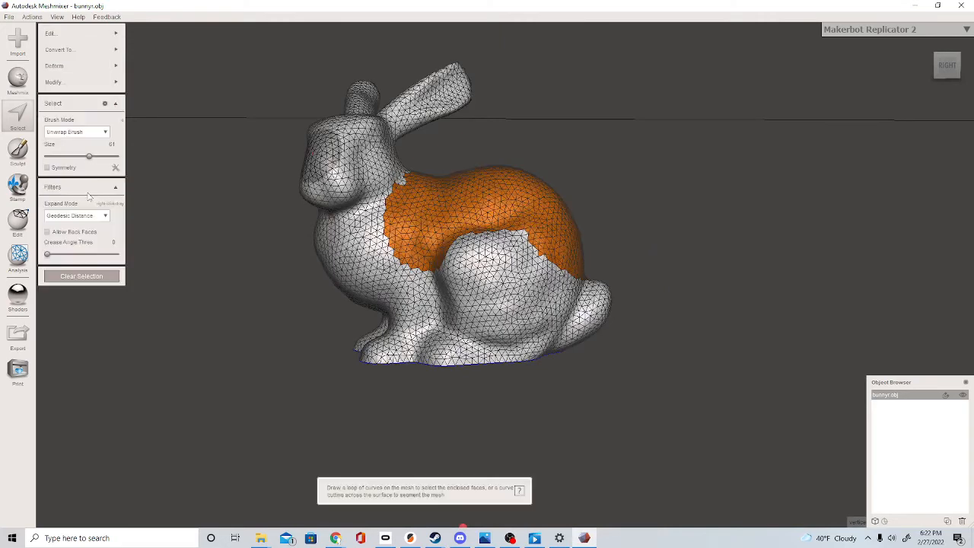
right_click_drag(391, 220, 395, 286)
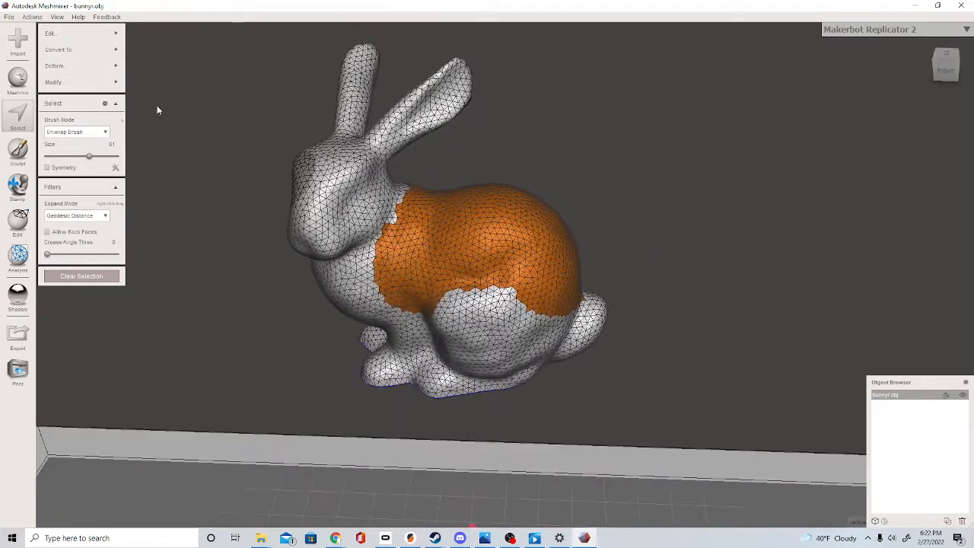
- Clear the back selection and brush-select the bunny's whole backward-leaning ear instead
left_click(384, 145)
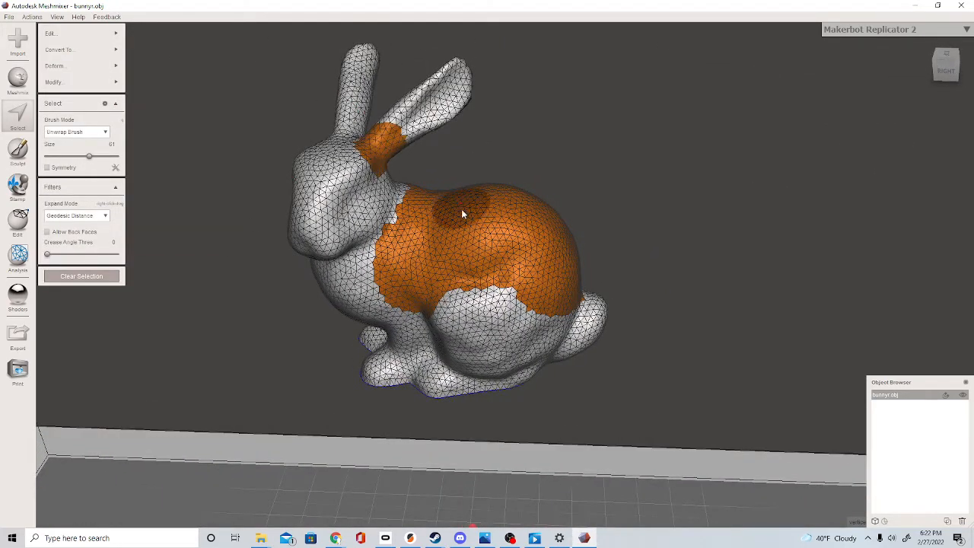
key("Escape")
left_click(16, 115)
left_click(391, 137)
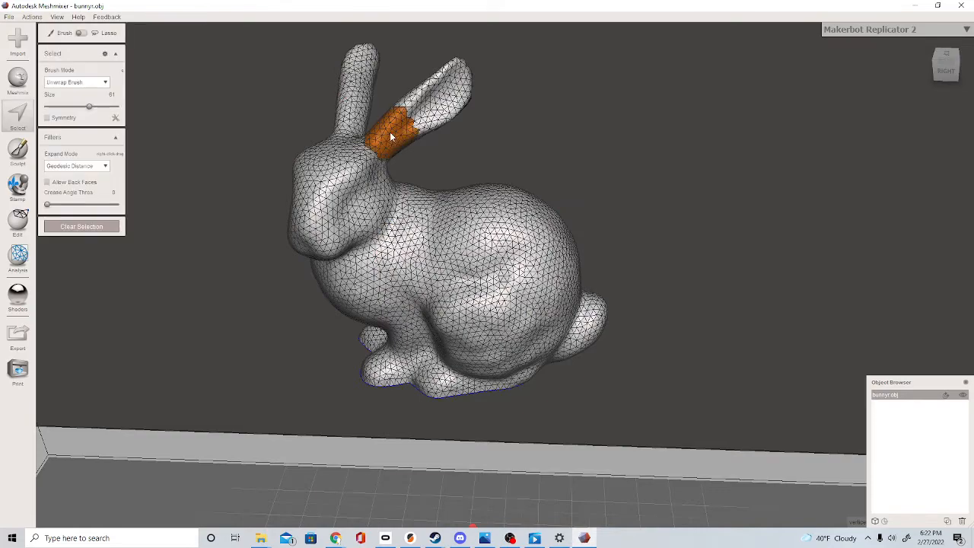
left_click_drag(463, 85, 446, 81)
right_click_drag(424, 89, 190, 84)
right_click_drag(598, 114, 898, 171)
- Try Erase & Fill on the selected ear, cancel it and clear the ear selection
mouse_move(76, 34)
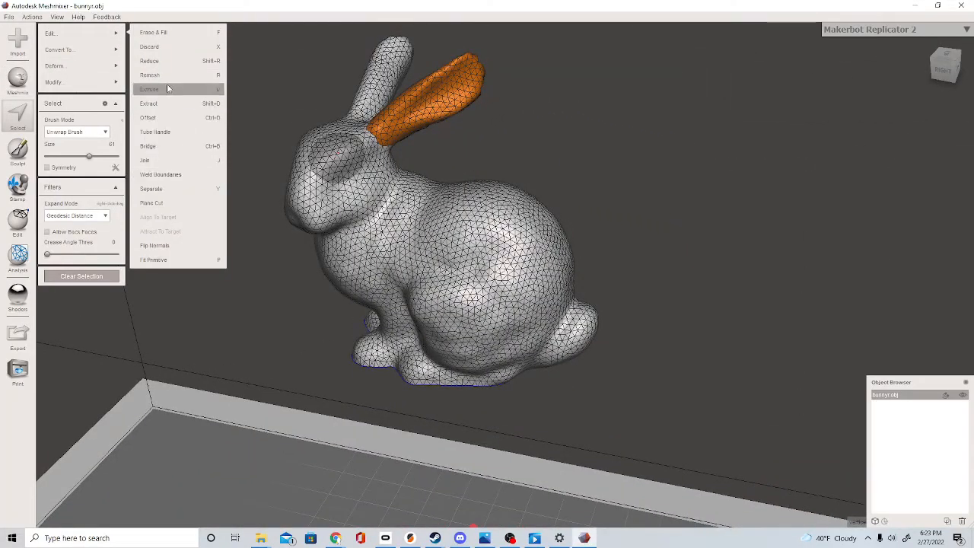
left_click(154, 32)
right_click_drag(415, 222, 491, 110)
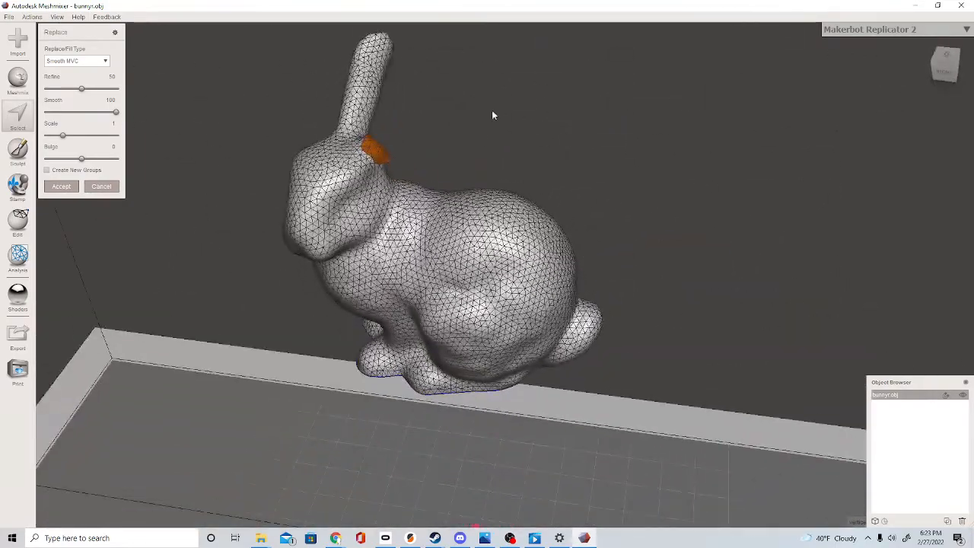
key("Escape")
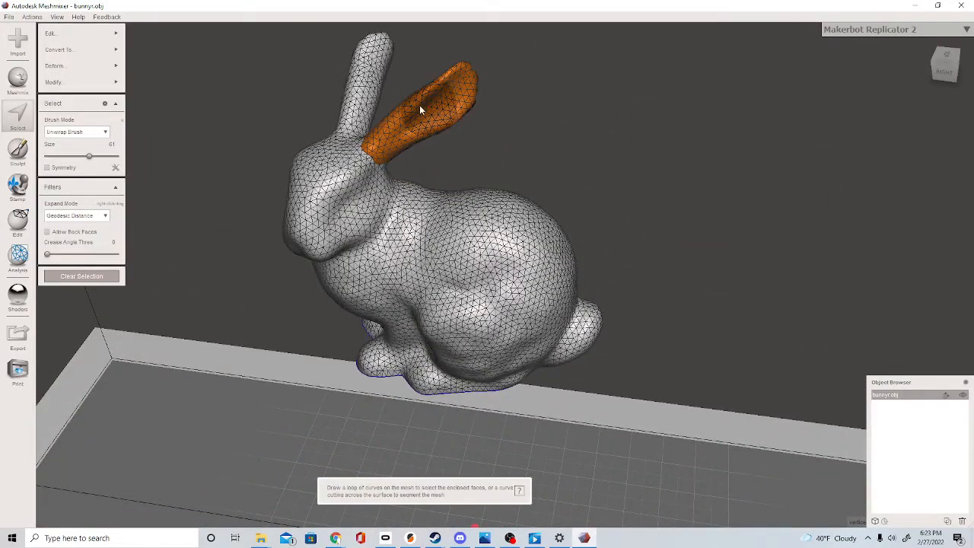
key("Escape")
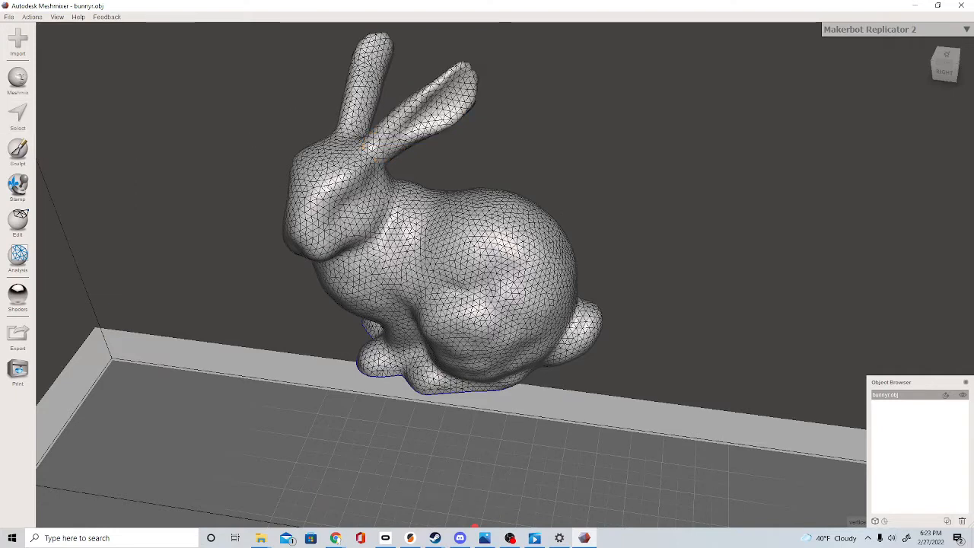
- Undo the ear selection changes back to the earlier selection across the bunny's back
left_click(19, 115)
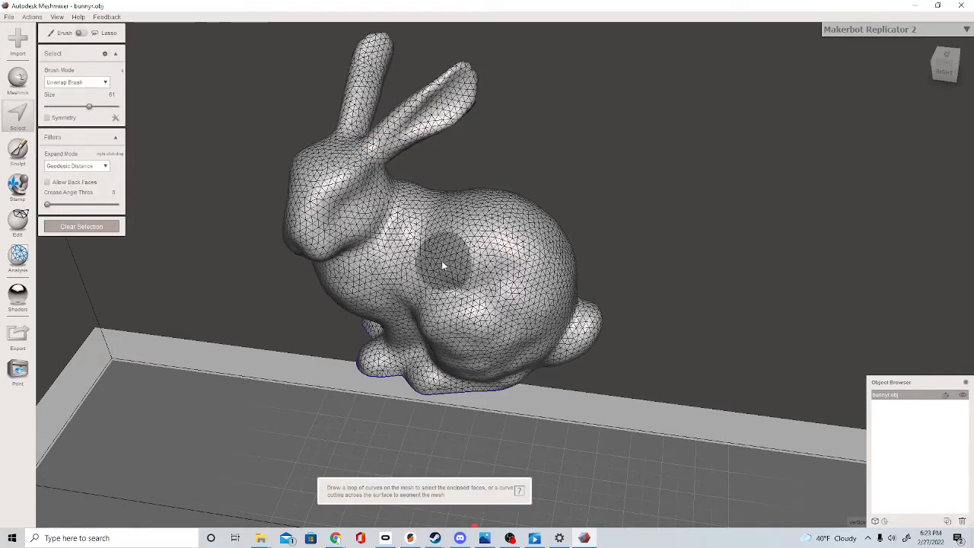
key("ctrl+z")
key("ctrl+z")
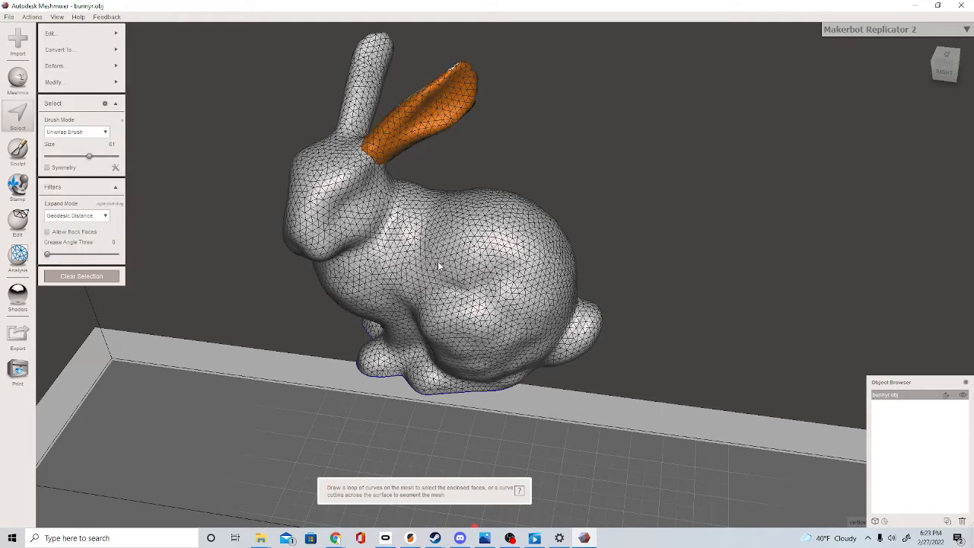
key("ctrl+z")
key("ctrl+z")
key("ctrl+z")
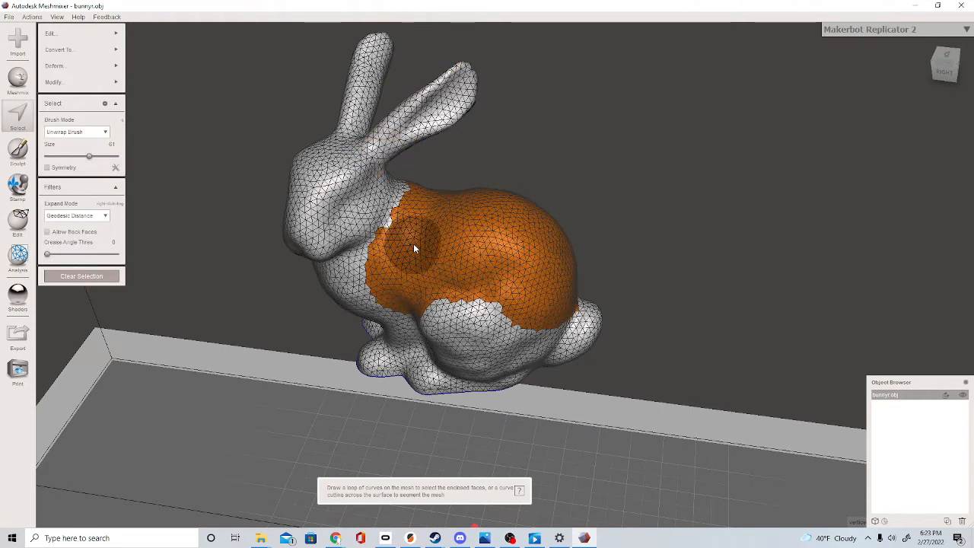
- Try Extrude on the selected back with Constant direction and varying offsets, inspect the shape and cancel it
left_click(53, 33)
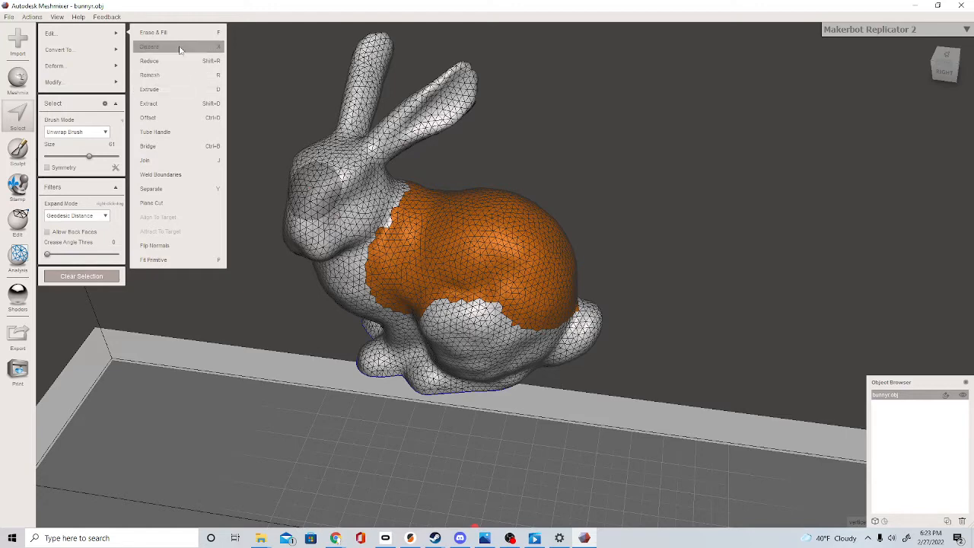
left_click(174, 91)
right_click_drag(437, 296, 388, 226)
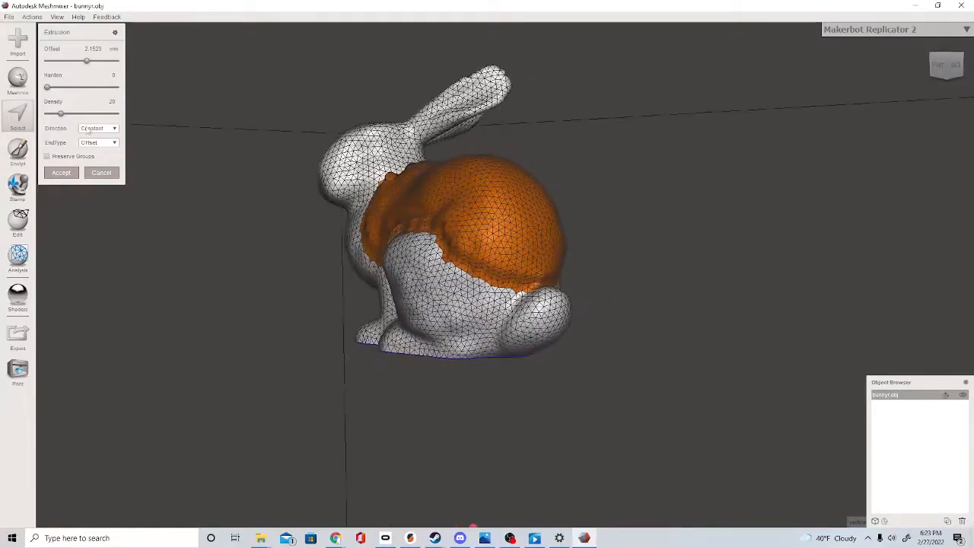
mouse_move(87, 61)
left_mouse_down()
mouse_move(118, 65)
mouse_move(98, 71)
left_mouse_up()
right_click_drag(441, 220, 334, 221)
left_click_drag(101, 59, 70, 67)
right_click_drag(233, 103, 511, 256)
left_click(113, 174)
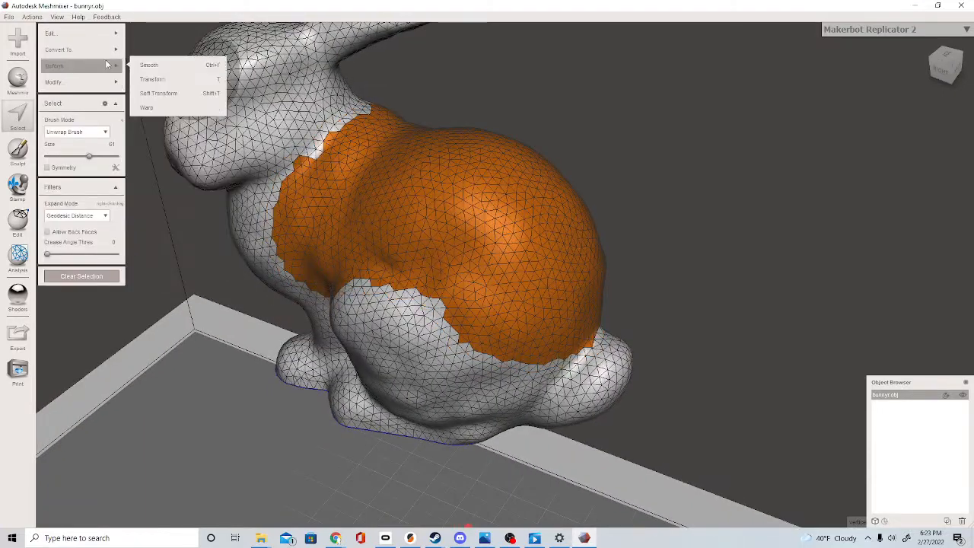
- Flip the normals of the selected back, inspect the inverted faces from all around and from below, and revert the flip
mouse_move(76, 33)
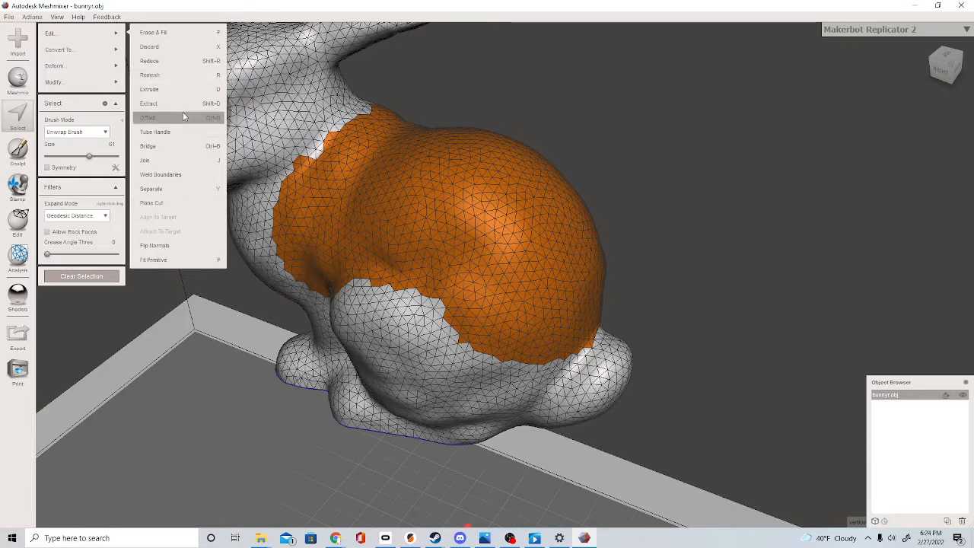
left_click(169, 247)
right_click_drag(521, 282, 353, 137)
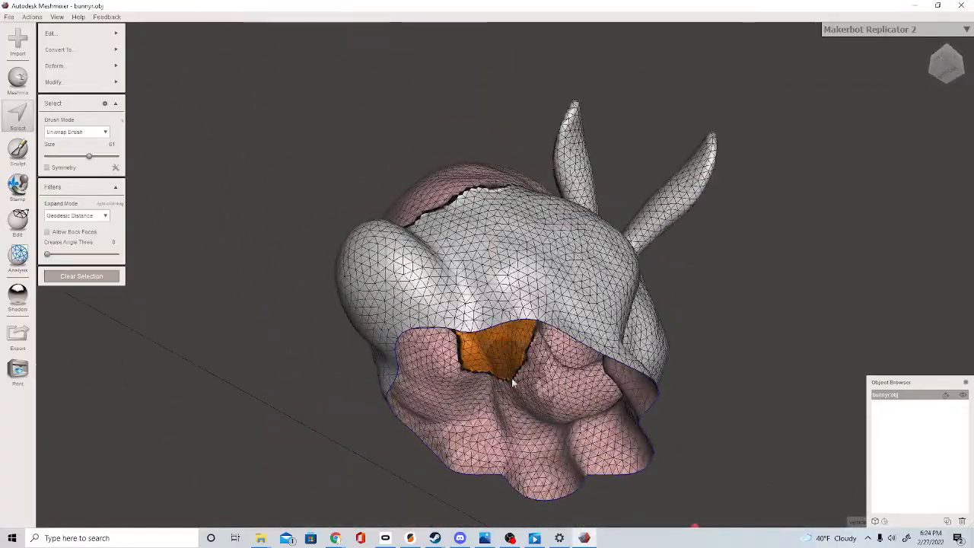
right_click_drag(512, 377, 482, 352)
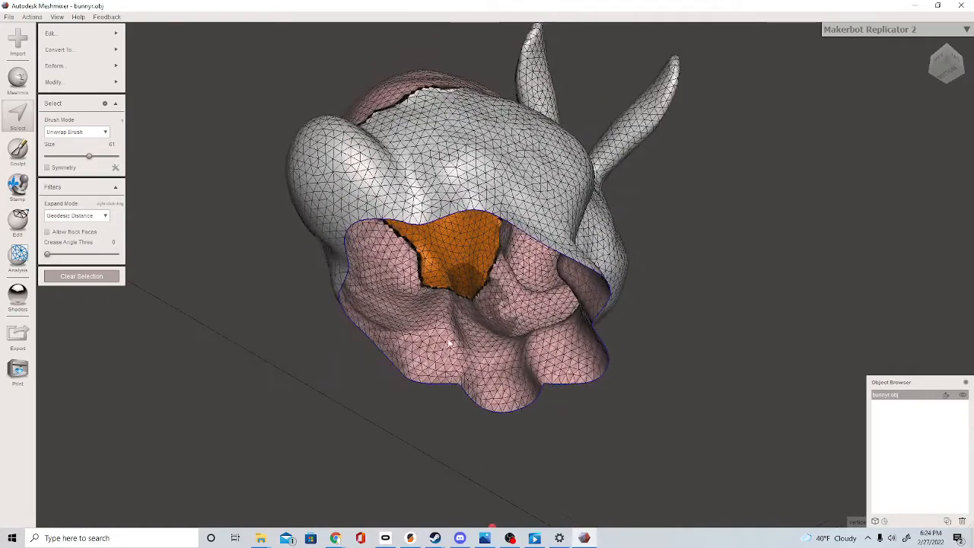
right_click_drag(488, 341, 505, 243)
right_click_drag(369, 308, 439, 179)
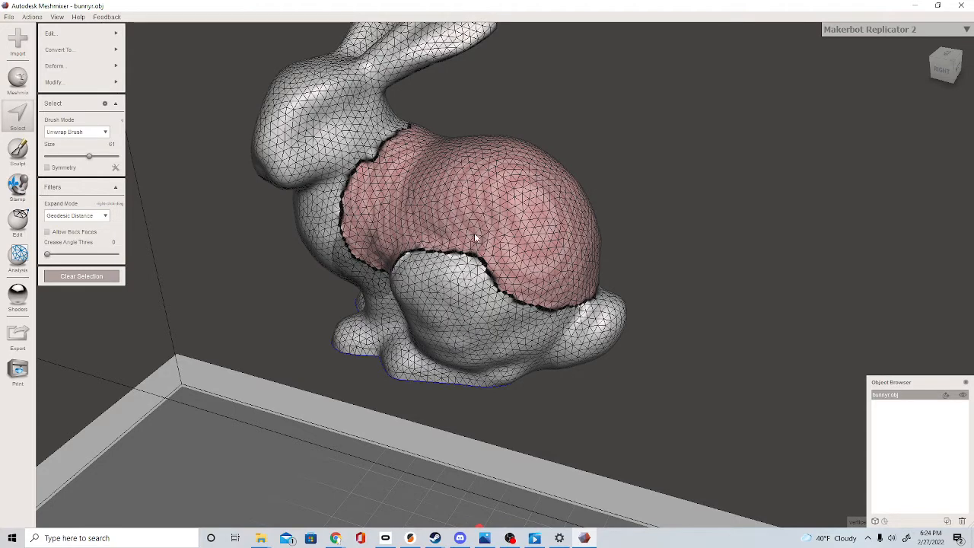
right_click_drag(473, 233, 456, 251)
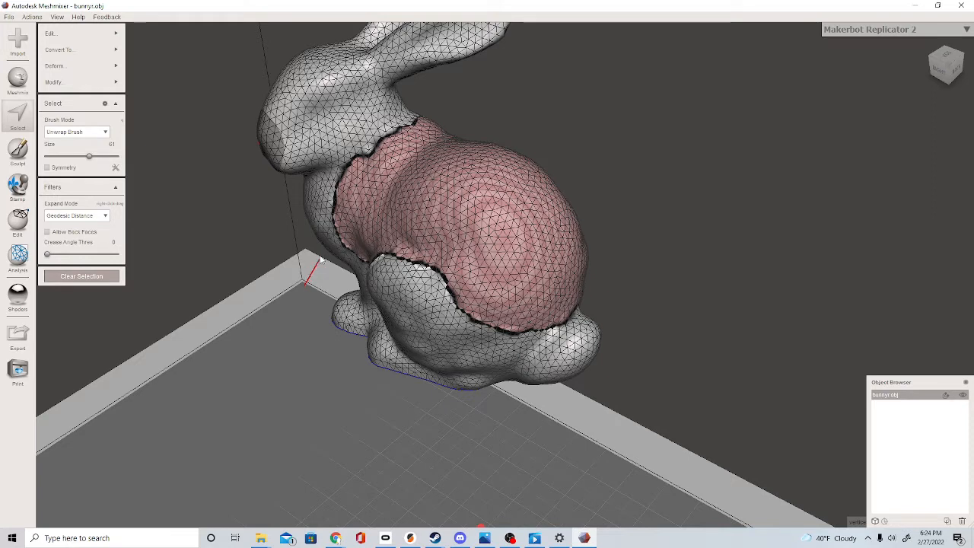
mouse_move(277, 306)
left_mouse_down()
mouse_move(351, 356)
mouse_move(308, 430)
left_mouse_up()
key("Escape")
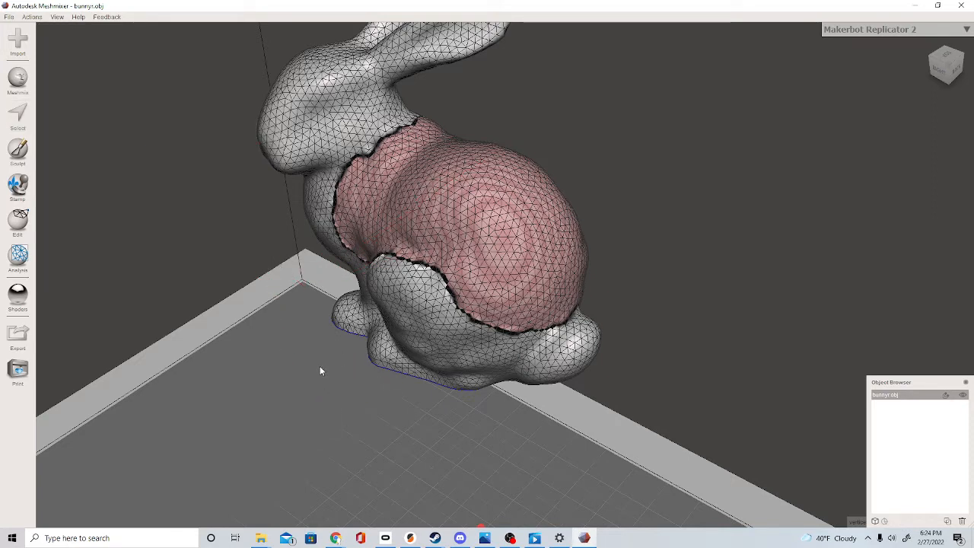
key("s")
- Try Reduce on the selected back at 50 % and 92 %, cancel it and clear the back selection
left_click(76, 33)
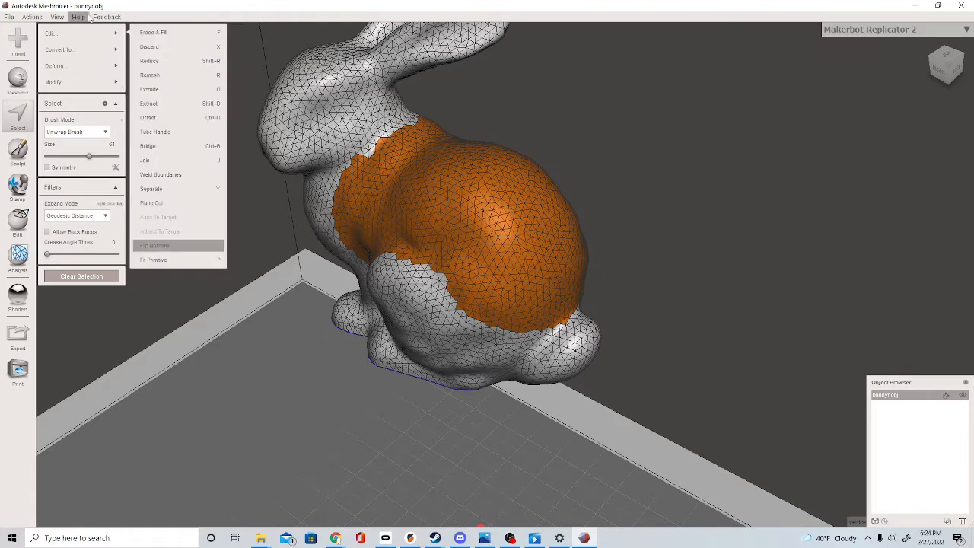
left_click(159, 63)
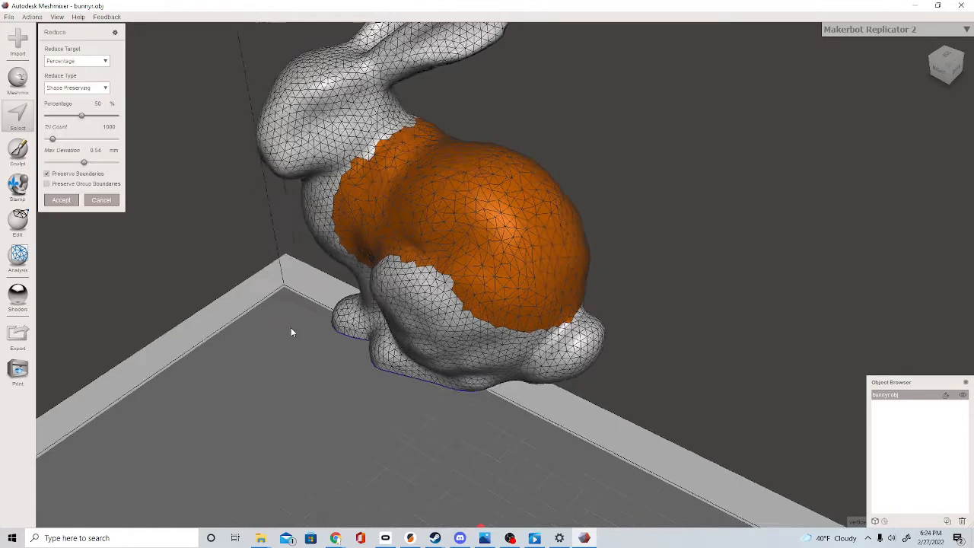
right_click_drag(292, 331, 344, 310)
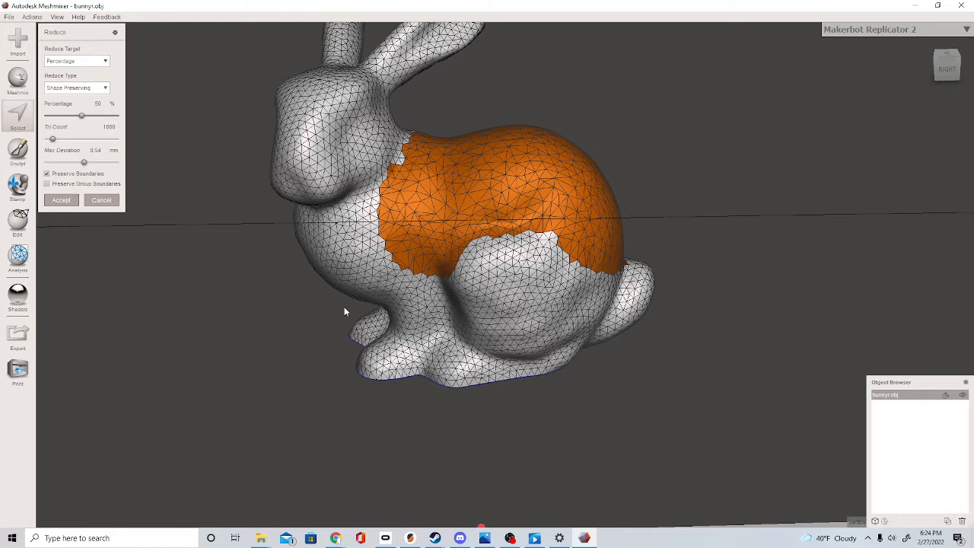
left_click(111, 115)
left_click_drag(111, 116, 113, 122)
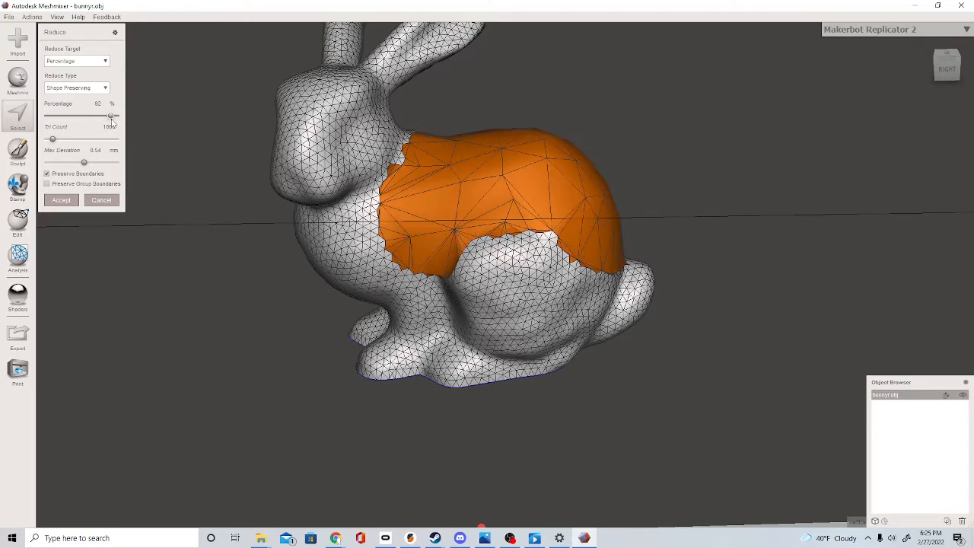
right_click_drag(943, 251, 737, 286)
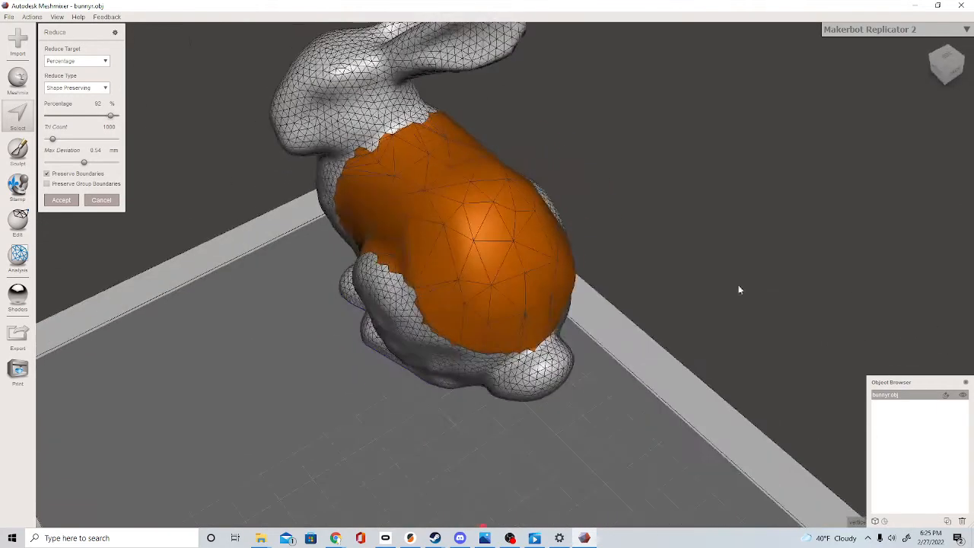
right_click_drag(318, 205, 352, 178)
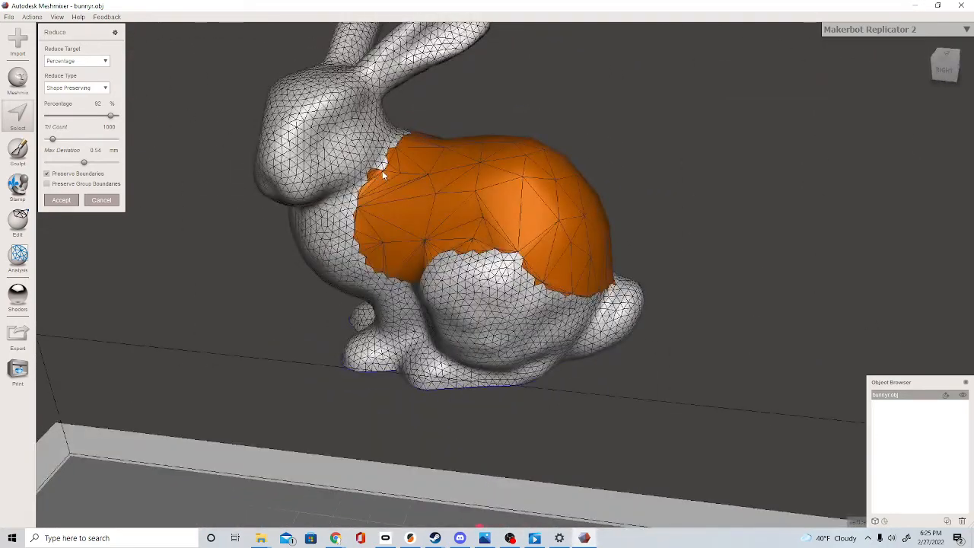
left_click(113, 201)
key("Escape")
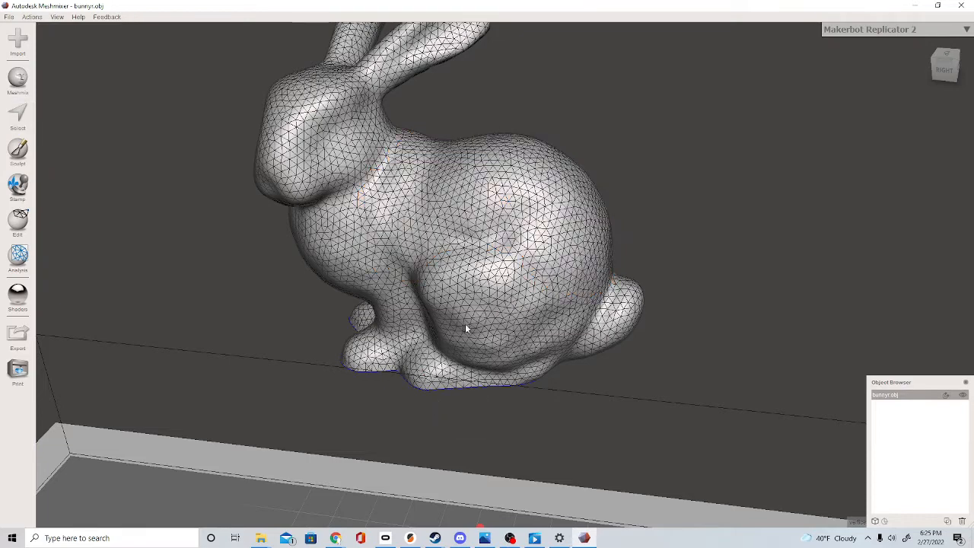
- Select the entire bunny mesh
left_click(18, 114)
left_click(474, 228)
double_click(474, 228)
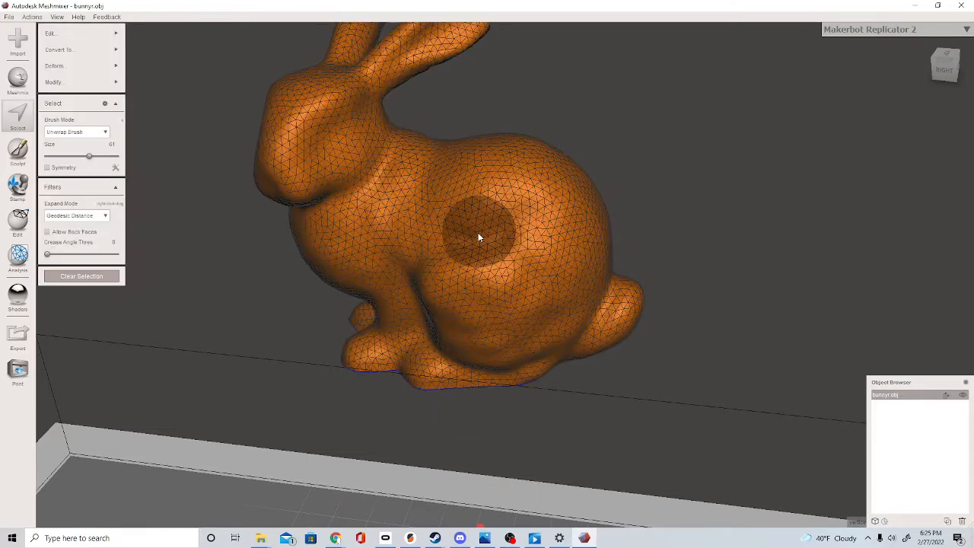
- Reduce the whole bunny using the Triangle Budget target with an adjusted triangle count, and accept the reduction
mouse_move(74, 39)
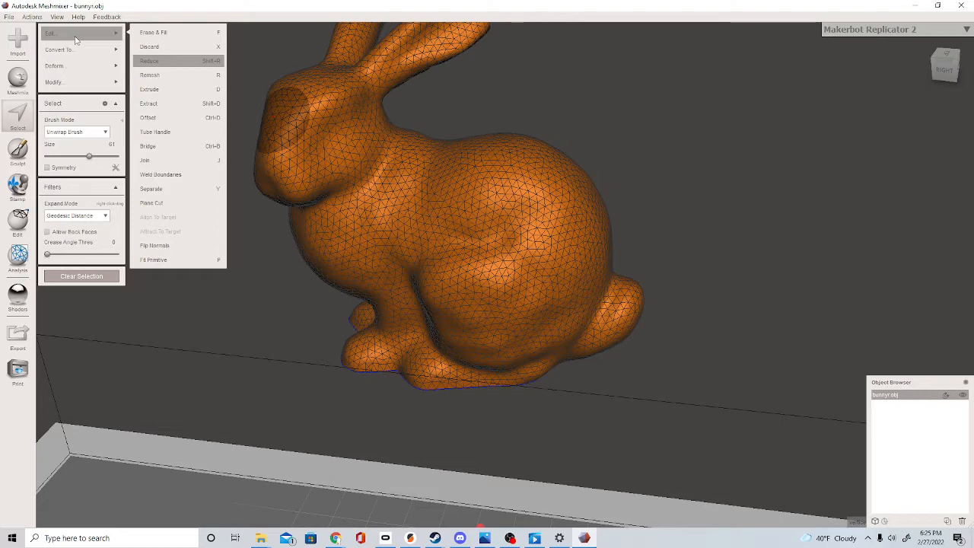
mouse_move(122, 51)
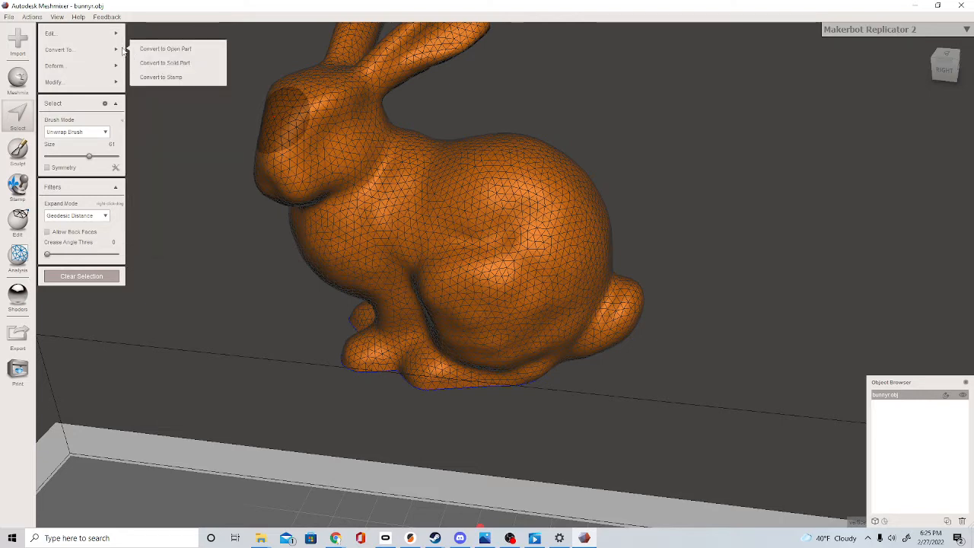
mouse_move(114, 34)
left_click(171, 57)
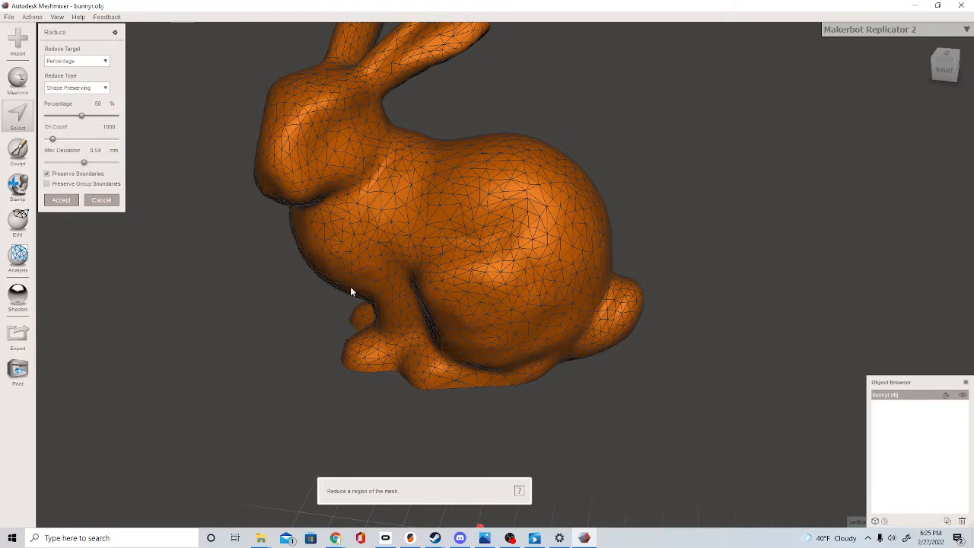
left_click(96, 62)
left_click(89, 83)
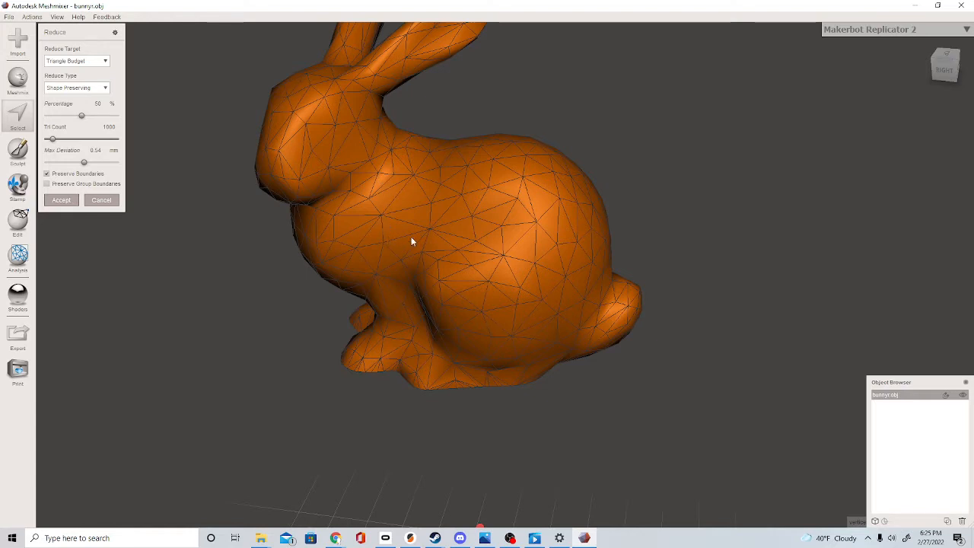
left_click(68, 60)
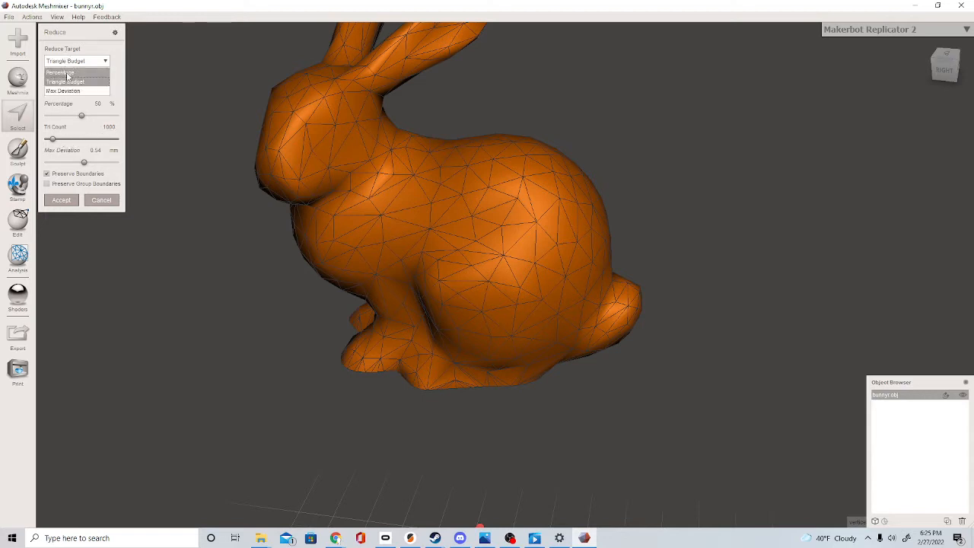
left_click(65, 82)
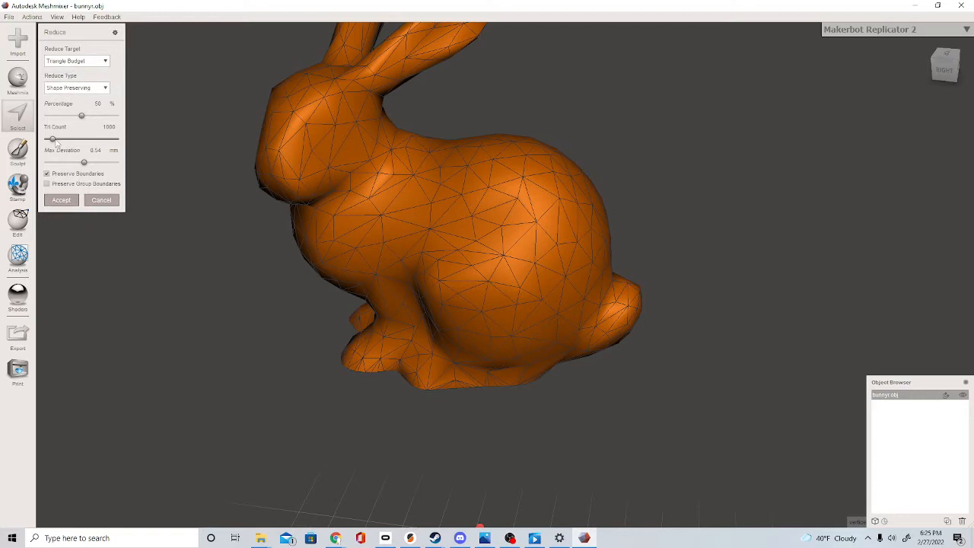
left_click(107, 127)
left_click(62, 201)
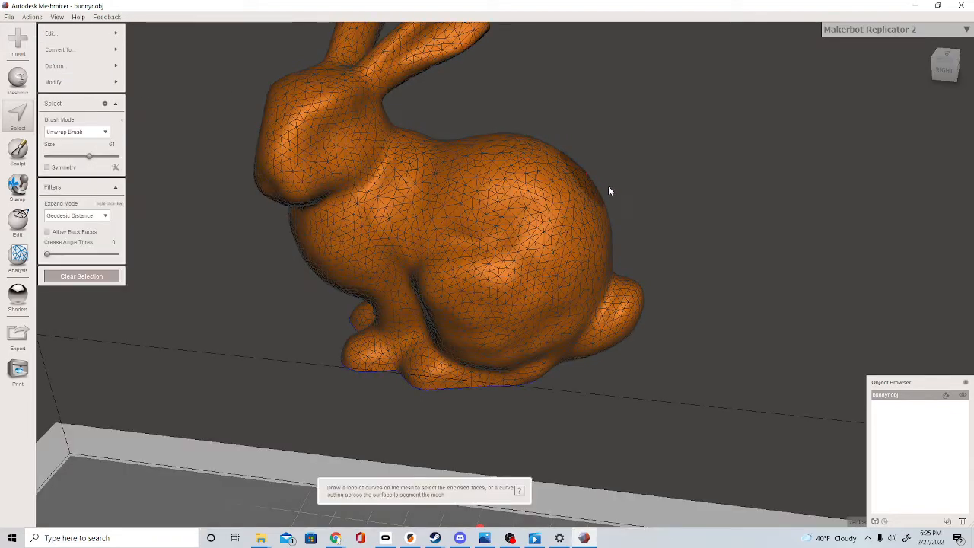
- Drop the whole-bunny selection and clear the faces still selected on the tail
middle_click_drag(498, 222, 492, 288)
mouse_move(461, 274)
right_mouse_down()
mouse_move(480, 247)
mouse_move(369, 213)
mouse_move(266, 203)
mouse_move(454, 241)
right_mouse_up()
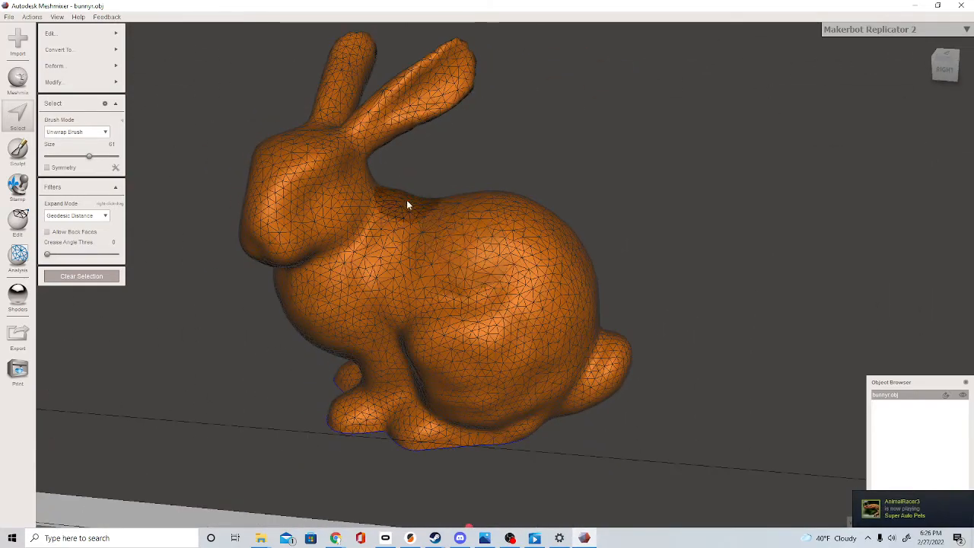
mouse_move(102, 38)
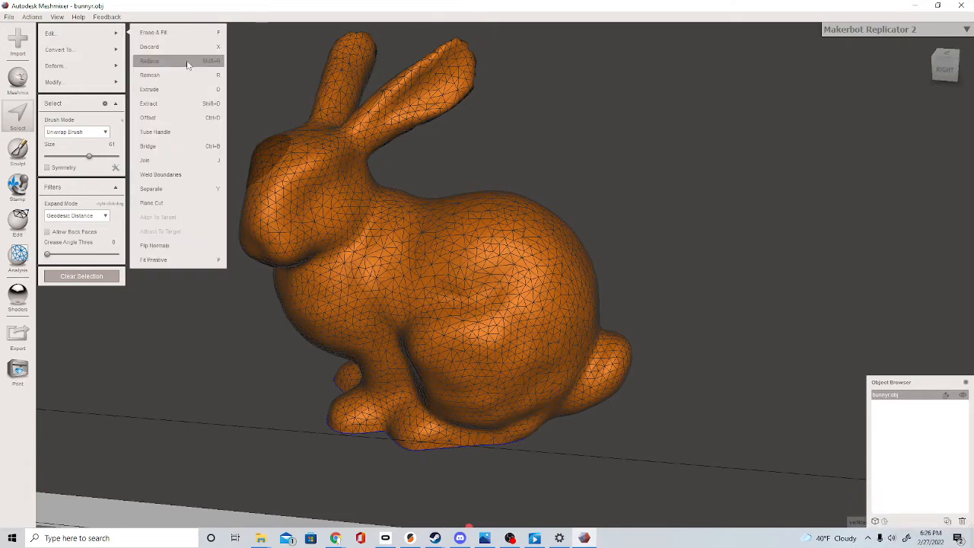
key("ctrl+z")
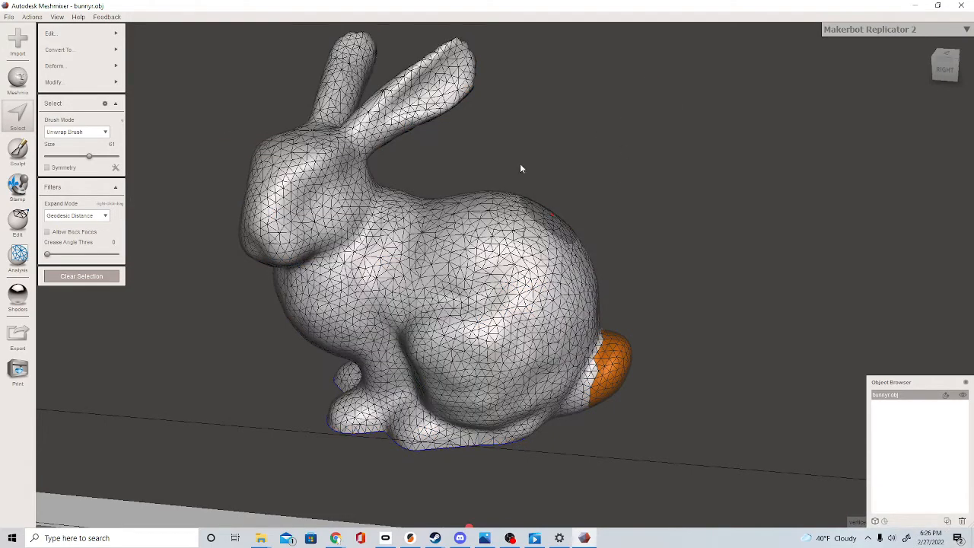
left_click(22, 122)
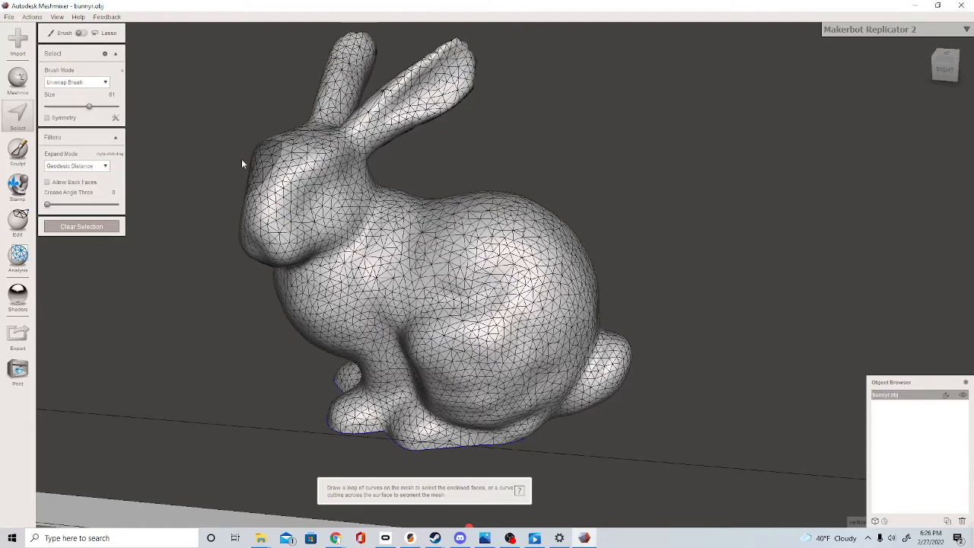
- Lasso-select the upper rear part of the bunny's back from the right side
scroll(553, 258, "down", 3)
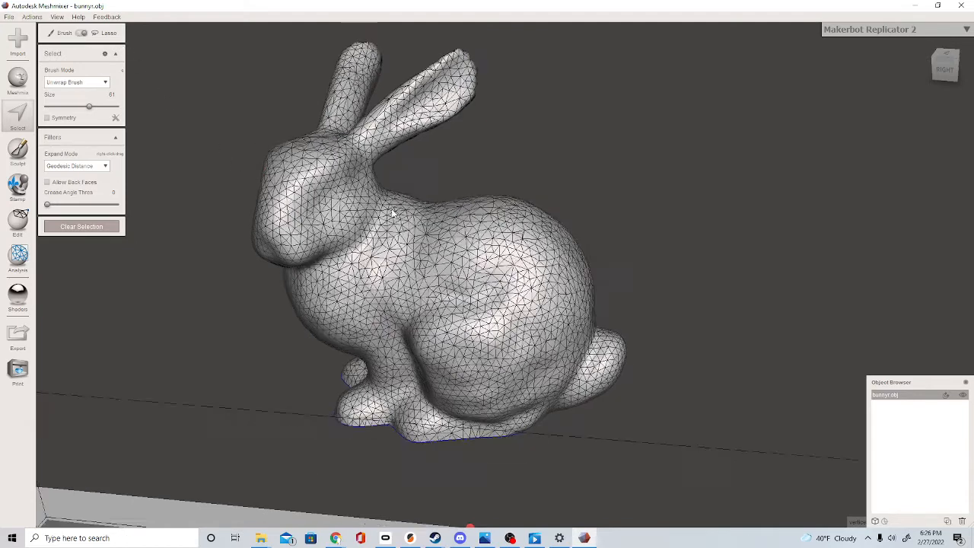
mouse_move(614, 309)
left_mouse_down()
mouse_move(445, 249)
mouse_move(569, 179)
left_mouse_up()
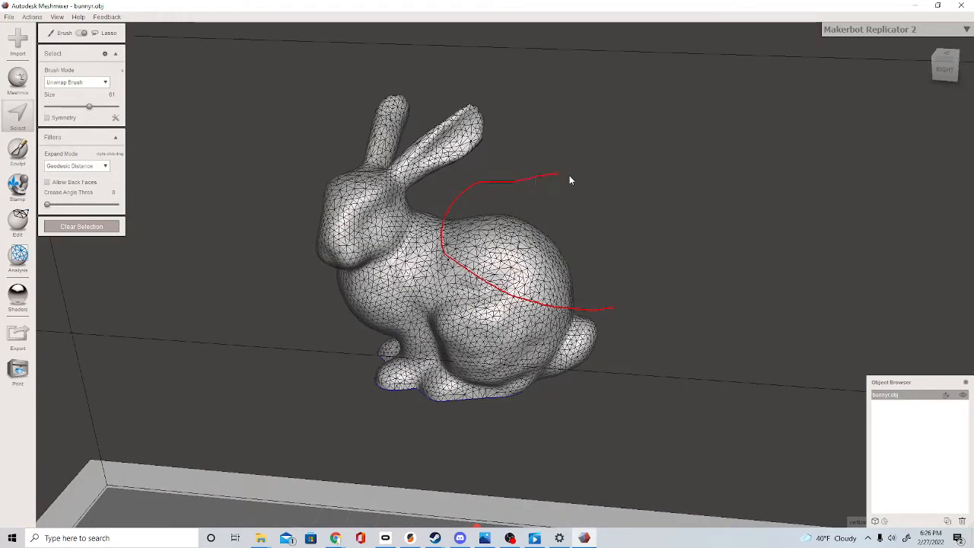
left_click_drag(630, 306, 609, 312)
mouse_move(602, 319)
right_mouse_down()
mouse_move(591, 296)
mouse_move(362, 284)
mouse_move(658, 299)
right_mouse_up()
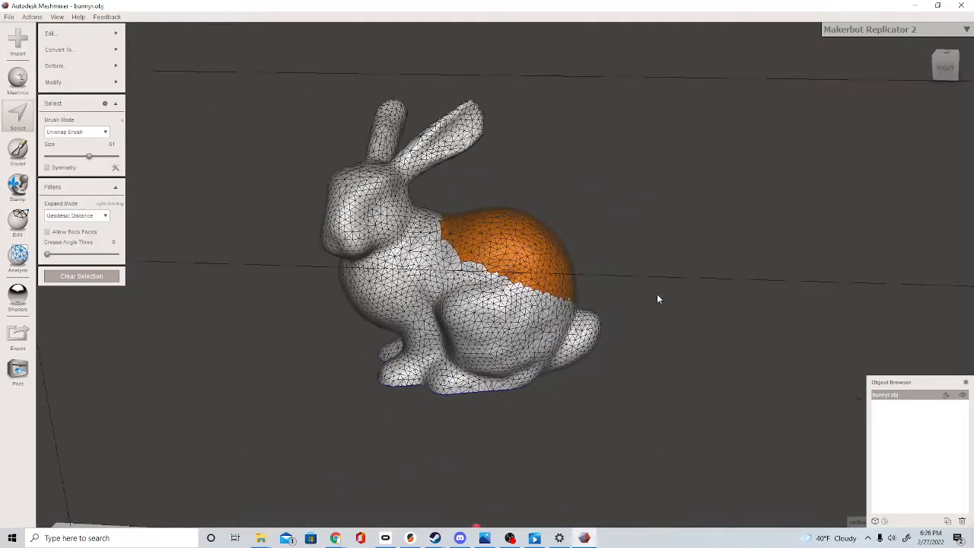
scroll(567, 345, "down", 4)
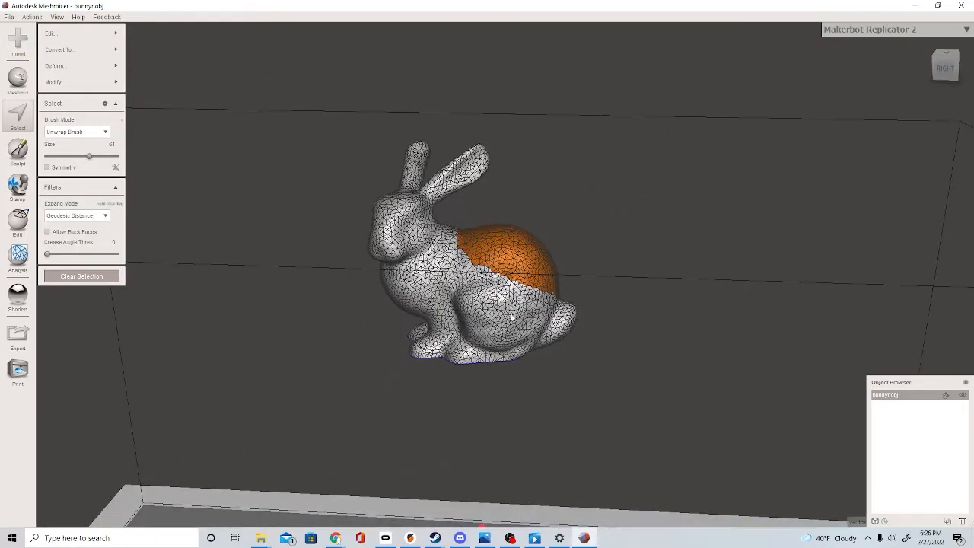
scroll(470, 304, "down", 5)
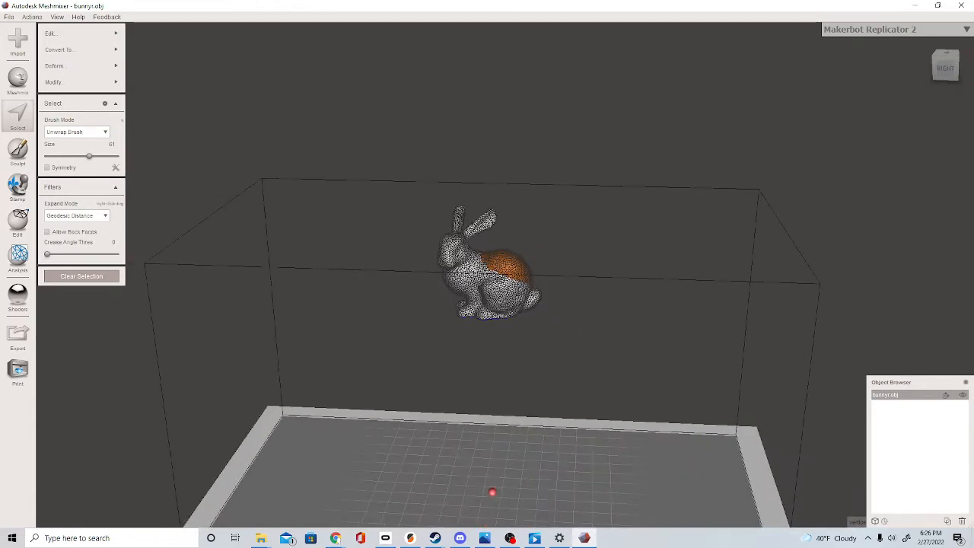
- Review the options for modifying a selection and clear the back selection
left_click(82, 82)
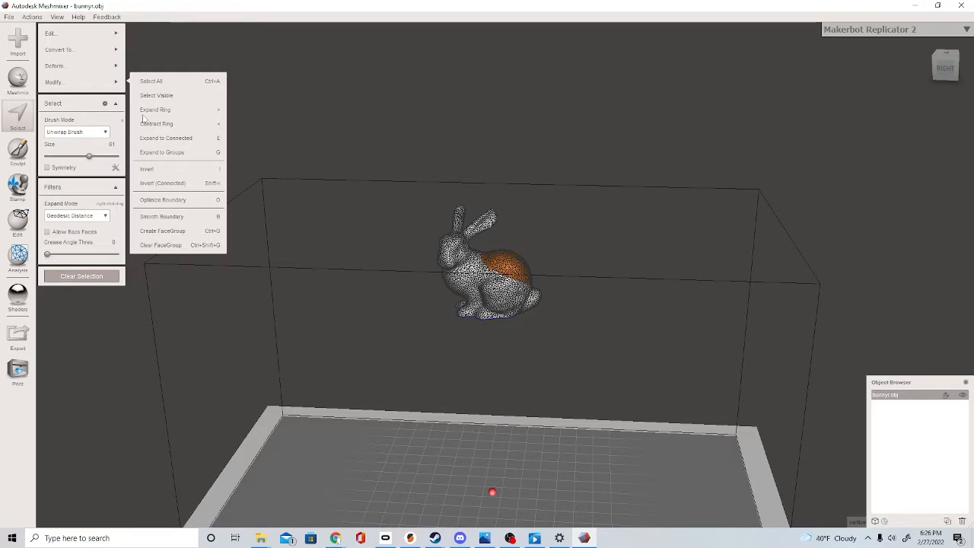
right_click_drag(378, 233, 272, 259)
scroll(403, 266, "up", 6)
key("Escape")
scroll(436, 296, "up", 4)
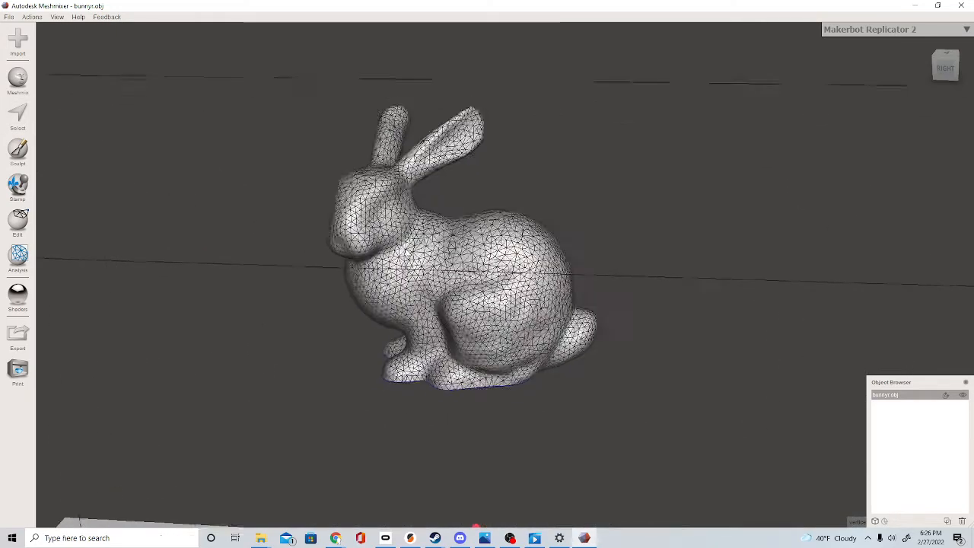
- Set up sculpting with the AdaptiveReduce brush at strength 100 and size 100
left_click(19, 149)
mouse_move(69, 61)
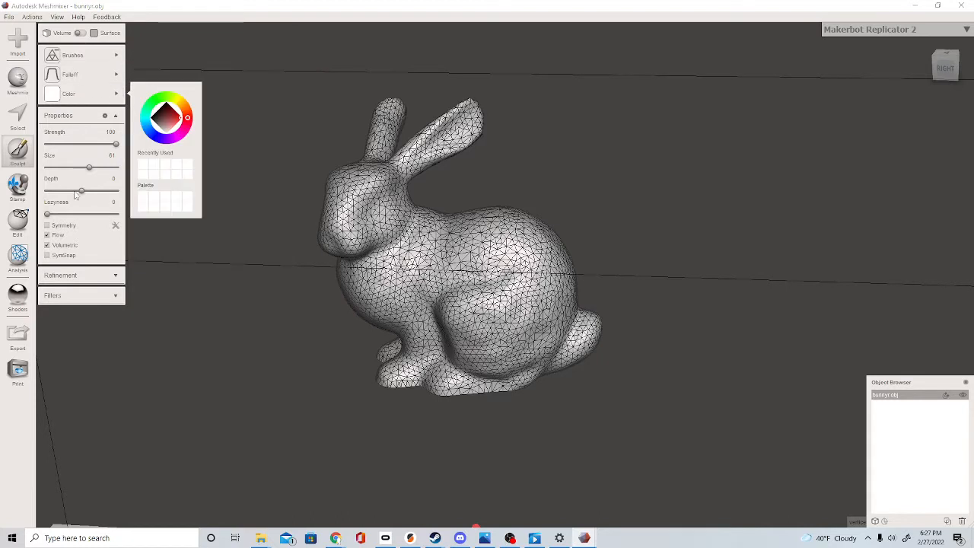
mouse_move(92, 77)
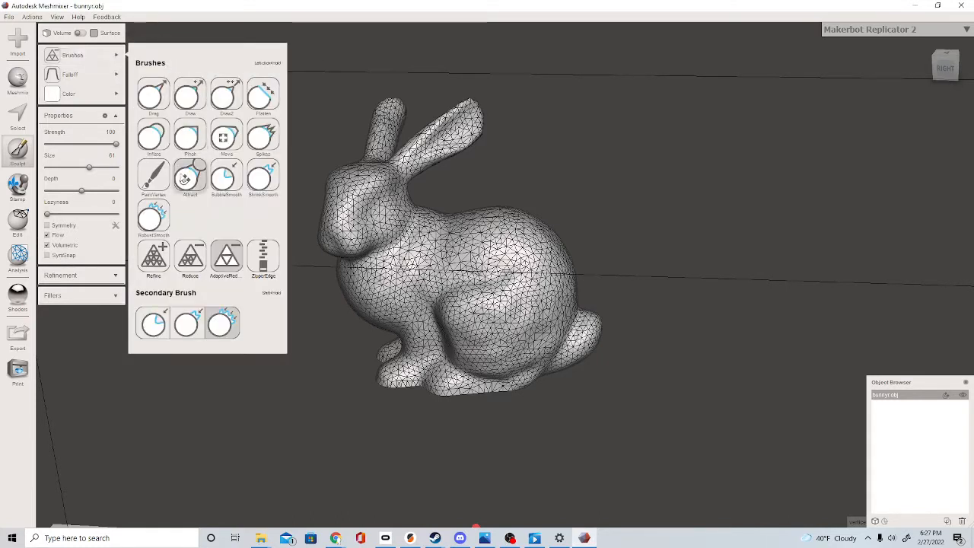
left_click(232, 262)
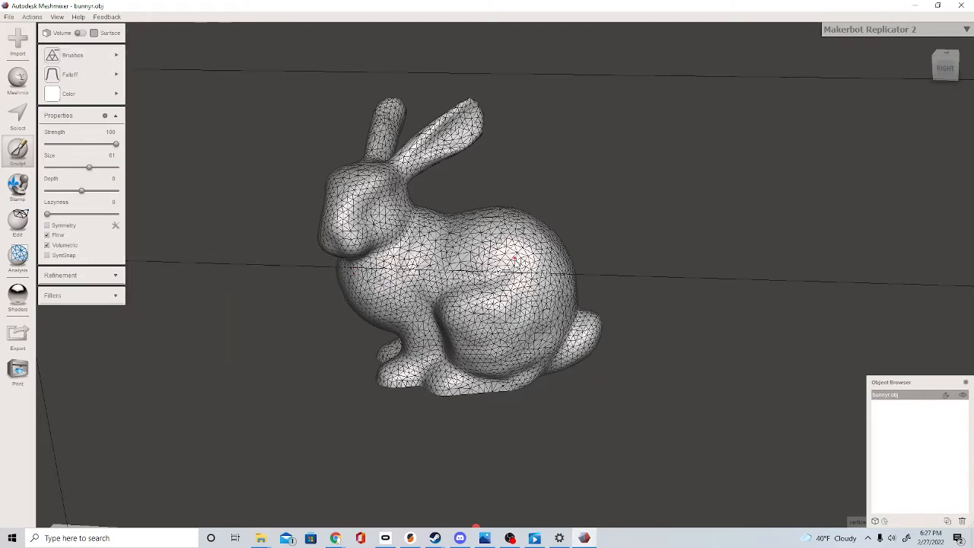
mouse_move(183, 171)
right_mouse_down()
mouse_move(238, 219)
mouse_move(202, 222)
right_mouse_up()
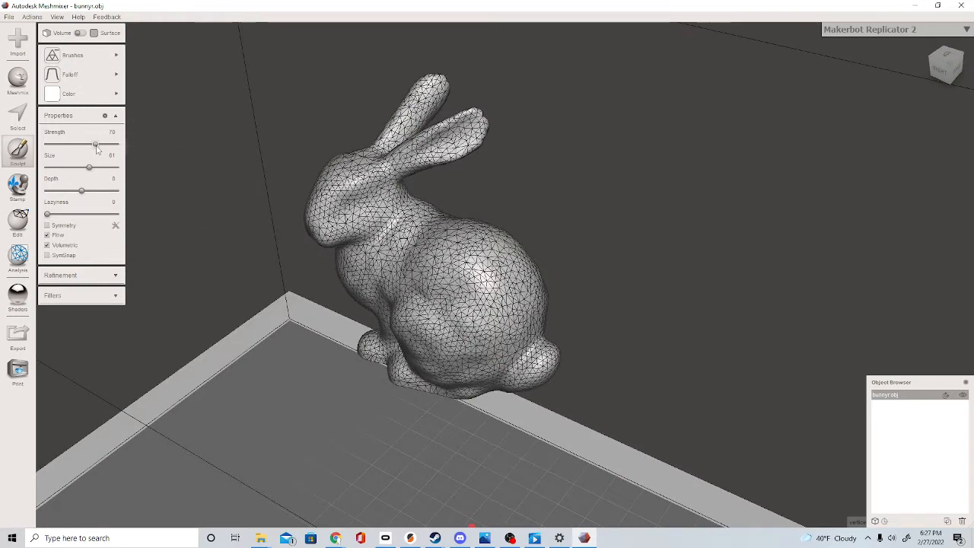
left_click_drag(93, 167, 156, 171)
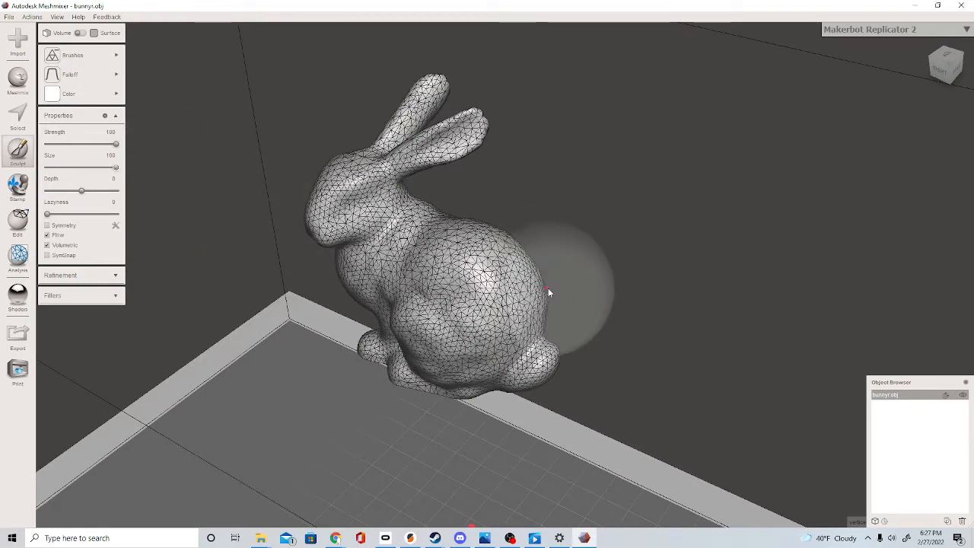
- Brush over the bunny's upper back and the base of its neck to reduce the mesh there to large triangles
left_click(479, 280)
mouse_move(489, 270)
right_mouse_down()
mouse_move(431, 248)
mouse_move(442, 254)
mouse_move(319, 279)
right_mouse_up()
scroll(455, 250, "up", 2)
scroll(453, 247, "up", 2)
left_click(446, 254)
mouse_move(433, 179)
left_mouse_down()
mouse_move(489, 174)
mouse_move(526, 131)
left_mouse_up()
right_click_drag(466, 165, 708, 126)
left_click_drag(441, 257, 417, 280)
right_click_drag(571, 283, 480, 179)
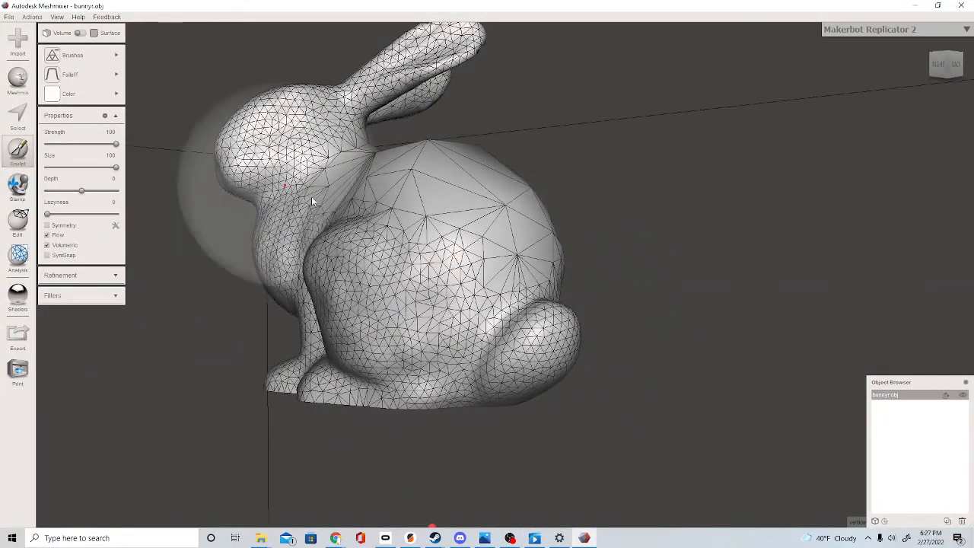
mouse_move(356, 217)
right_mouse_down()
mouse_move(486, 230)
mouse_move(274, 107)
right_mouse_up()
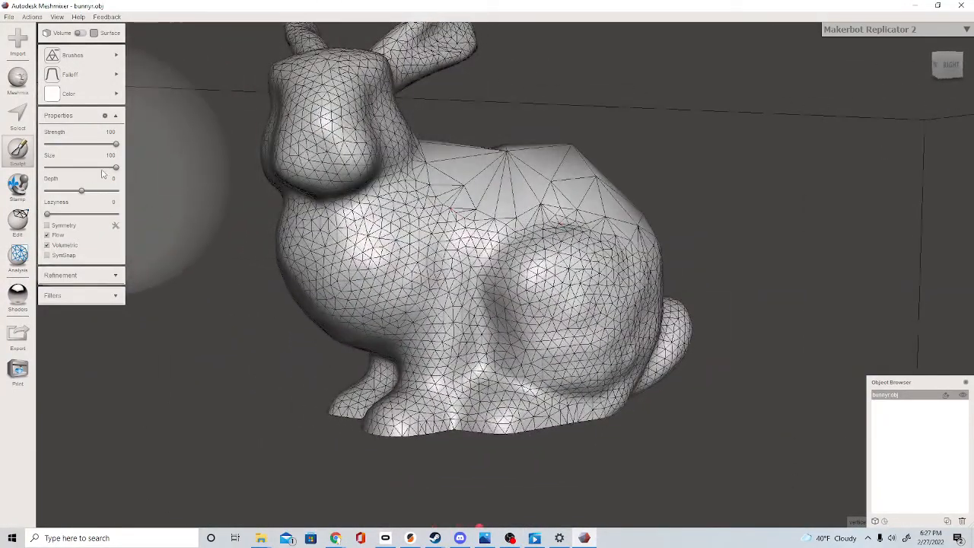
- Set the brush size to 78 and coarsen the mesh on the bunny's chest and one ear, undoing one stroke
left_click_drag(116, 166, 100, 167)
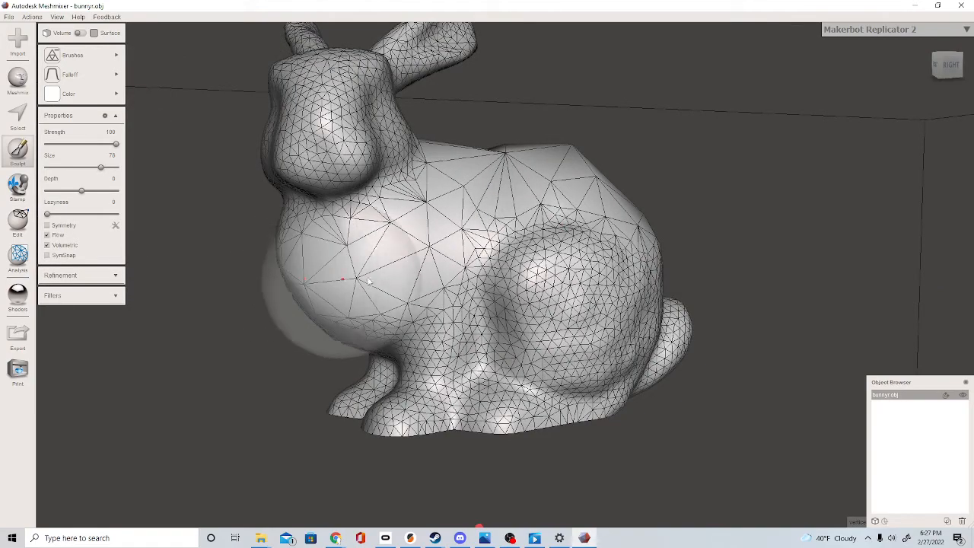
right_click_drag(327, 243, 511, 276)
left_click_drag(647, 282, 525, 254)
right_click_drag(567, 259, 742, 278)
mouse_move(688, 232)
right_mouse_down()
mouse_move(564, 234)
mouse_move(574, 308)
right_mouse_up()
mouse_move(558, 172)
left_mouse_down()
mouse_move(573, 224)
mouse_move(488, 169)
left_mouse_up()
key("ctrl+z")
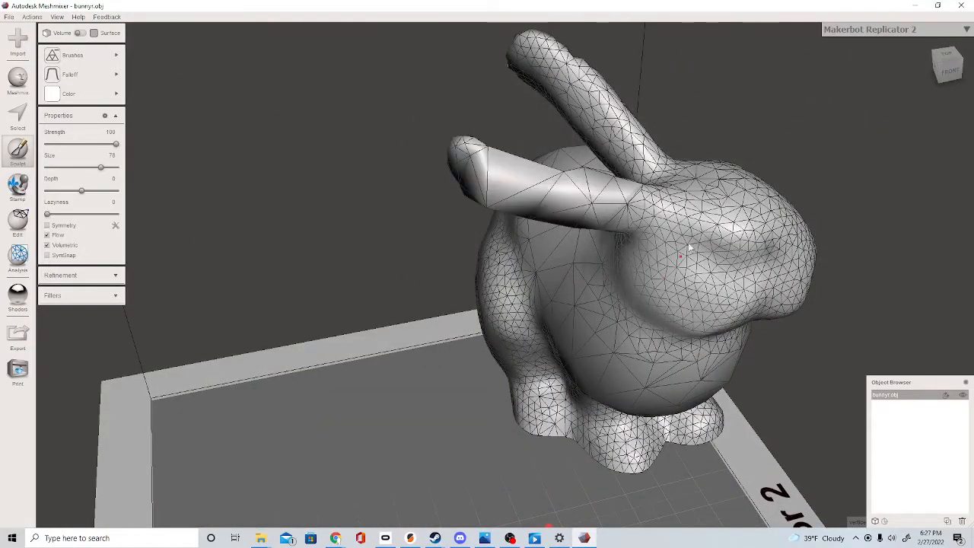
mouse_move(677, 225)
right_mouse_down()
mouse_move(448, 168)
mouse_move(457, 198)
mouse_move(411, 213)
right_mouse_up()
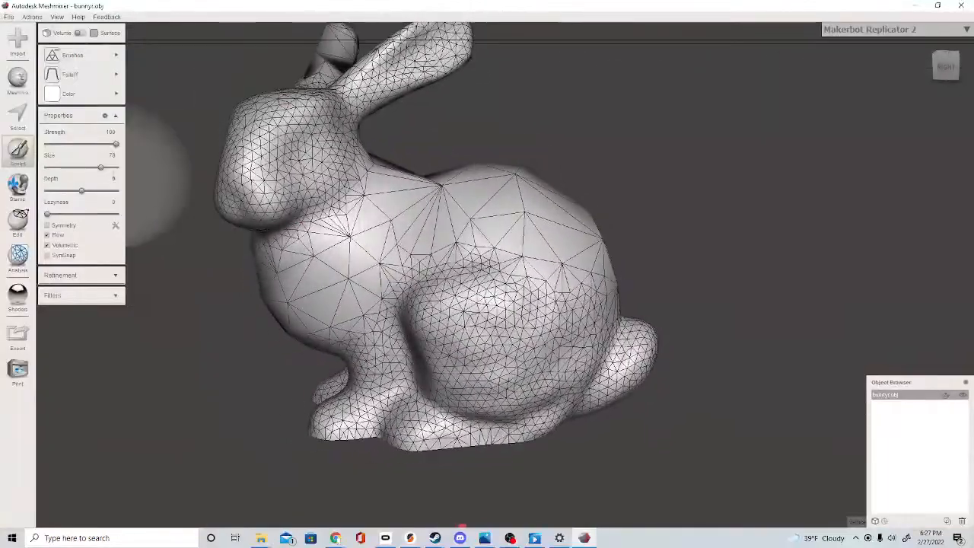
- Coarsen the mesh on the side of the bunny's head with the brush at size 53, and lower the brush size to 40
left_click(86, 167)
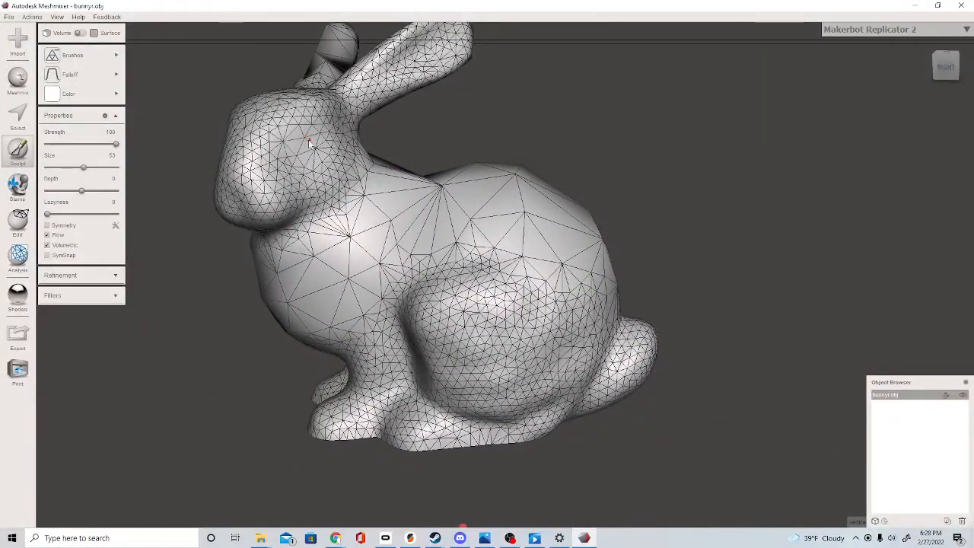
right_click_drag(312, 156, 445, 194)
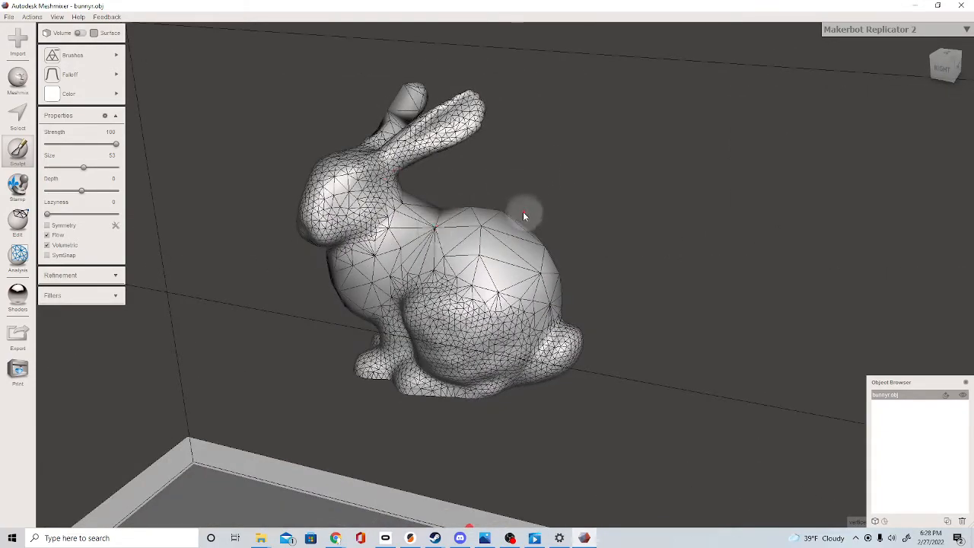
right_click_drag(522, 213, 452, 258)
right_click_drag(452, 278, 466, 276)
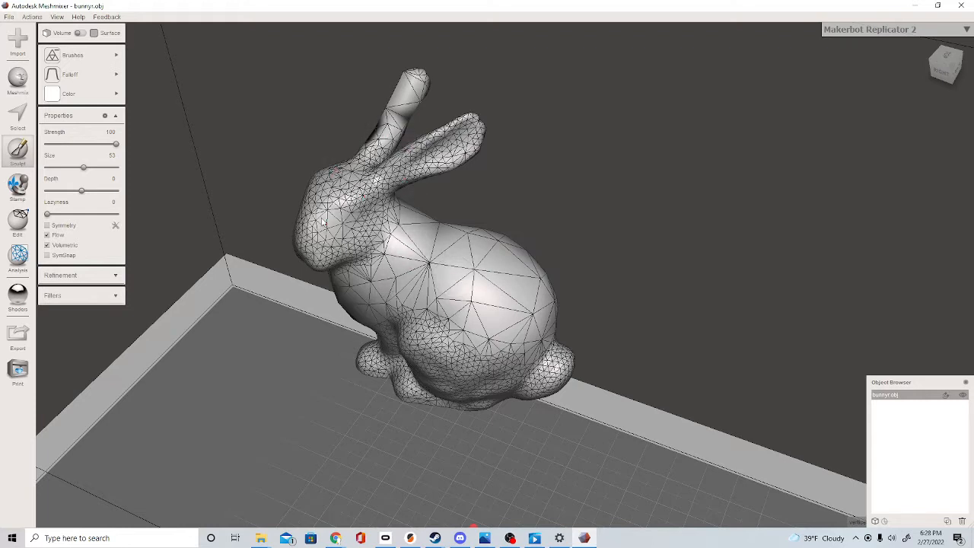
right_click_drag(382, 245, 411, 204)
scroll(350, 206, "up", 3)
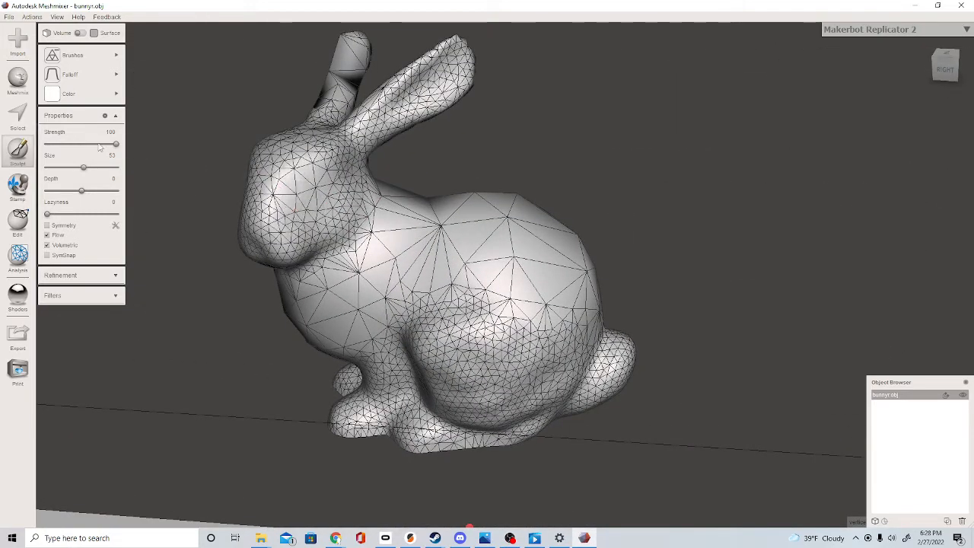
left_click_drag(99, 145, 166, 144)
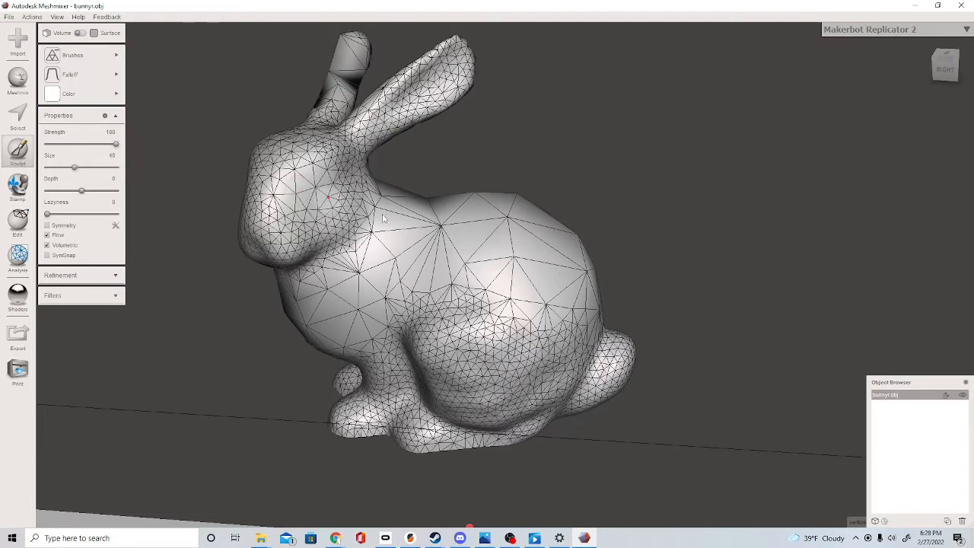
- Set the brush size to 85 and reduce the mesh on the lower part of the bunny's haunch
right_click_drag(503, 362, 461, 290)
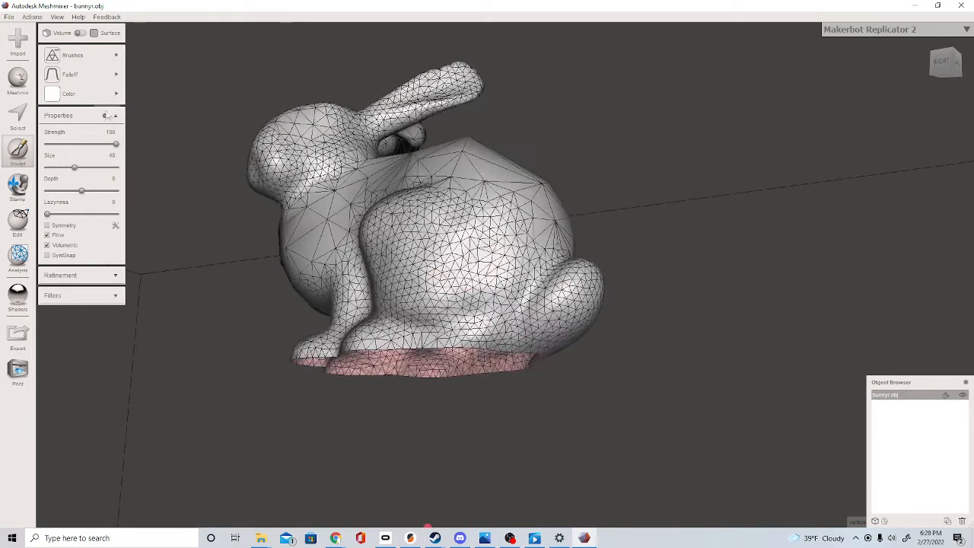
left_click_drag(74, 167, 106, 167)
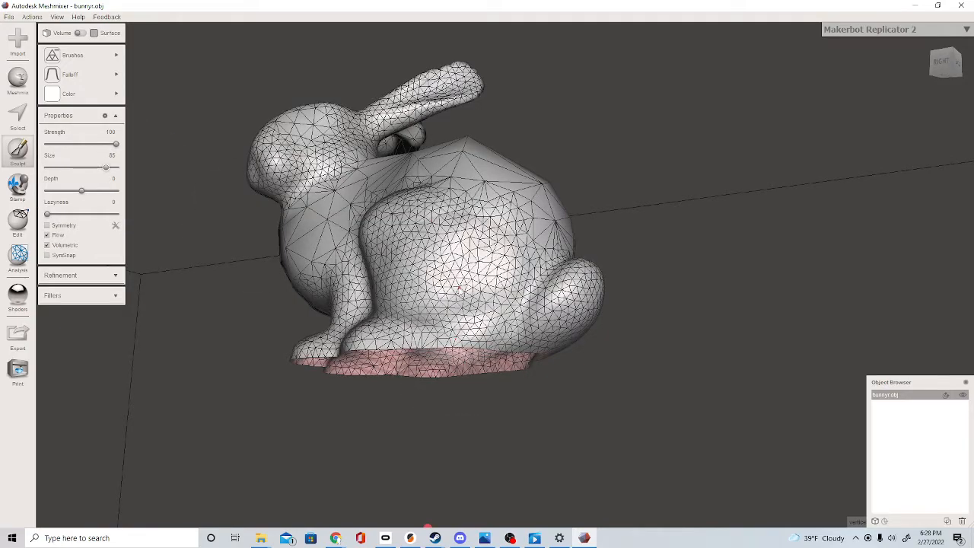
left_click_drag(456, 320, 433, 283)
right_click_drag(453, 266, 328, 304)
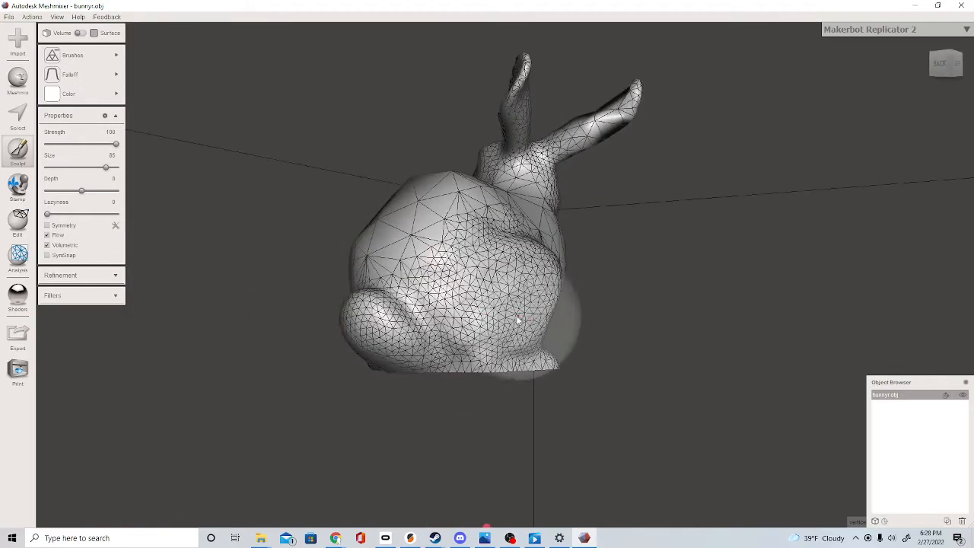
mouse_move(509, 391)
right_mouse_down()
mouse_move(434, 341)
mouse_move(352, 342)
mouse_move(365, 330)
right_mouse_up()
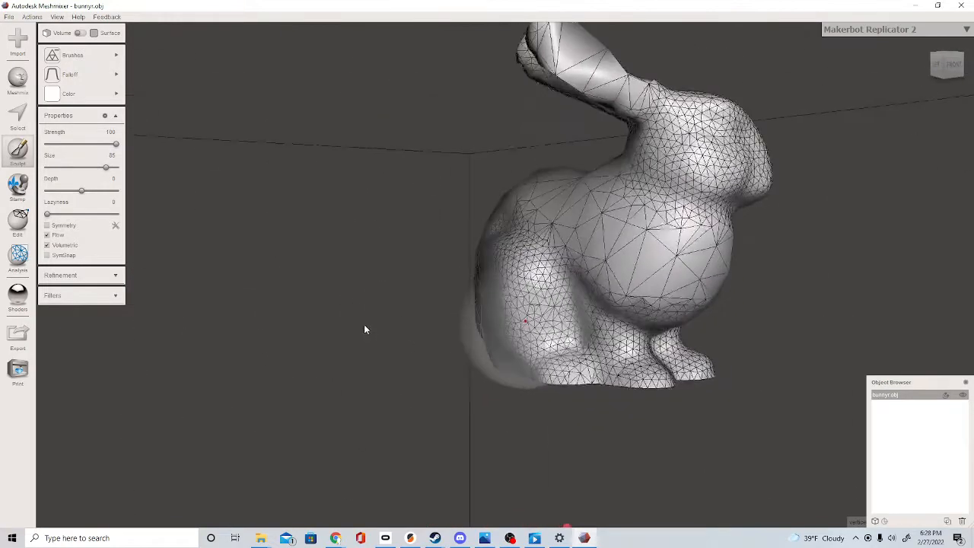
mouse_move(597, 375)
right_mouse_down()
mouse_move(727, 437)
mouse_move(504, 414)
mouse_move(536, 396)
mouse_move(533, 376)
right_mouse_up()
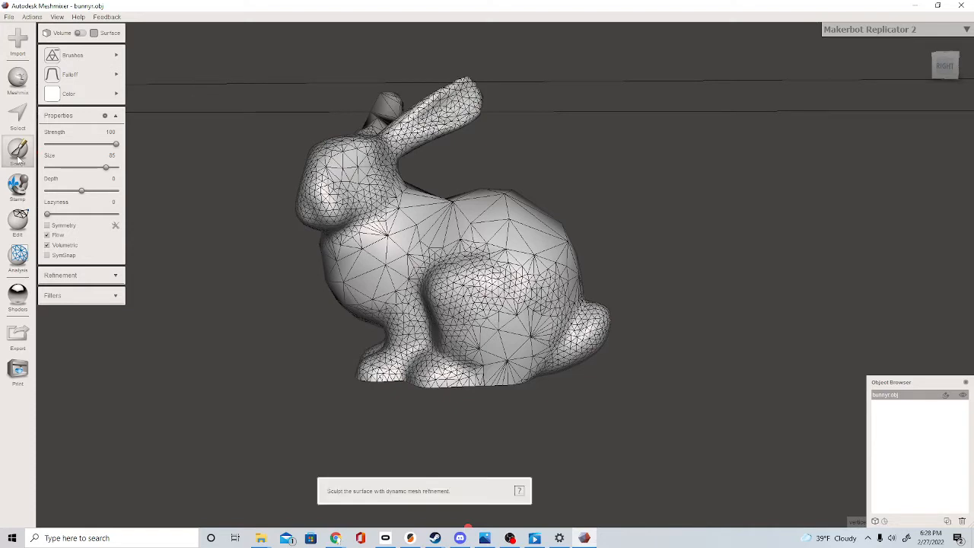
mouse_move(83, 66)
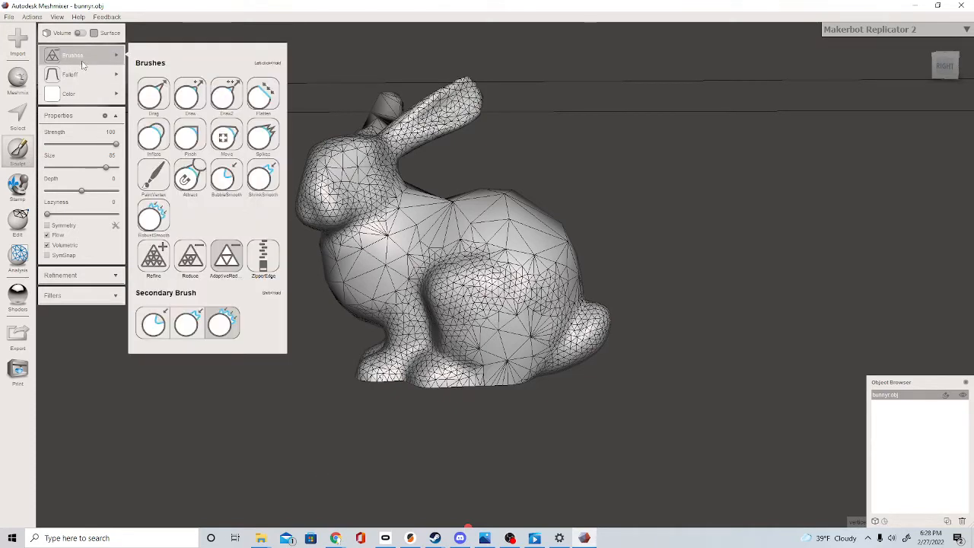
- Stamp a large hexagon onto the bunny's upper back, above the haunch
left_click(19, 188)
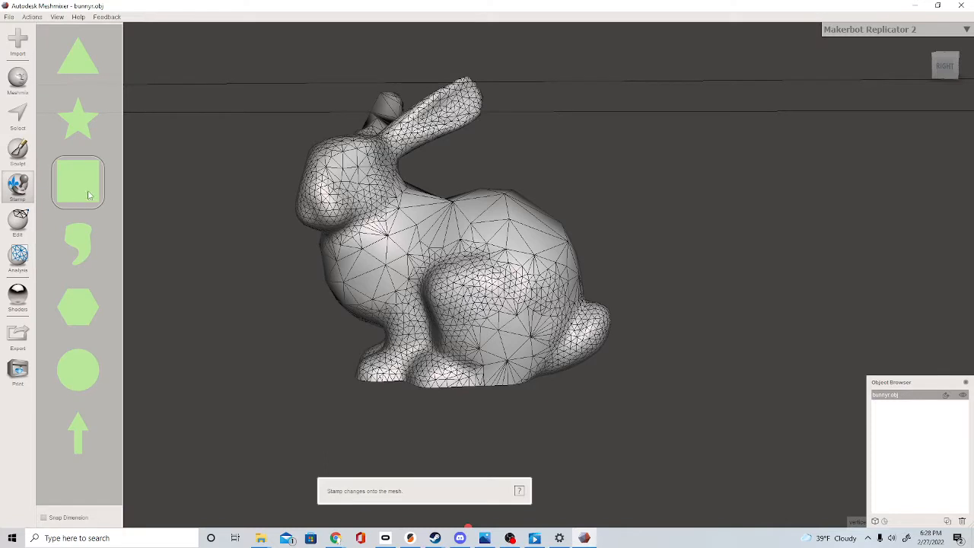
left_click(74, 309)
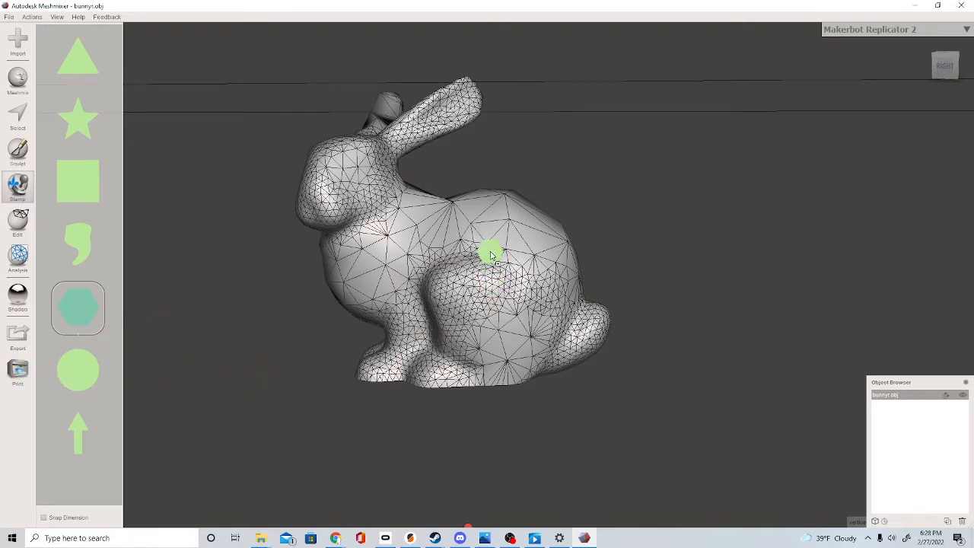
left_click_drag(490, 255, 502, 222)
right_click_drag(362, 237, 717, 272)
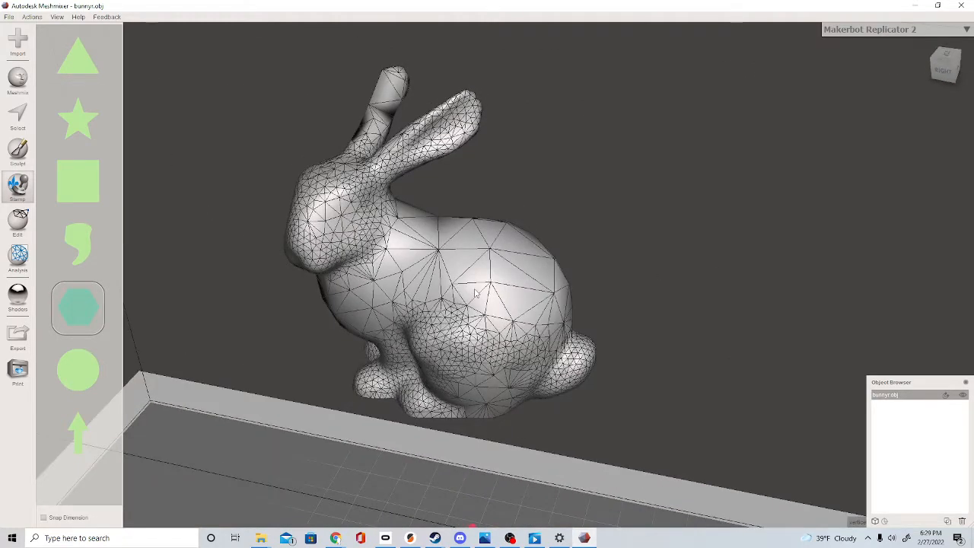
left_click_drag(475, 292, 518, 321)
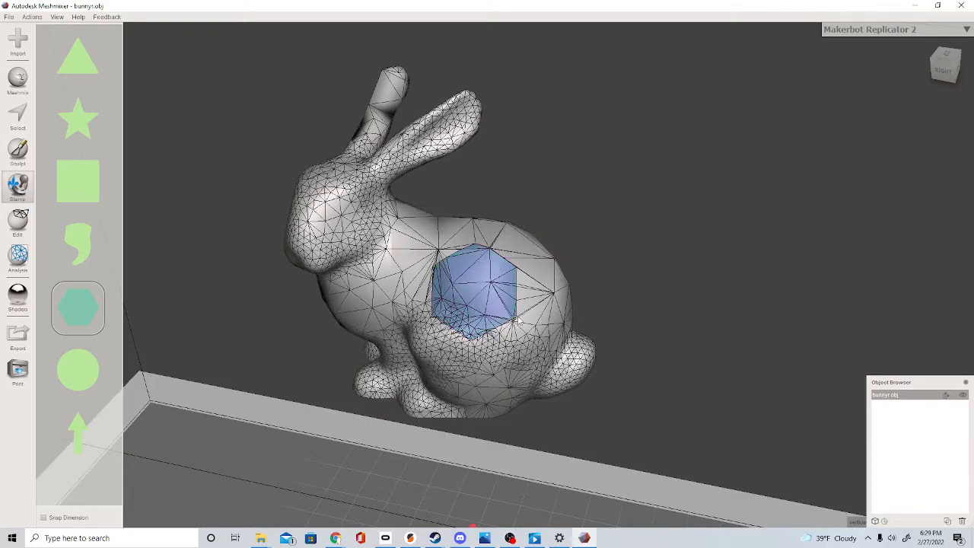
- Select the stamped hexagon's faces and try extruding them outward with an offset of about 11.7 mm
scroll(525, 316, "up", 5)
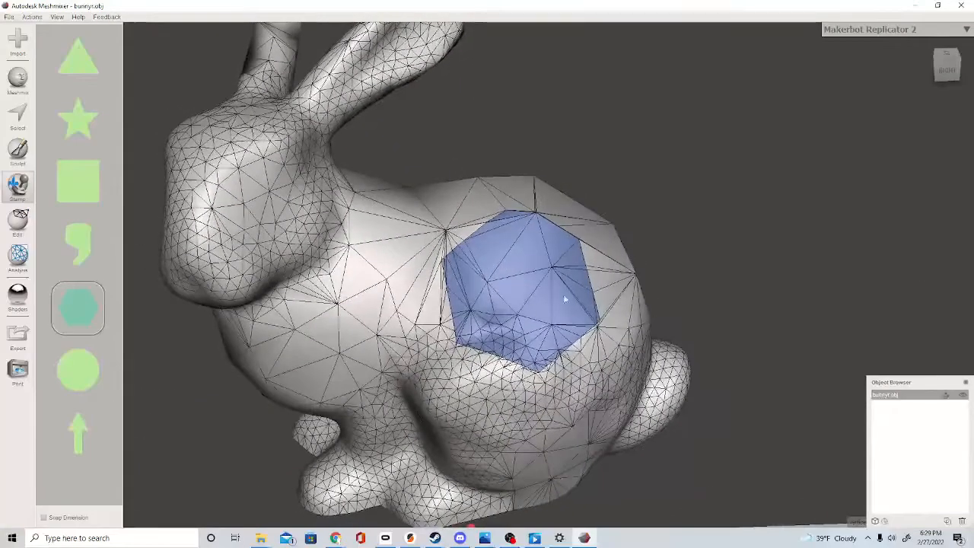
left_click(22, 128)
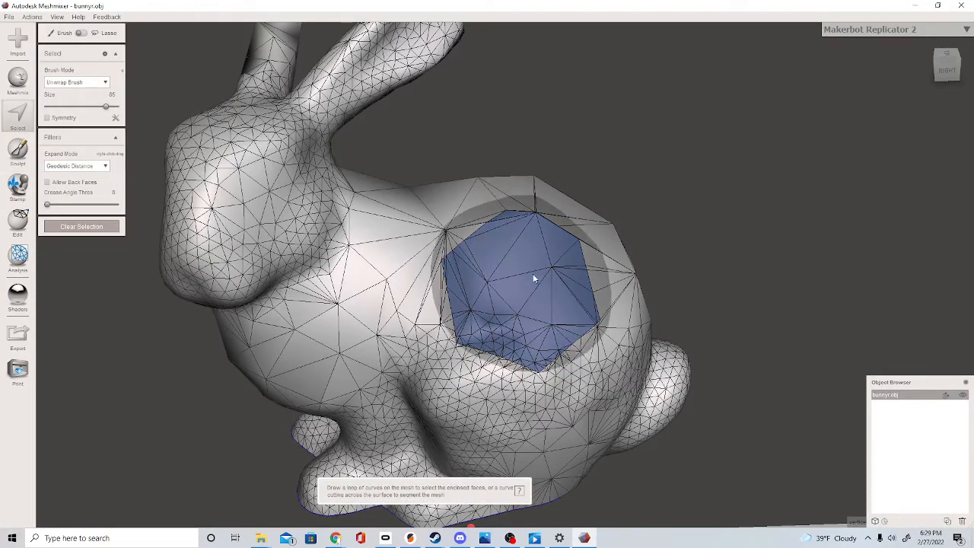
double_click(534, 276)
mouse_move(129, 33)
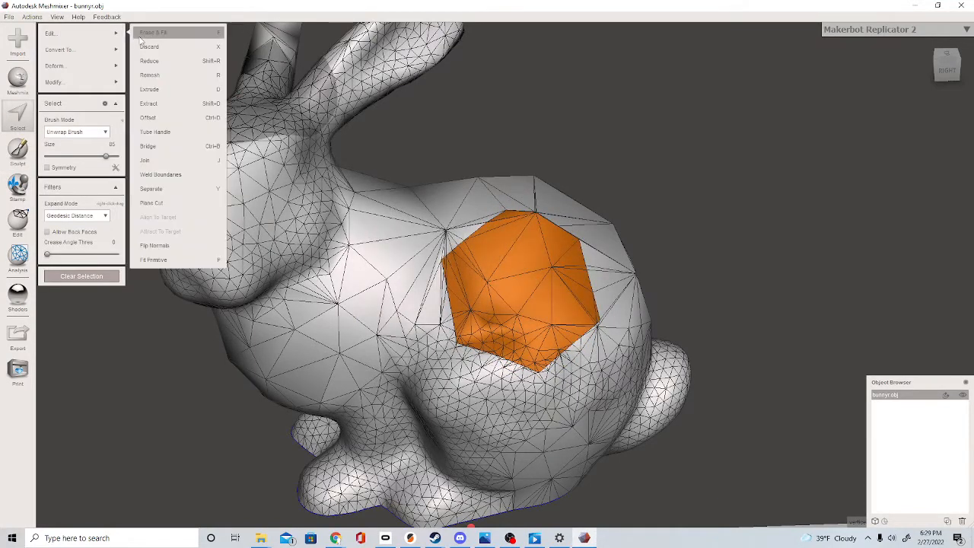
left_click(162, 88)
right_click_drag(496, 224, 312, 123)
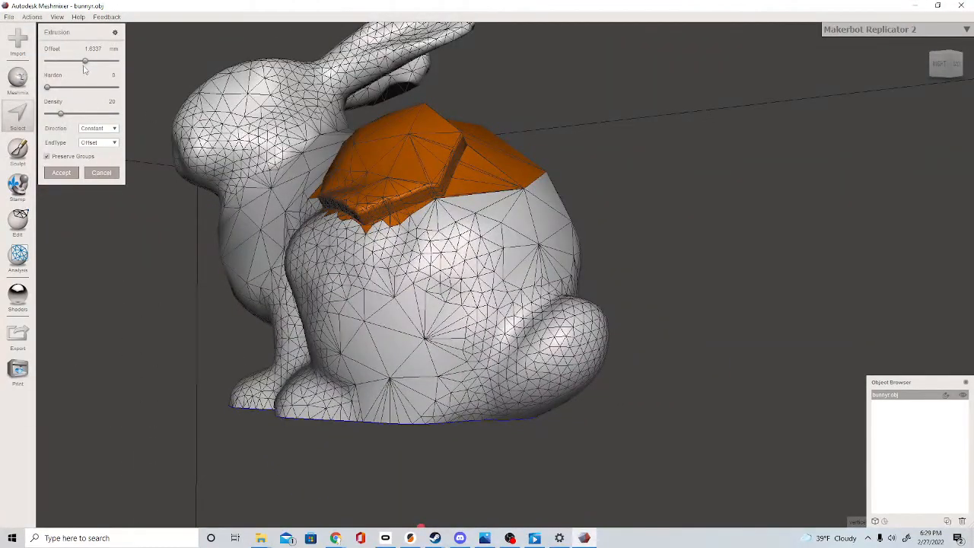
left_click_drag(85, 61, 108, 63)
right_click_drag(548, 203, 608, 247)
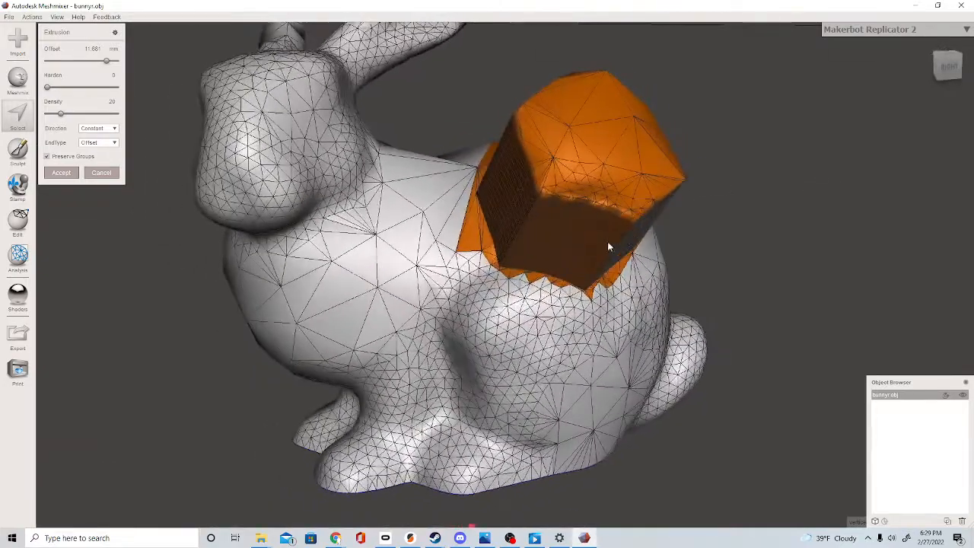
key("Escape")
scroll(560, 258, "down", 4)
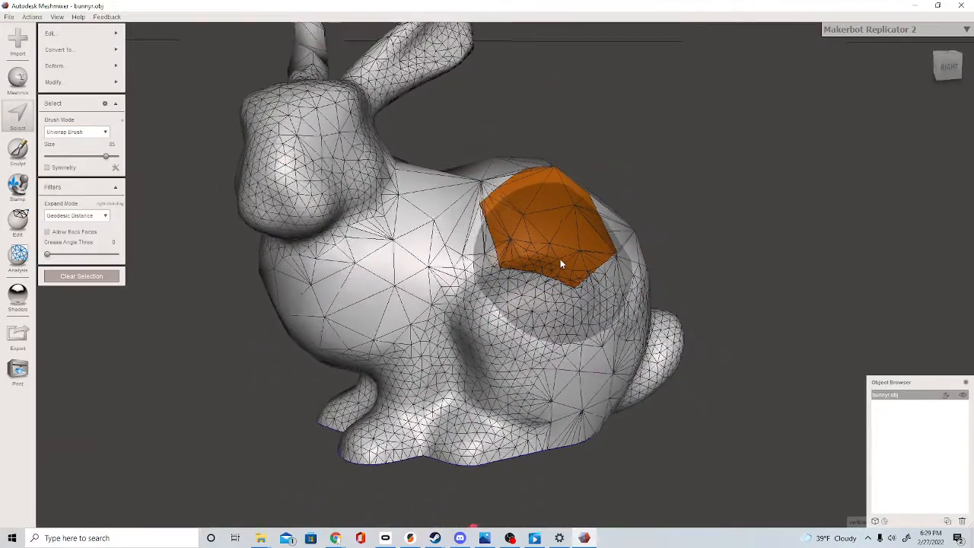
- Clear the hexagon selection and undo the changes back to the bunny without the stamp
left_click_drag(675, 204, 710, 220)
key("Escape")
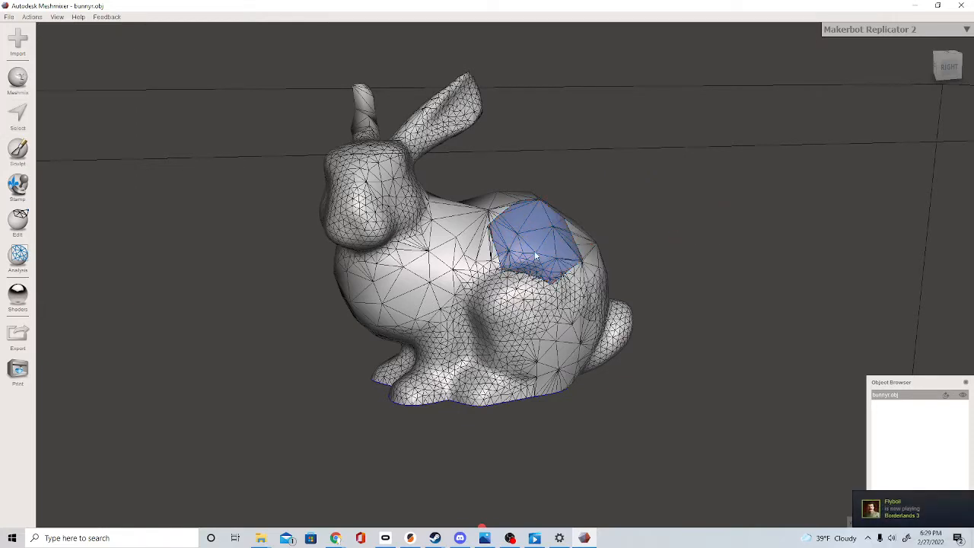
key("ctrl+z")
key("ctrl+z")
key("ctrl+z")
key("ctrl+z")
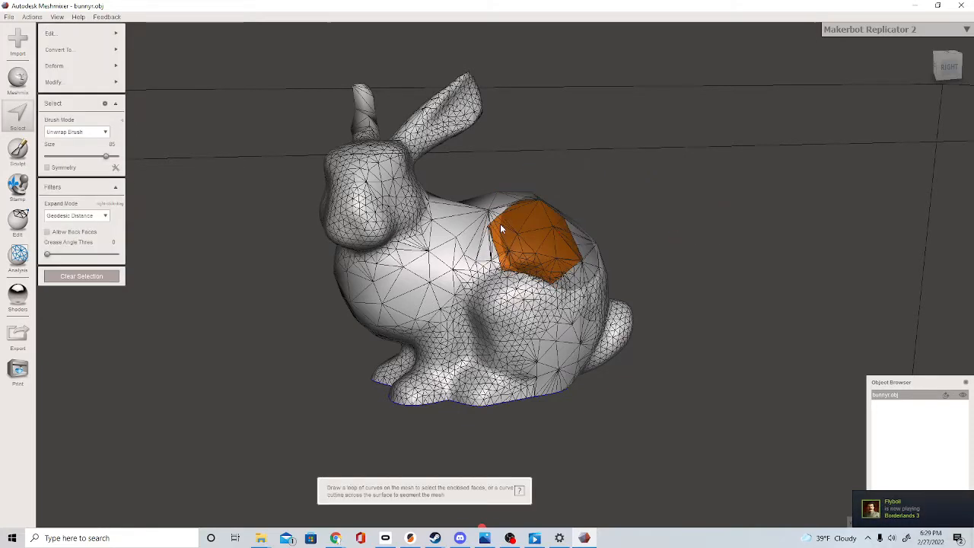
key("ctrl+z")
key("ctrl+z")
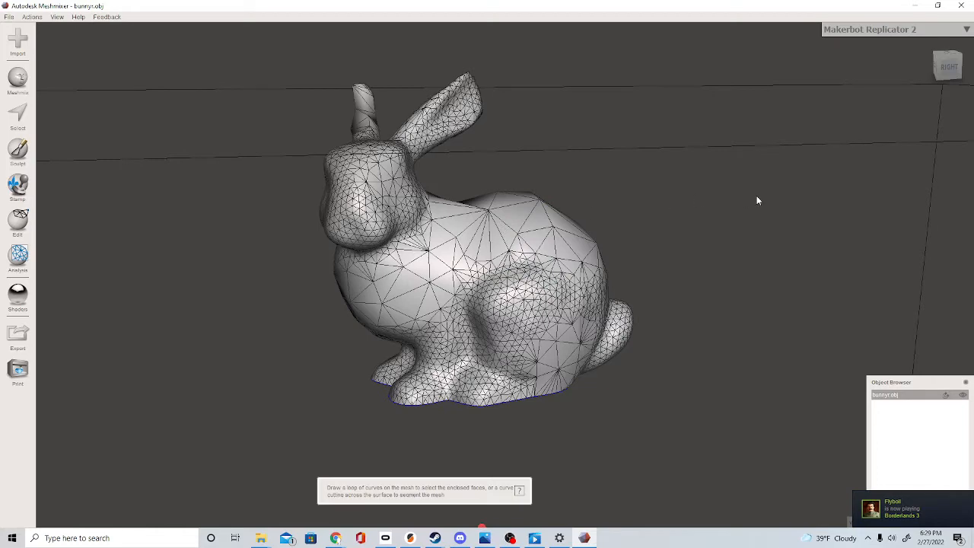
right_click_drag(756, 200, 648, 206)
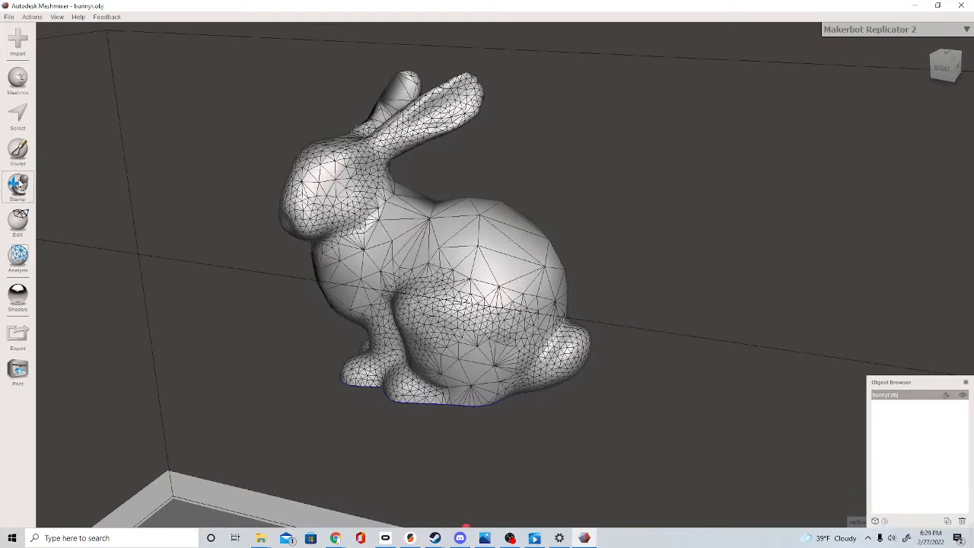
- Transform the bunny by moving it down about 5.5 mm and scaling it uniformly to a Size X of 100 mm
left_click(22, 199)
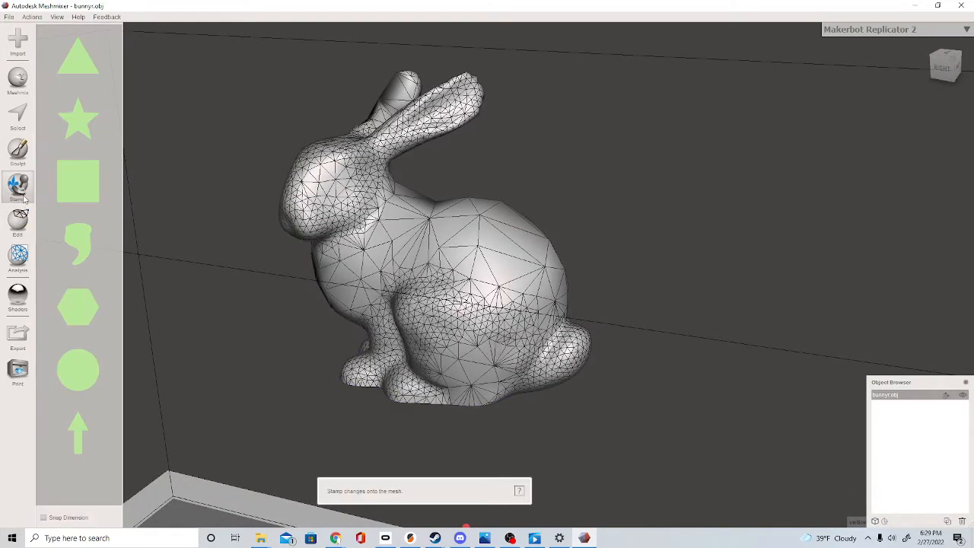
left_click(19, 226)
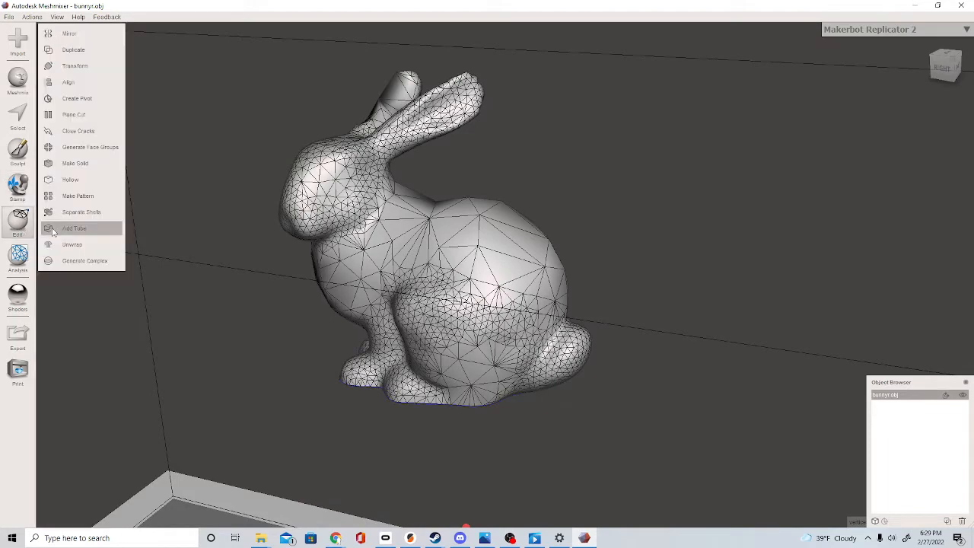
right_click_drag(283, 310, 335, 300)
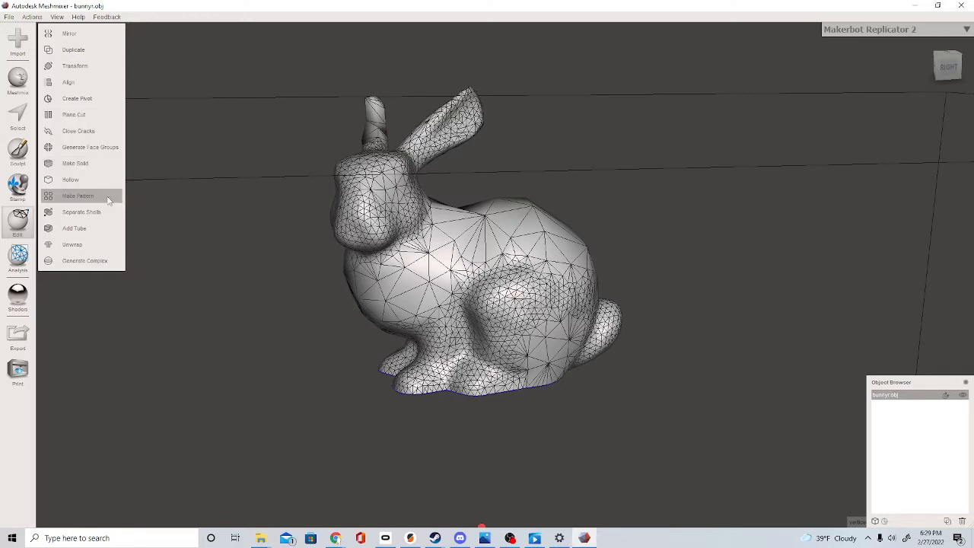
left_click(76, 66)
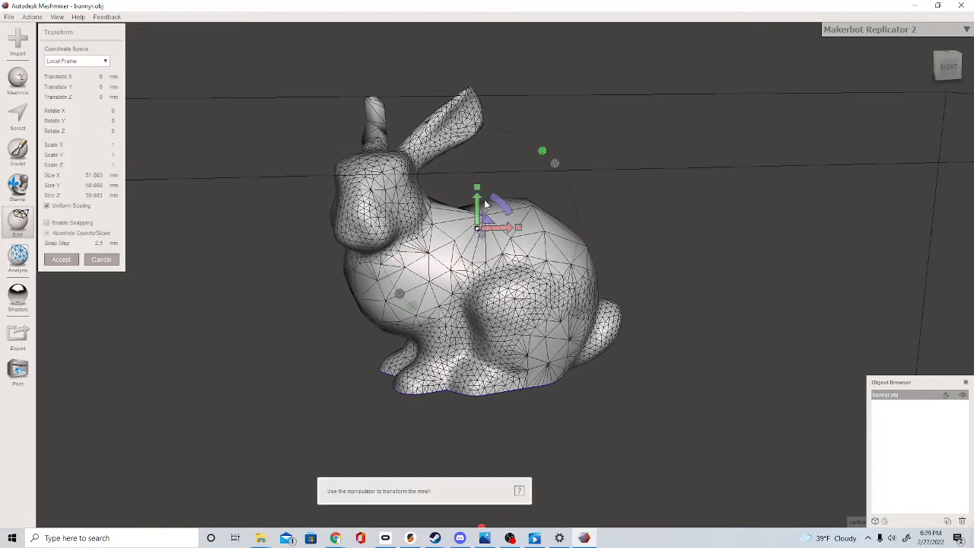
left_click_drag(477, 200, 477, 230)
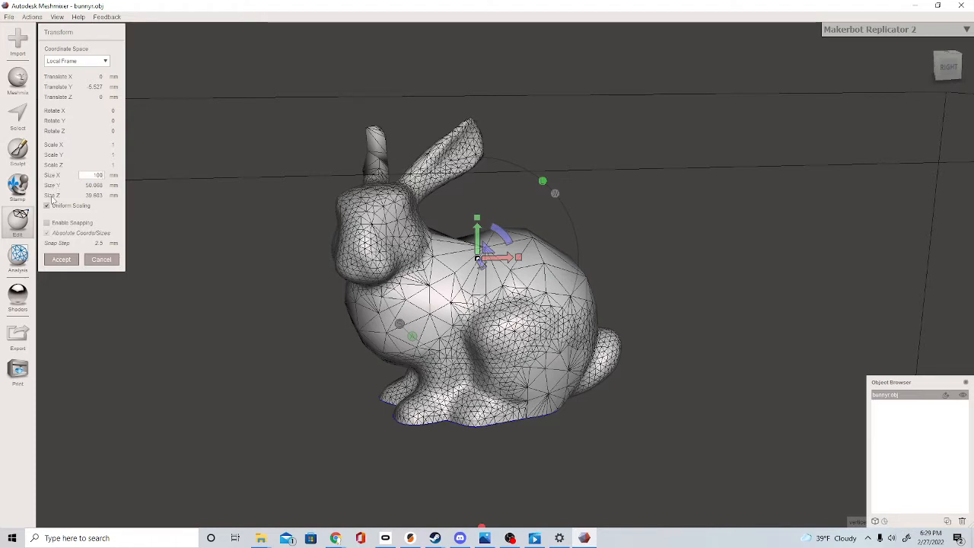
key("Return")
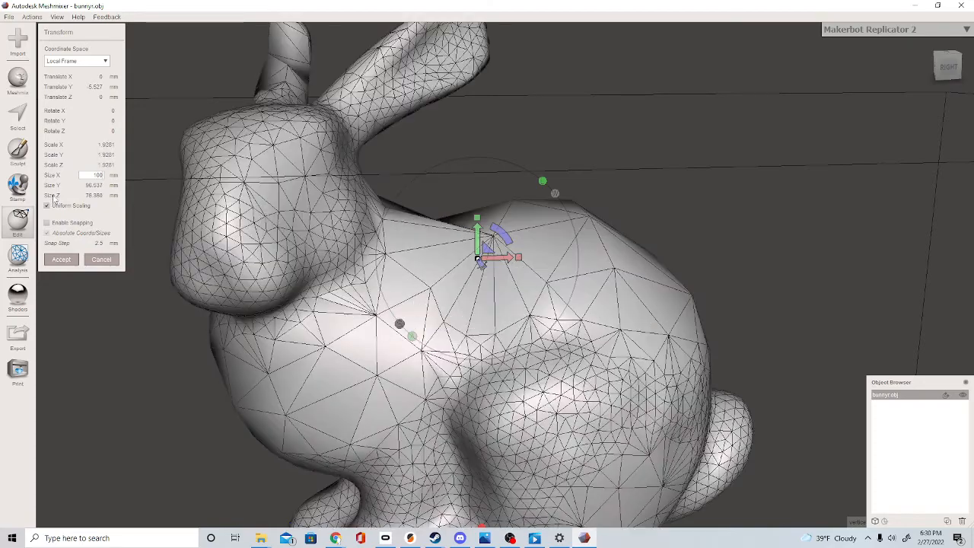
- Stretch only the bunny's length along X to about 152 mm and accept the transform
scroll(464, 314, "down", 3)
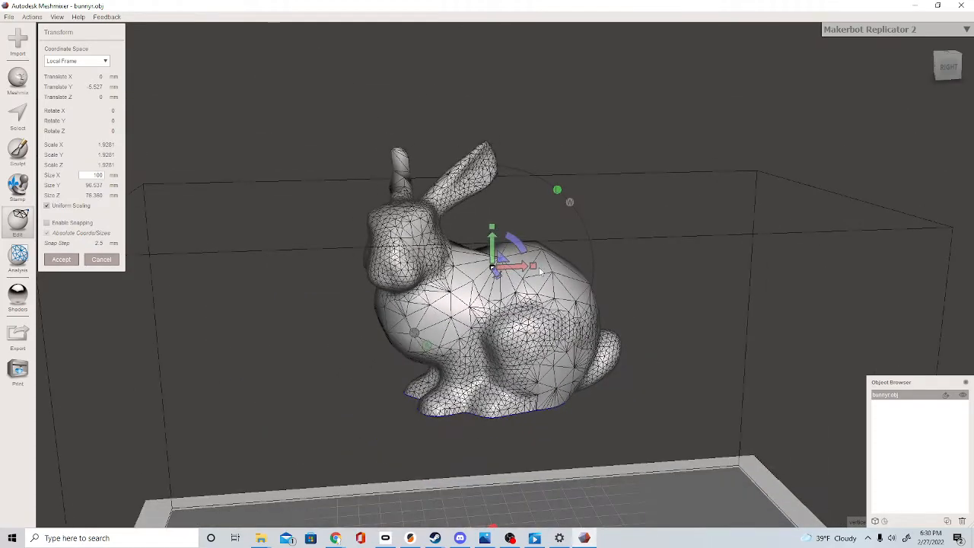
left_click_drag(532, 267, 502, 304)
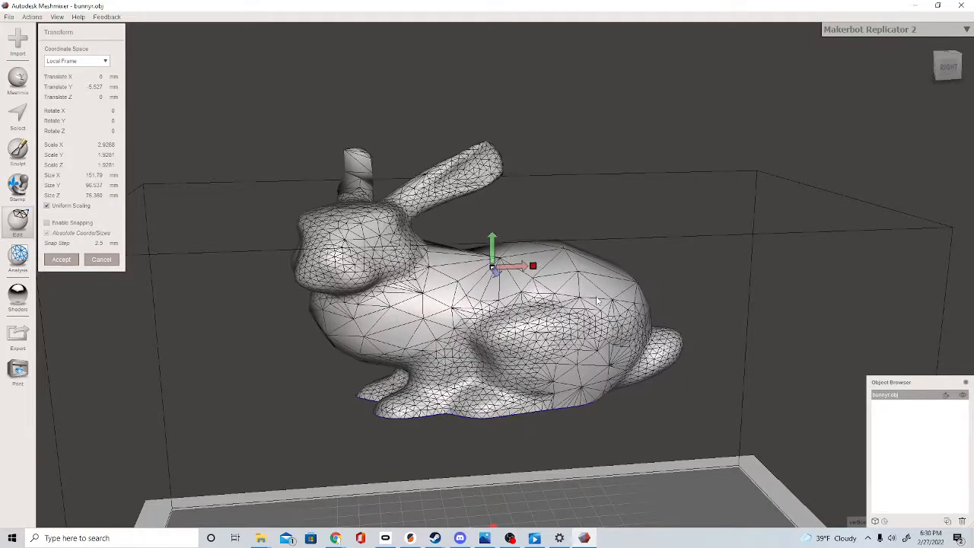
left_click(61, 260)
- Inspect the bunny's open underside, run Make Solid on it and set the solid type to Accurate
right_click_drag(401, 304, 620, 312)
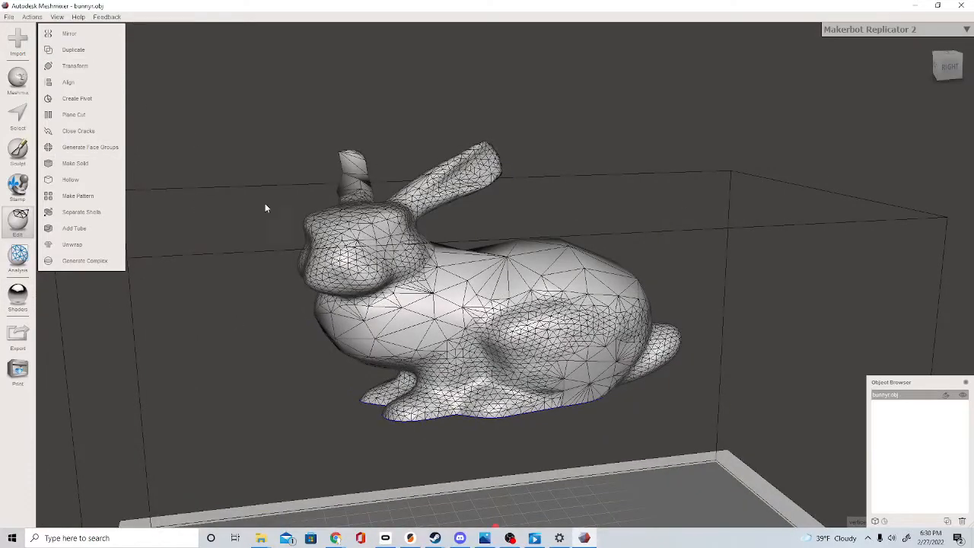
right_click_drag(266, 206, 198, 131)
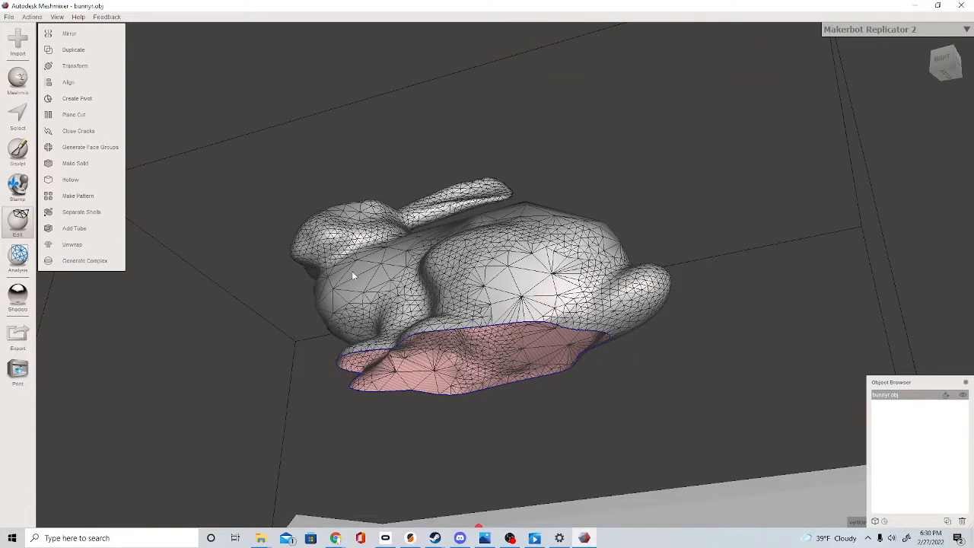
right_click_drag(370, 273, 407, 286)
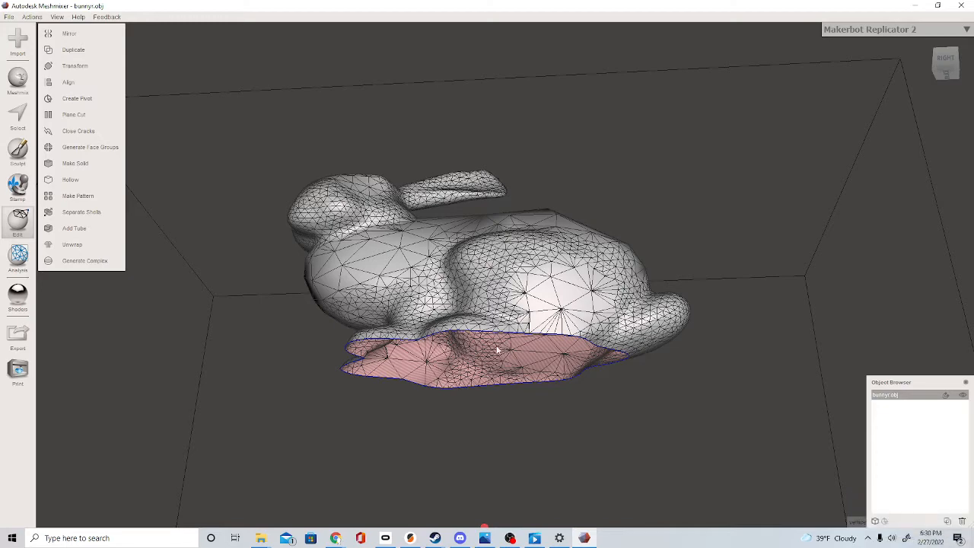
right_click_drag(620, 401, 512, 420)
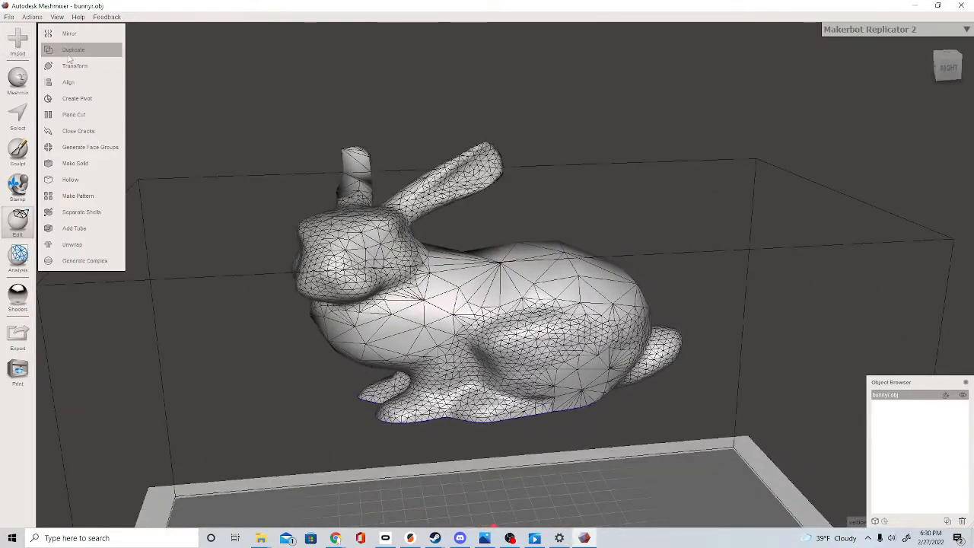
left_click(79, 164)
right_click_drag(530, 311, 556, 364)
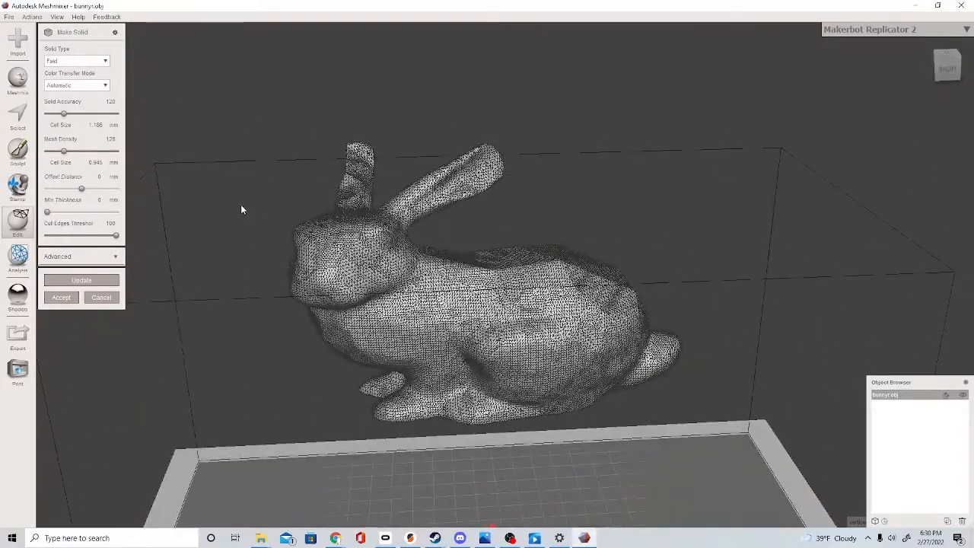
left_click(88, 62)
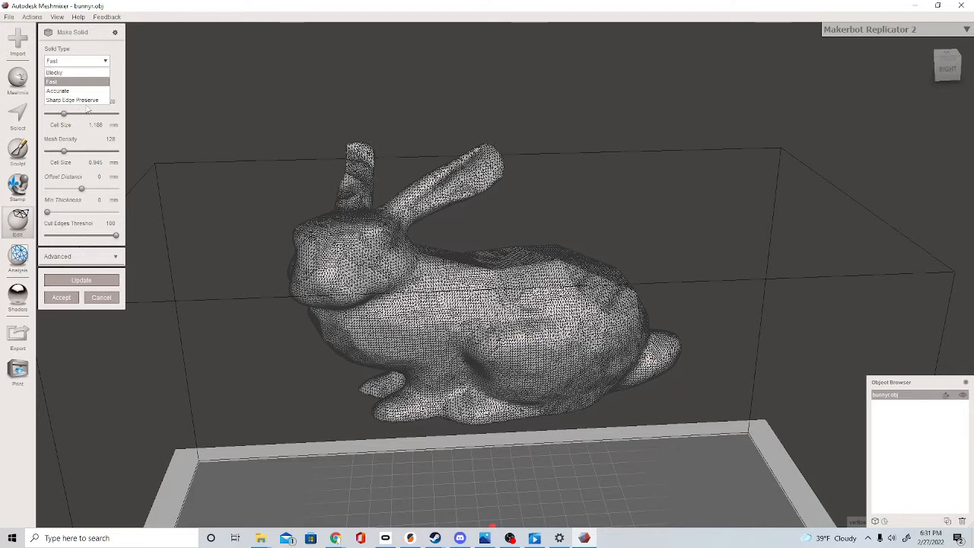
left_click(94, 92)
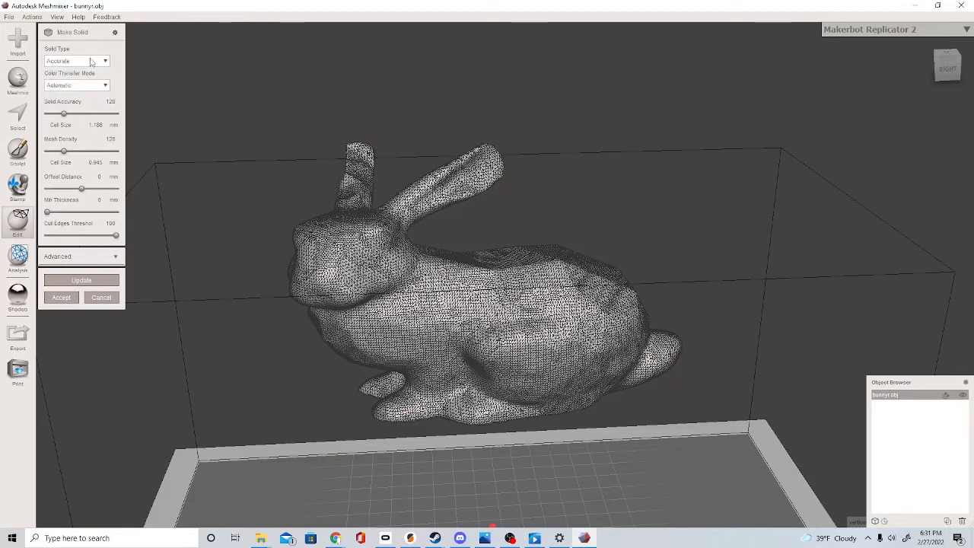
left_click(87, 62)
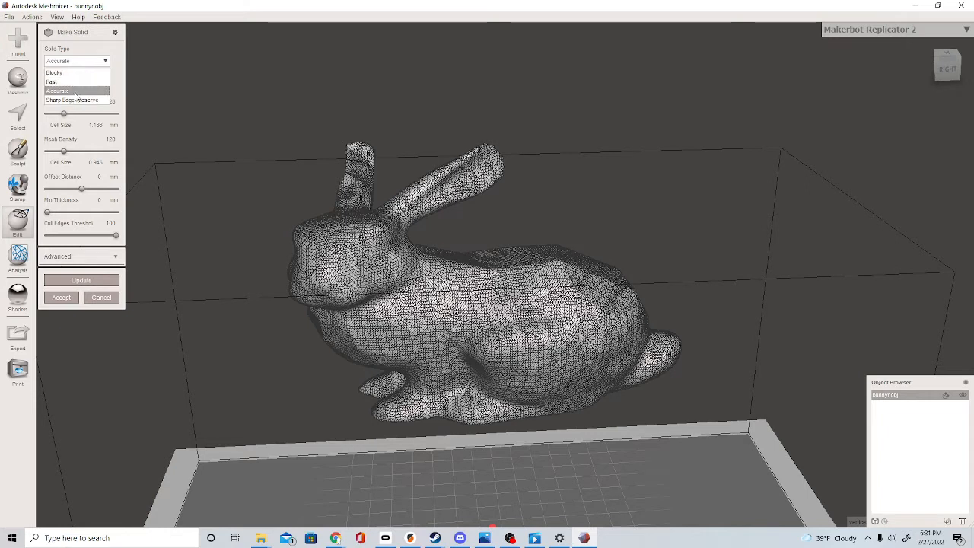
left_click(117, 89)
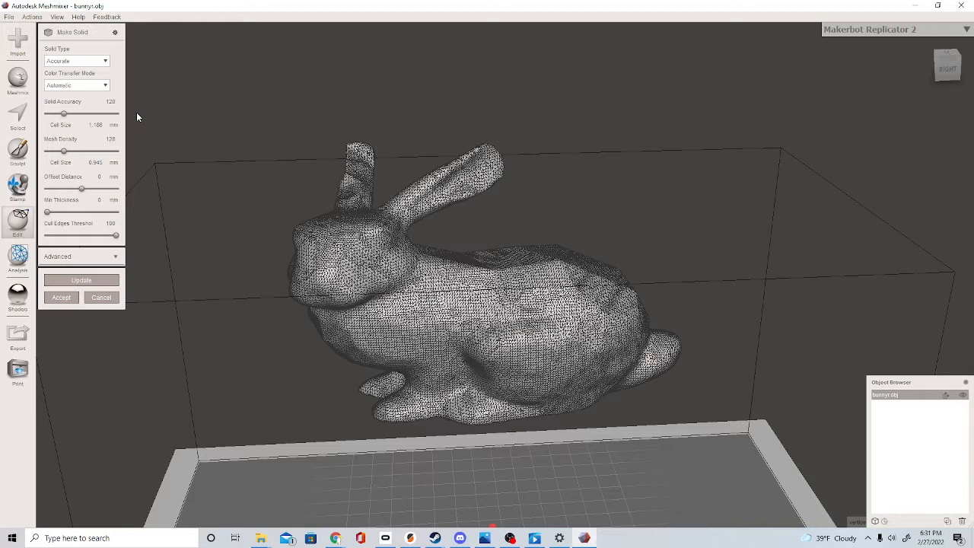
- Set the solid accuracy to 512 and the mesh density to 165, update the solid and inspect its mesh
left_click_drag(65, 113, 129, 111)
left_click(68, 153)
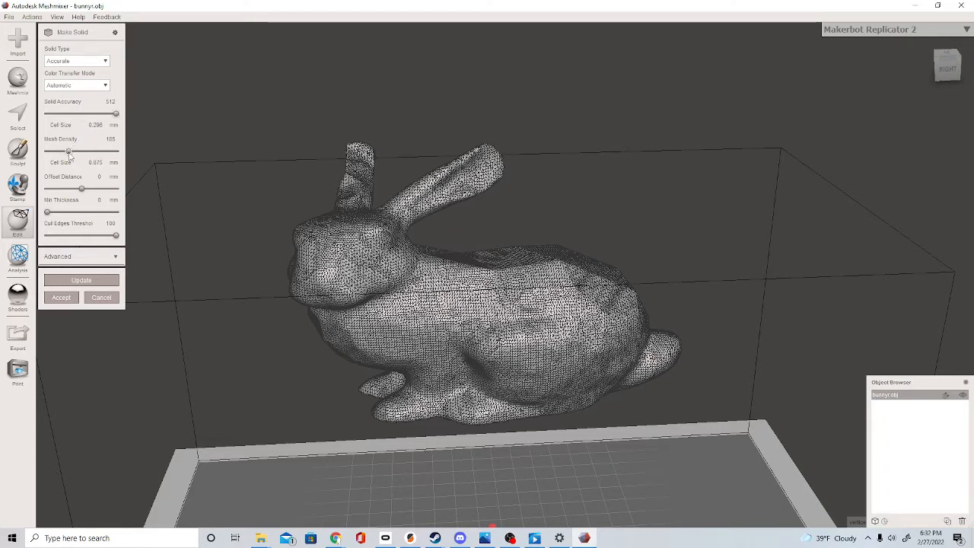
left_click(83, 281)
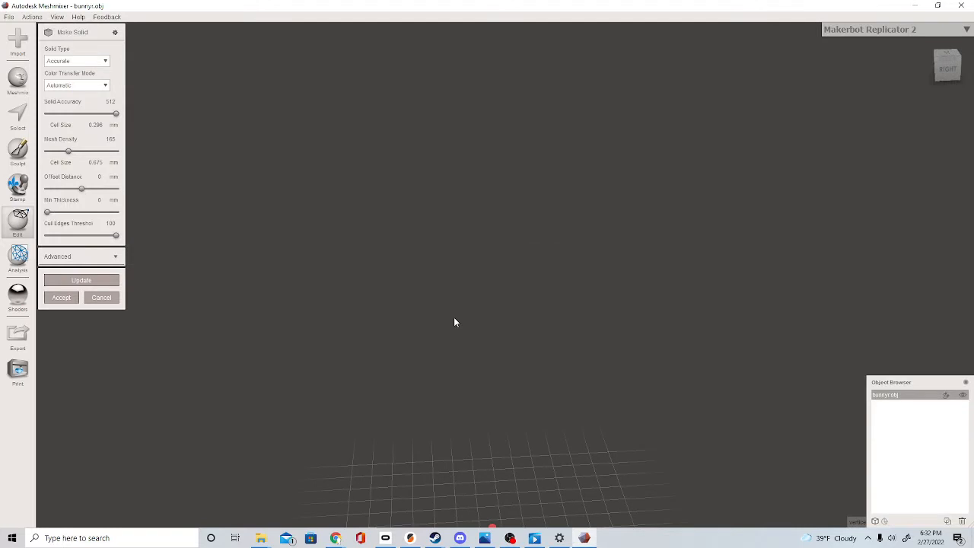
scroll(453, 322, "down", 1)
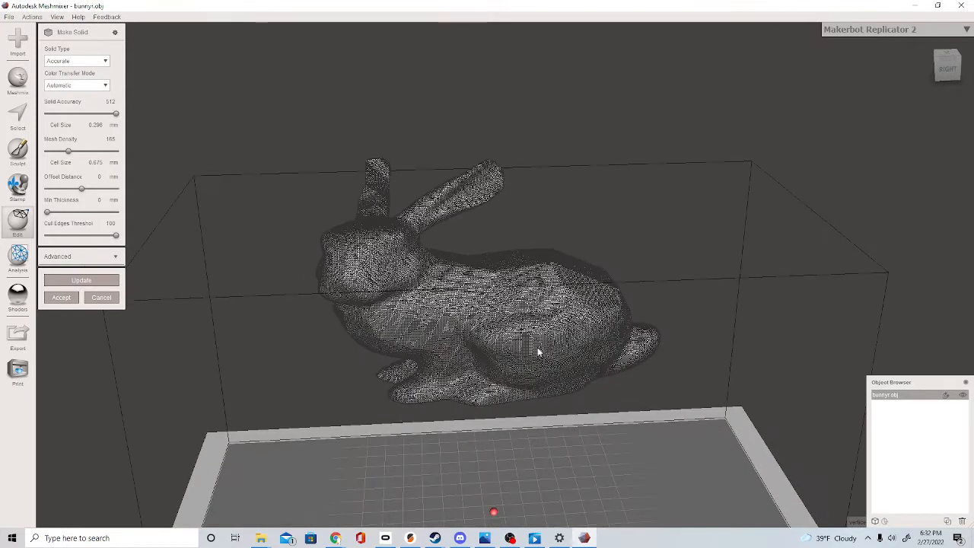
right_click_drag(537, 349, 494, 351)
scroll(413, 322, "up", 4)
right_click_drag(450, 284, 409, 307)
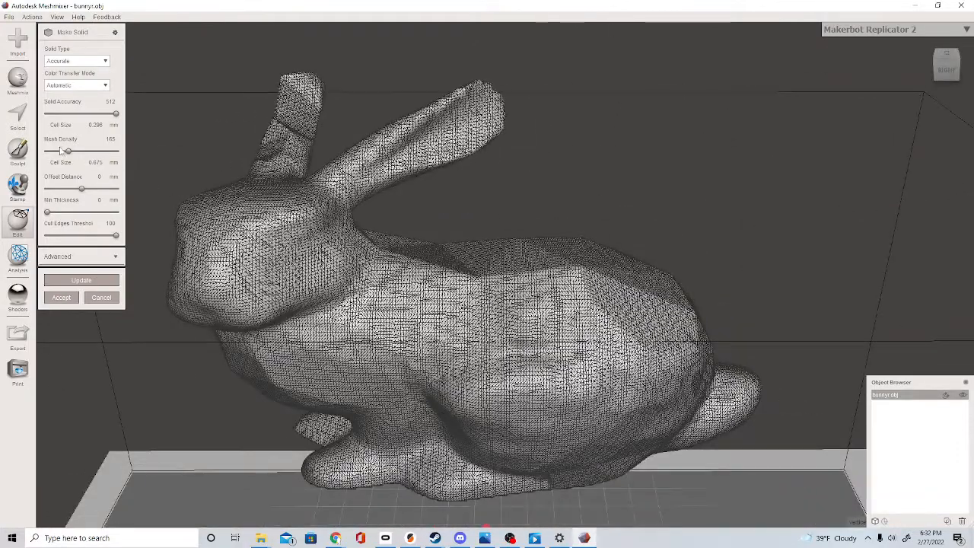
- Try the solid with the mesh density lowered to 8, and cancel Make Solid
left_click_drag(61, 150, 38, 154)
left_click(106, 279)
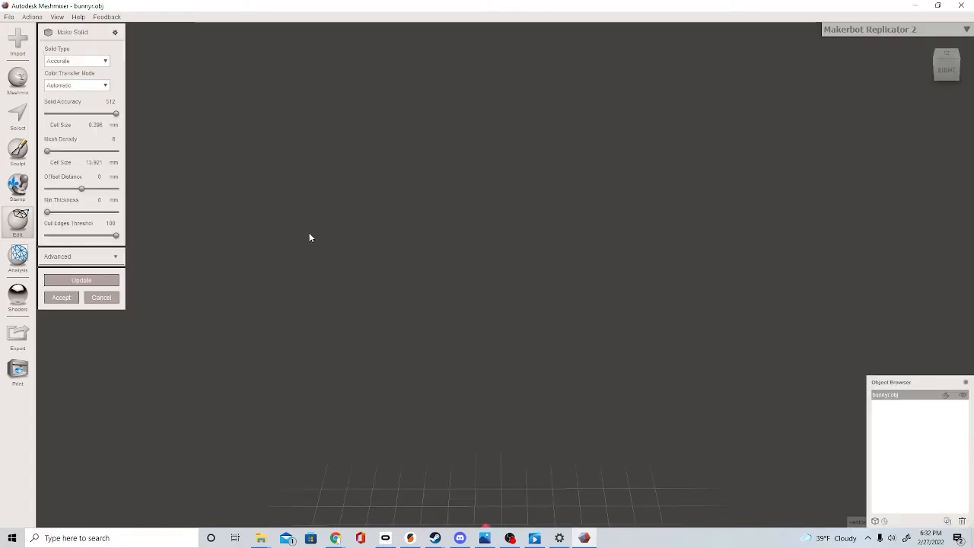
scroll(311, 206, "down", 4)
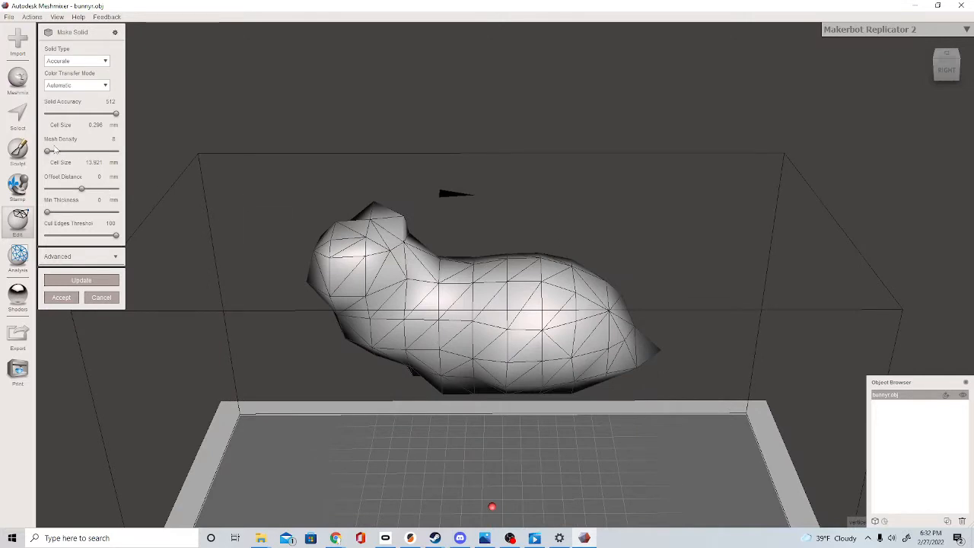
left_click_drag(50, 152, 51, 153)
left_click(92, 298)
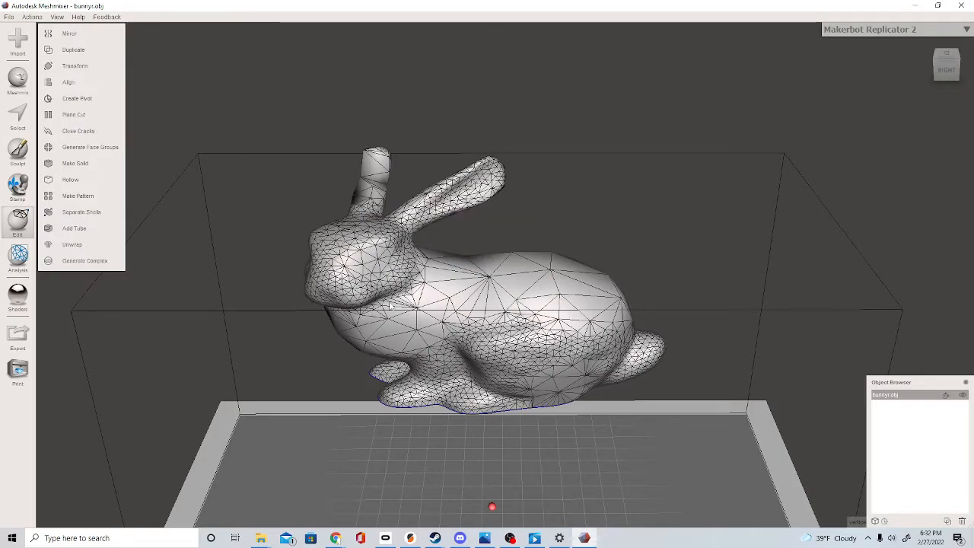
- Try hollowing the bunny with a 2 mm offset distance, and cancel the operation
right_click_drag(389, 305, 432, 323)
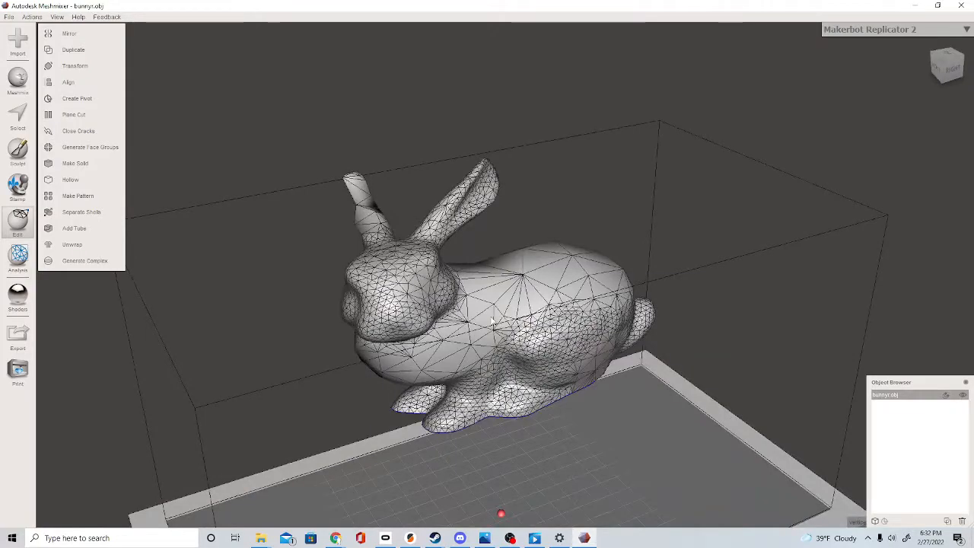
right_click_drag(531, 383, 467, 344)
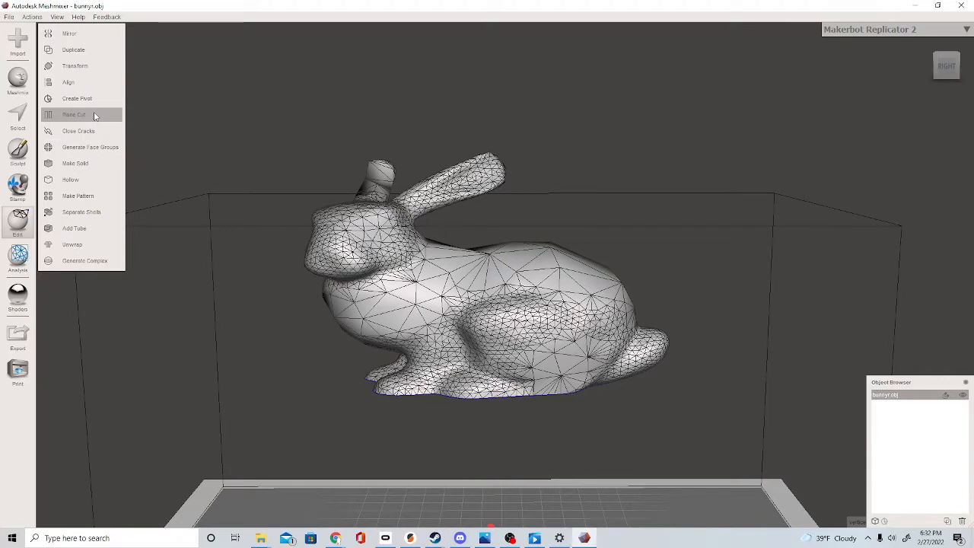
left_click(70, 179)
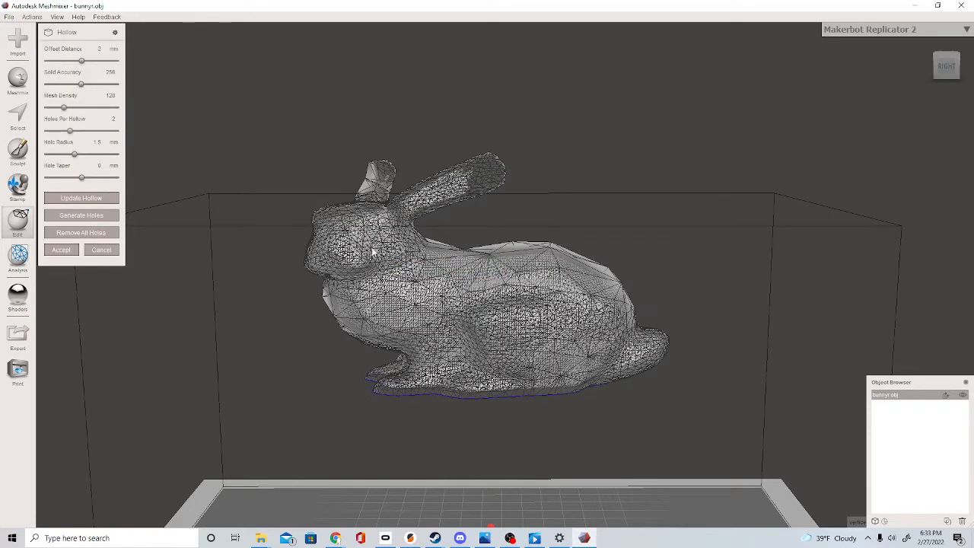
left_click(101, 249)
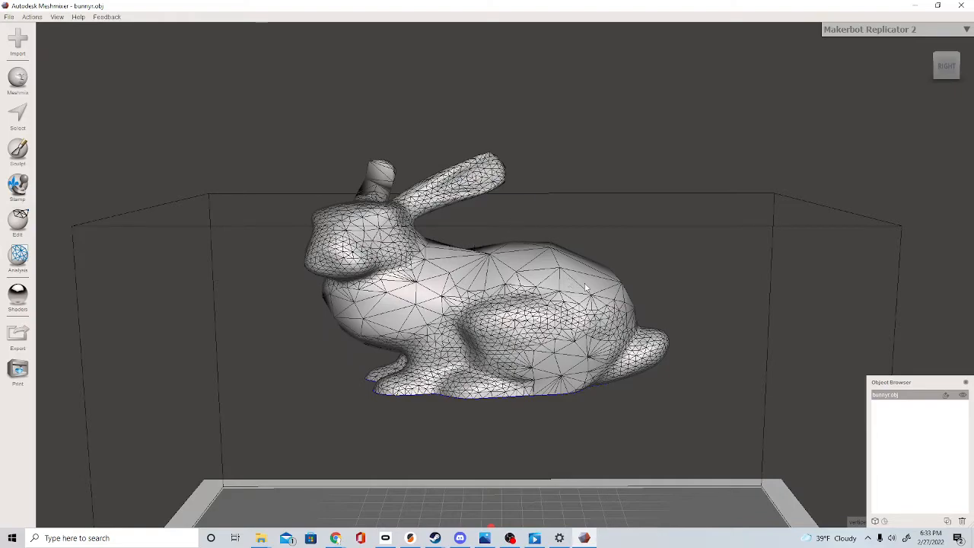
- Start a Plane Cut on the bunny and tilt the cutting plane steeply across the body behind the front legs
mouse_move(586, 288)
right_mouse_down()
mouse_move(615, 228)
mouse_move(570, 217)
mouse_move(568, 263)
mouse_move(594, 296)
right_mouse_up()
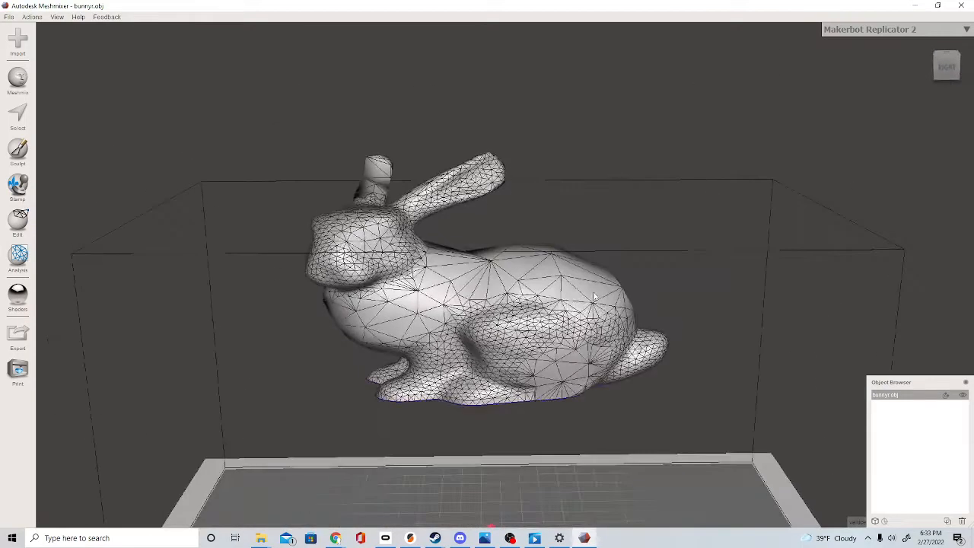
right_click_drag(441, 304, 413, 278)
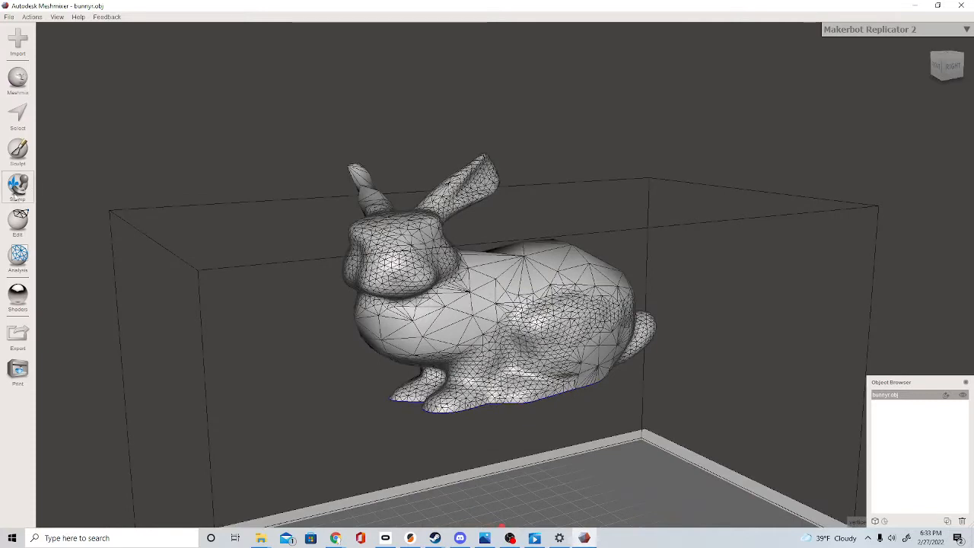
mouse_move(17, 220)
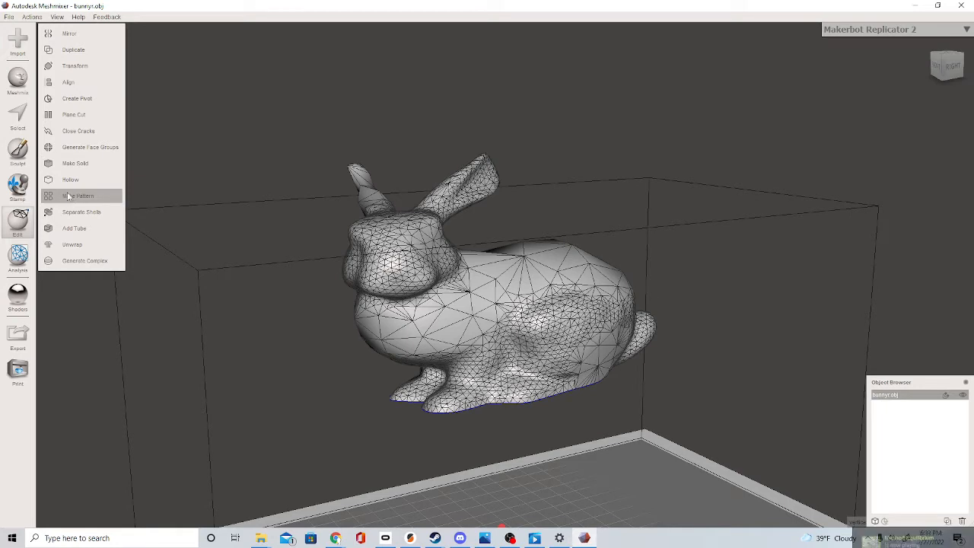
left_click(77, 119)
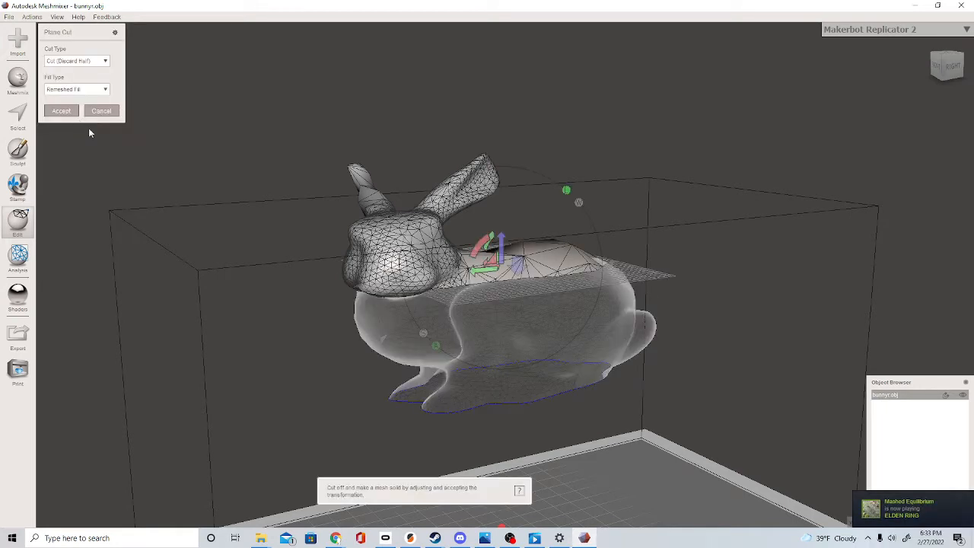
right_click_drag(533, 319, 414, 312)
left_click_drag(464, 241, 305, 295)
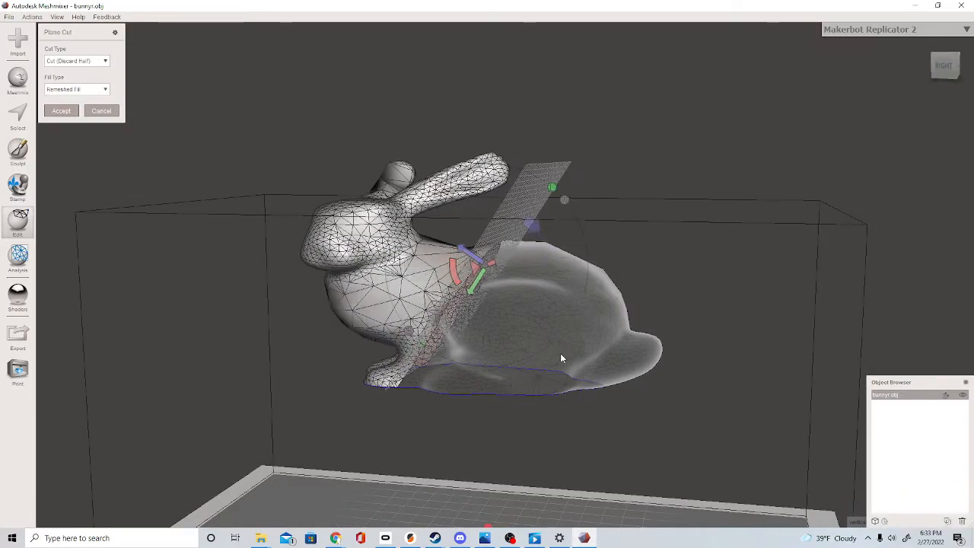
- Shift the cutting plane toward the head and tilt it flatter so it passes diagonally through the bunny's neck
right_click_drag(560, 354, 627, 344)
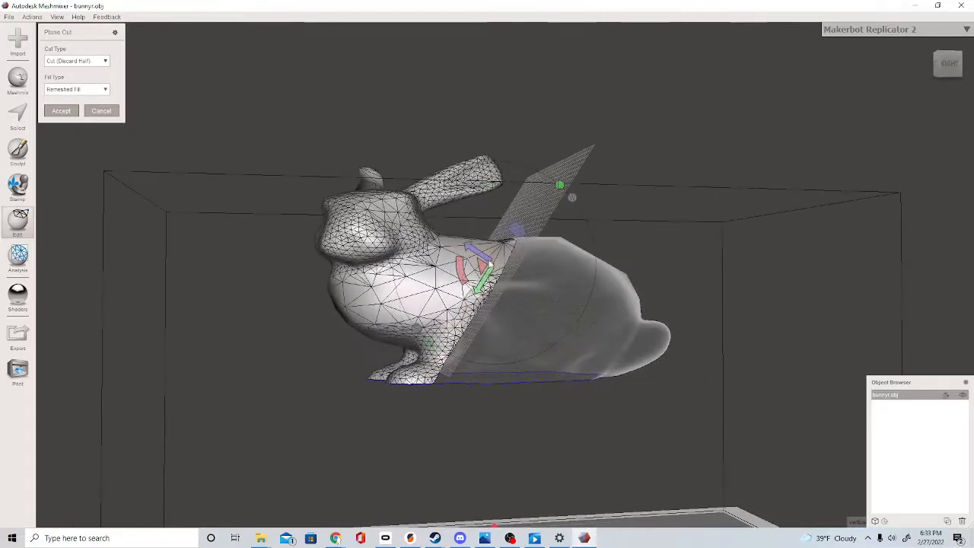
left_click_drag(482, 254, 415, 207)
left_click_drag(392, 238, 437, 231)
right_click_drag(437, 231, 460, 222)
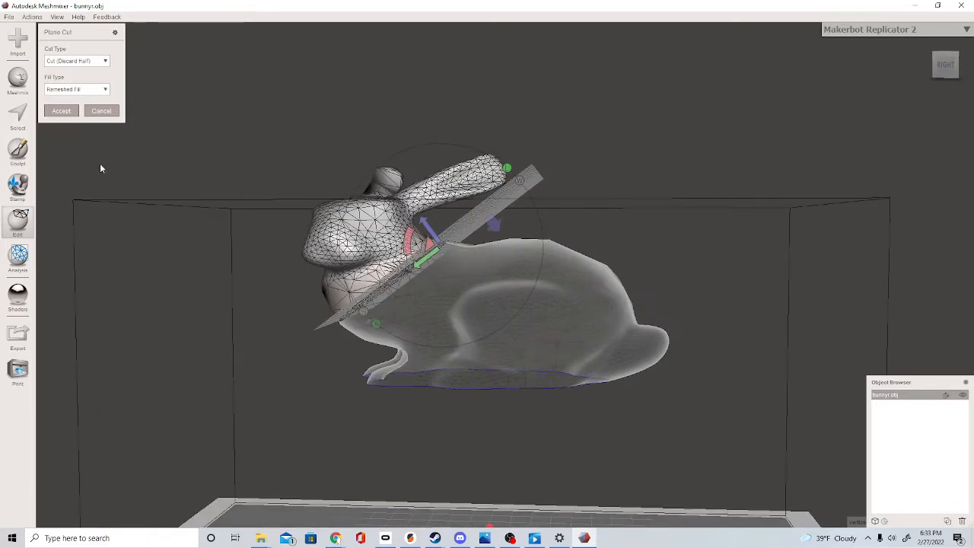
- Apply the plane cut through the bunny's neck so the body is discarded, and undo it
left_click(61, 111)
right_click_drag(494, 258, 580, 364)
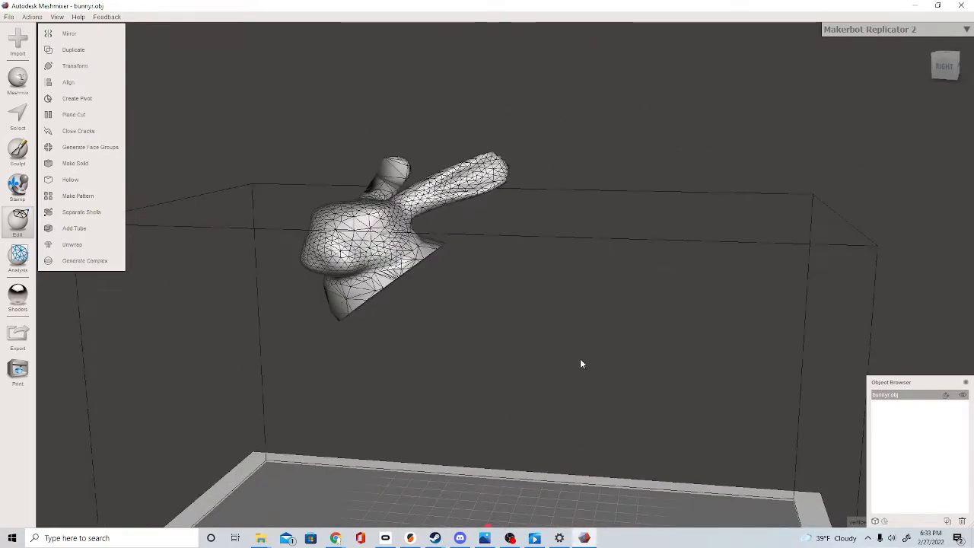
key("ctrl+z")
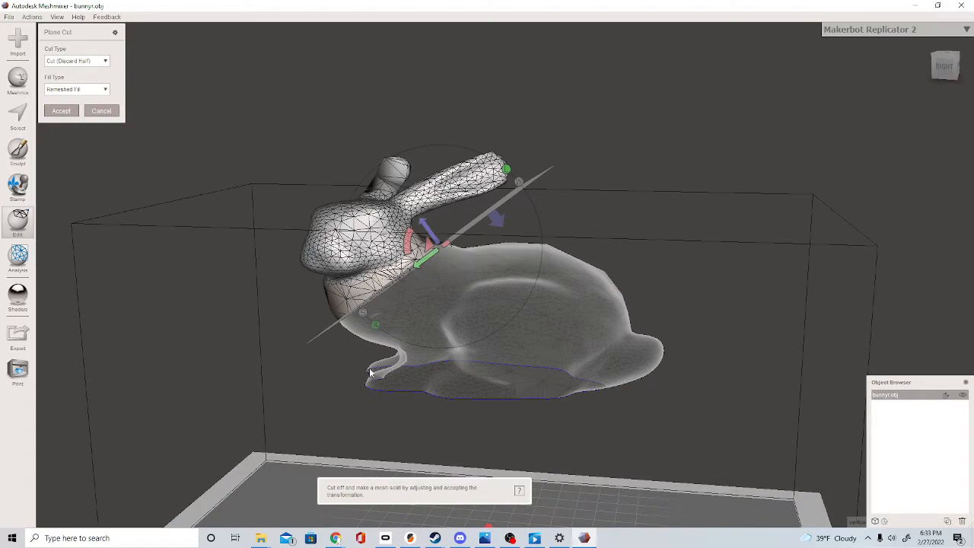
- Set the cut type to Slice (Keep Both) and apply the diagonal cut through the bunny's neck
right_click_drag(636, 386, 589, 387)
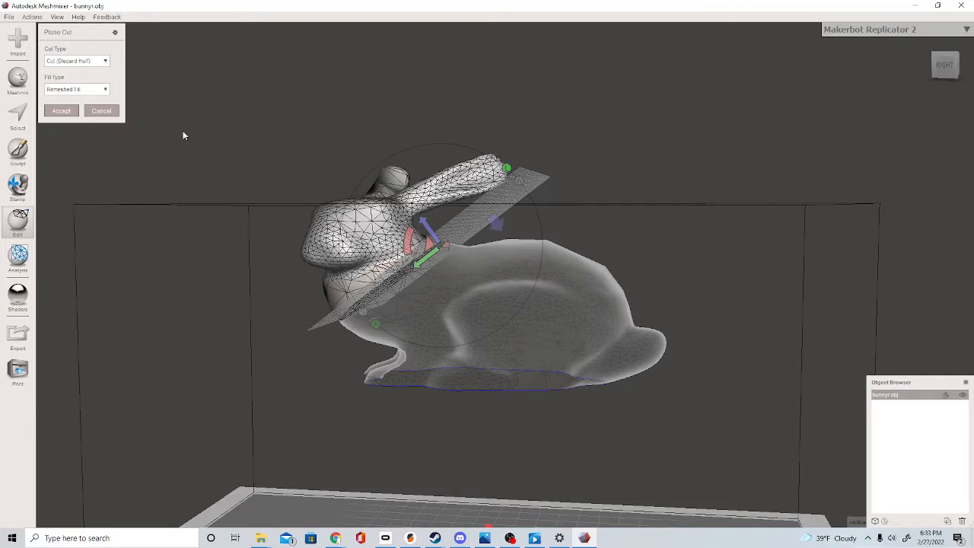
left_click(81, 62)
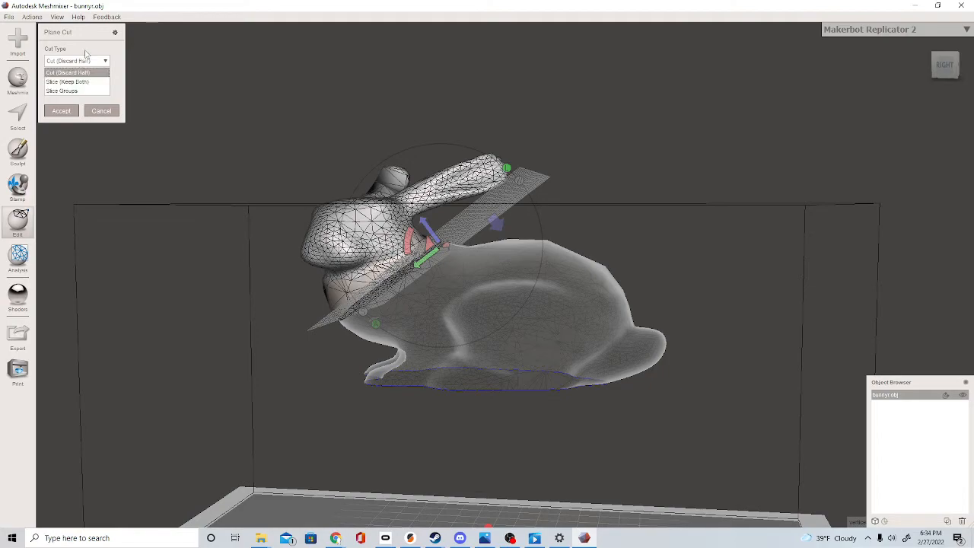
left_click(69, 81)
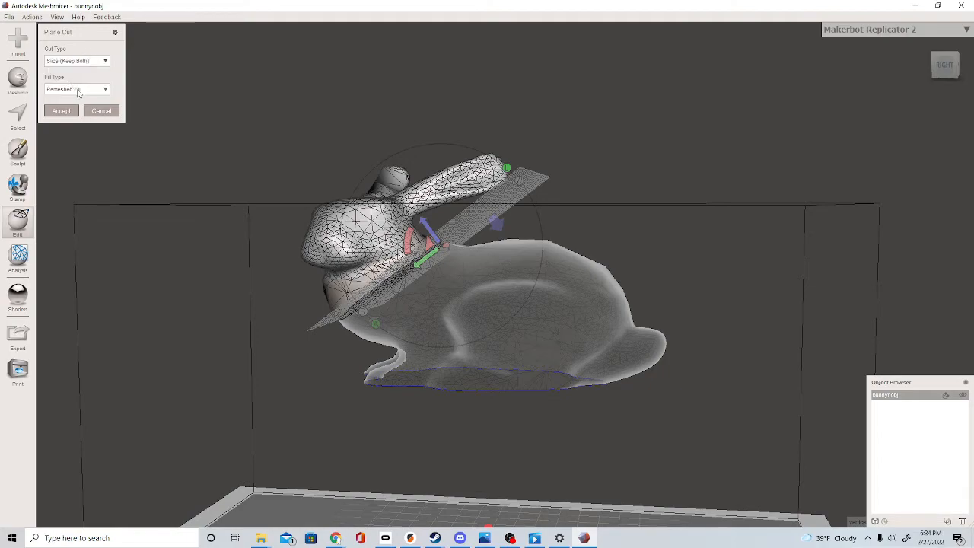
left_click(61, 111)
scroll(457, 281, "up", 5)
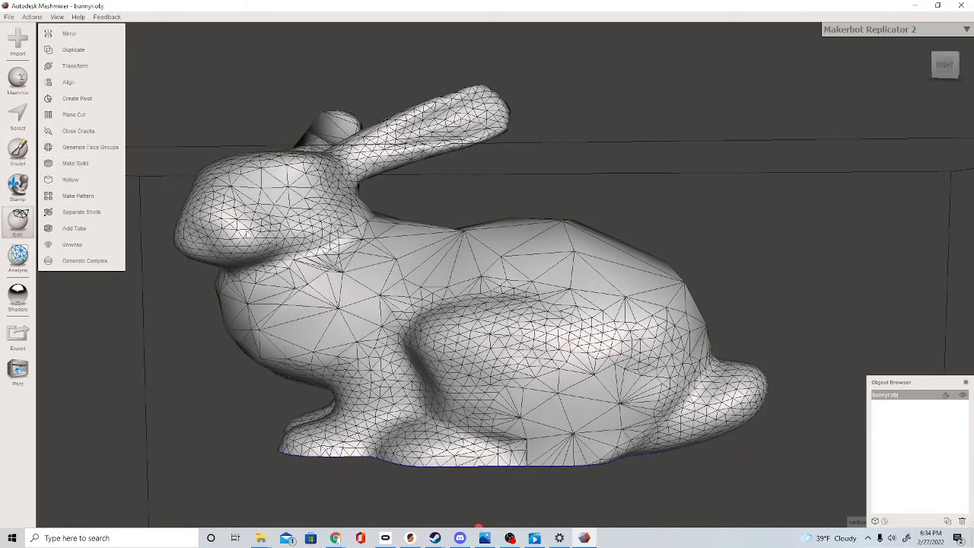
- Separate the sliced bunny into individual shells and toggle the visibility of the body shell
left_click(92, 213)
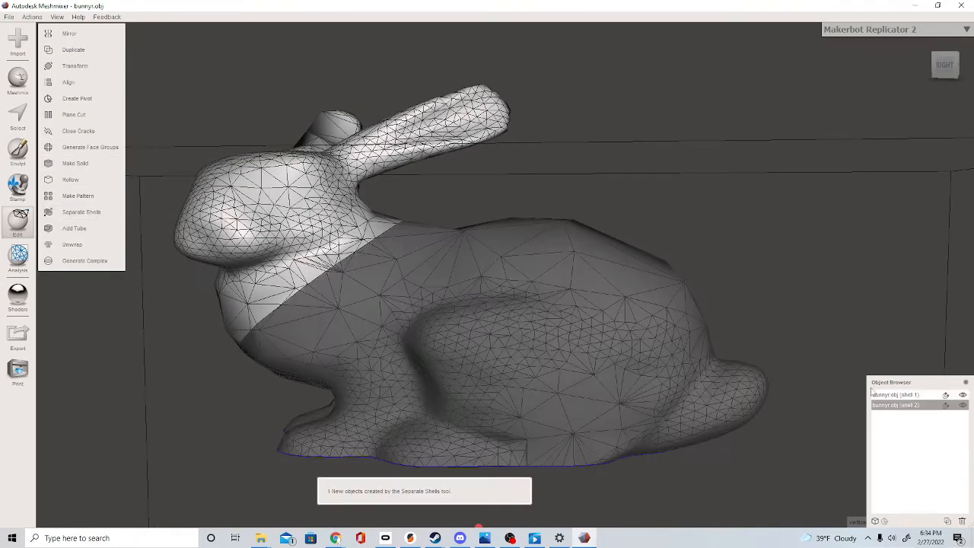
left_click(962, 406)
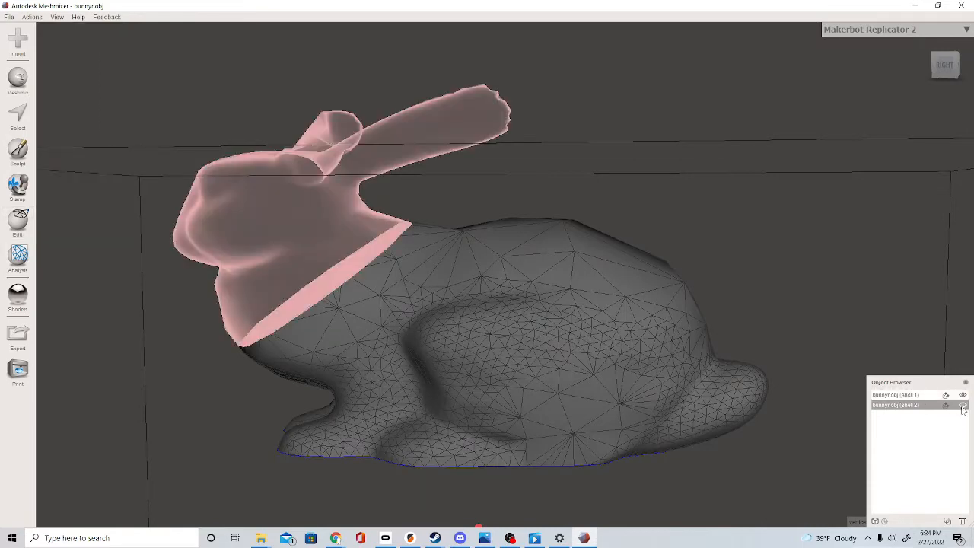
left_click(962, 405)
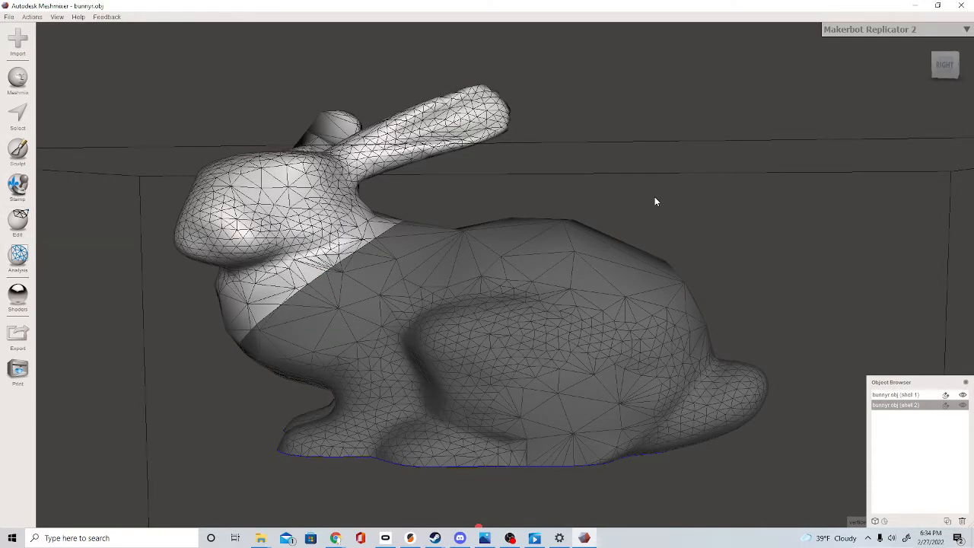
- Undo the shell separation, the slice and the cutting plane adjustments back to the initial Plane Cut
key("ctrl+z")
key("ctrl+z")
key("ctrl+z")
key("ctrl+z")
key("ctrl+z")
key("ctrl+z")
key("ctrl+z")
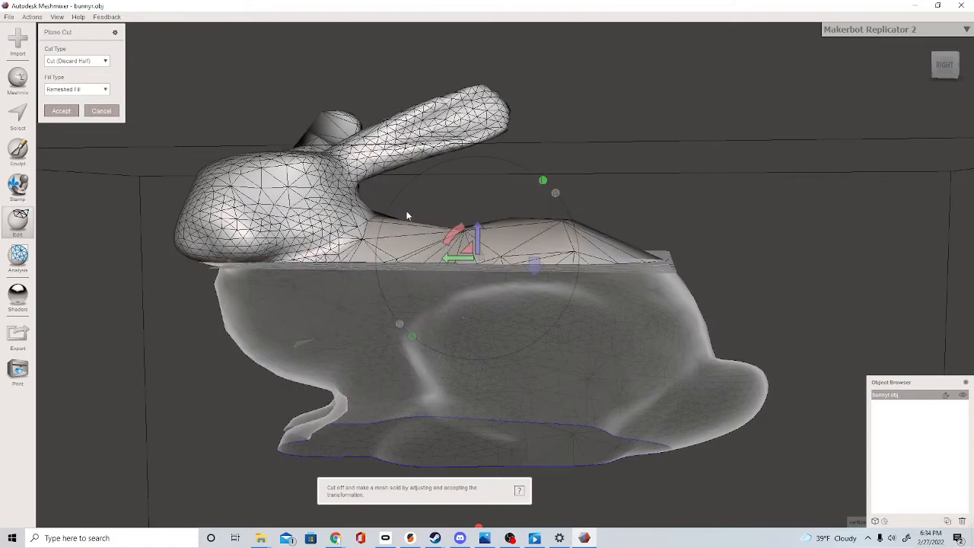
- Try placing the cutting plane with freehand lines, diagonally through the neck and from the forehead down to the haunch
mouse_move(403, 203)
left_mouse_down()
mouse_move(163, 347)
mouse_move(157, 367)
left_mouse_up()
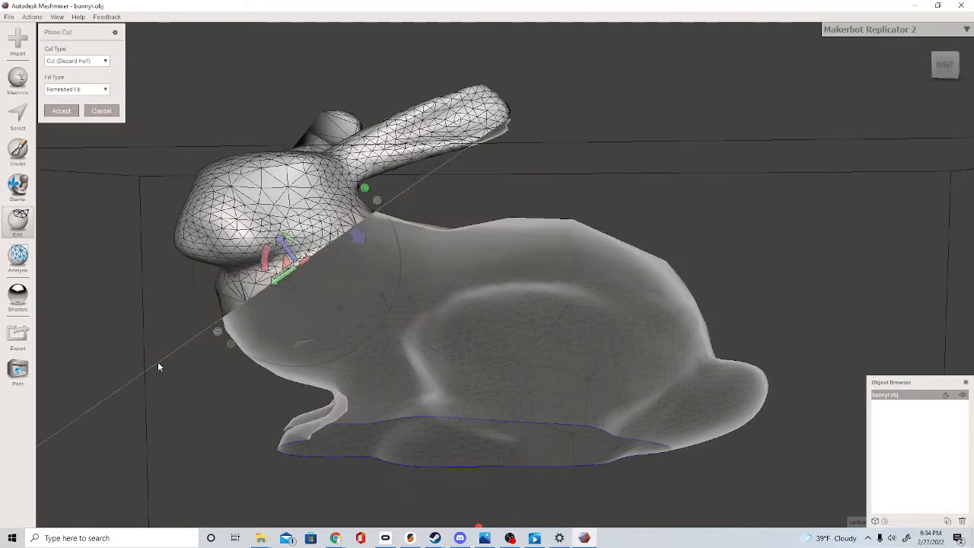
left_click_drag(554, 211, 138, 414)
right_click_drag(536, 220, 543, 247)
left_click_drag(525, 159, 114, 355)
mouse_move(217, 202)
left_mouse_down()
mouse_move(496, 460)
mouse_move(533, 479)
left_mouse_up()
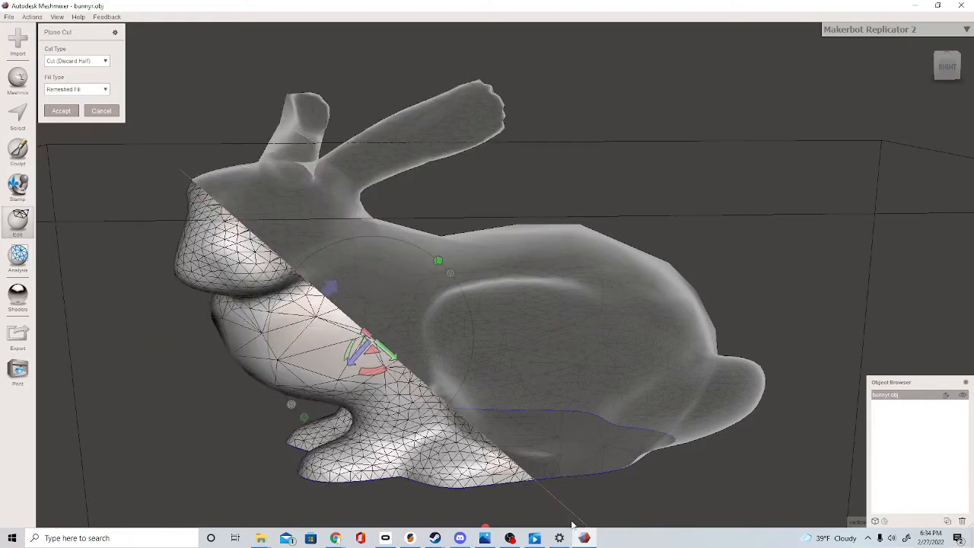
- Redraw the cut line diagonally through the bunny's ears and back, inspect the result, and cancel the Plane Cut
left_click_drag(358, 39, 477, 206)
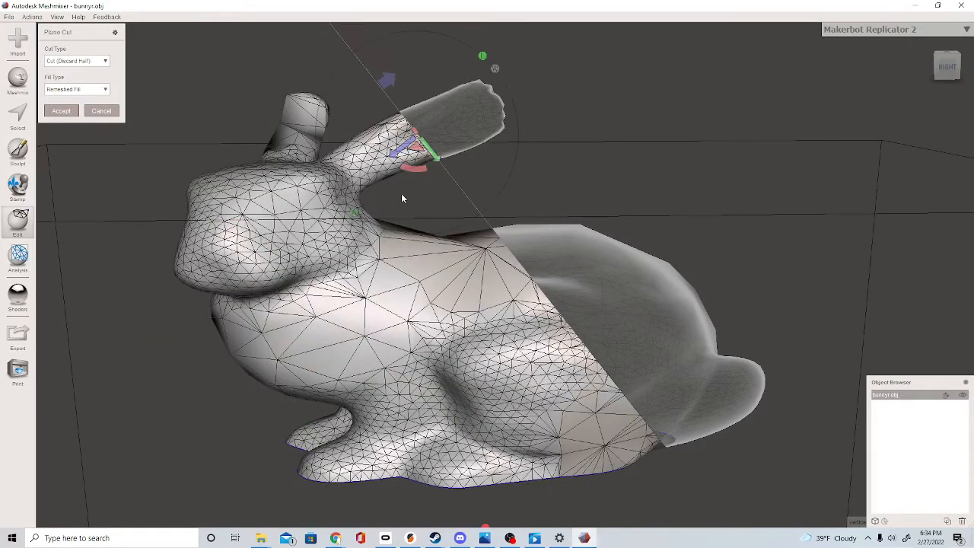
right_click_drag(401, 193, 354, 220)
left_click_drag(353, 214, 411, 258)
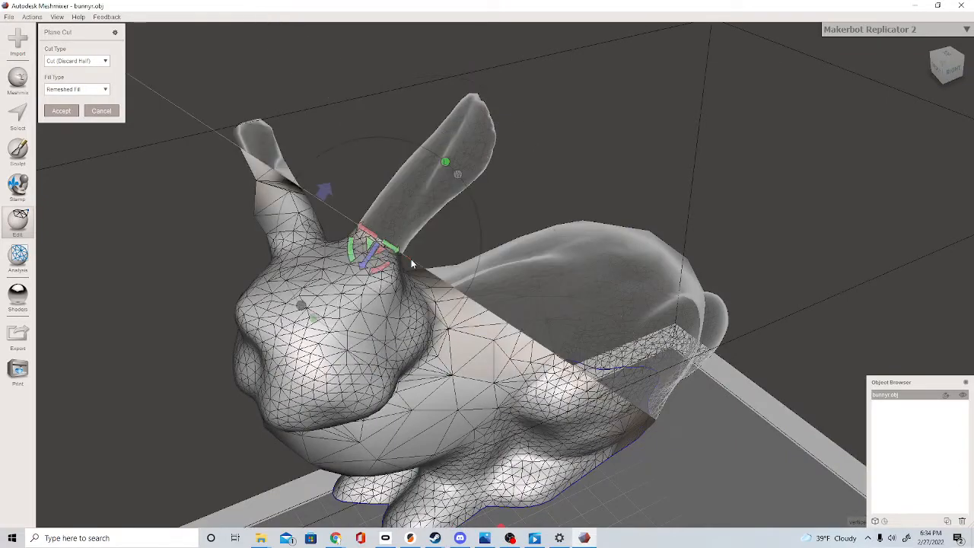
right_click_drag(414, 259, 387, 301)
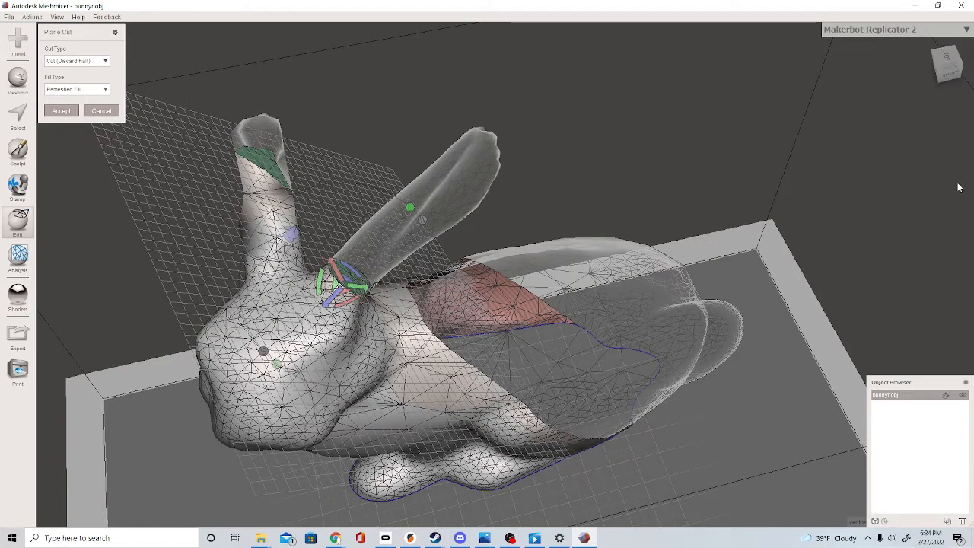
right_click_drag(667, 165, 584, 139)
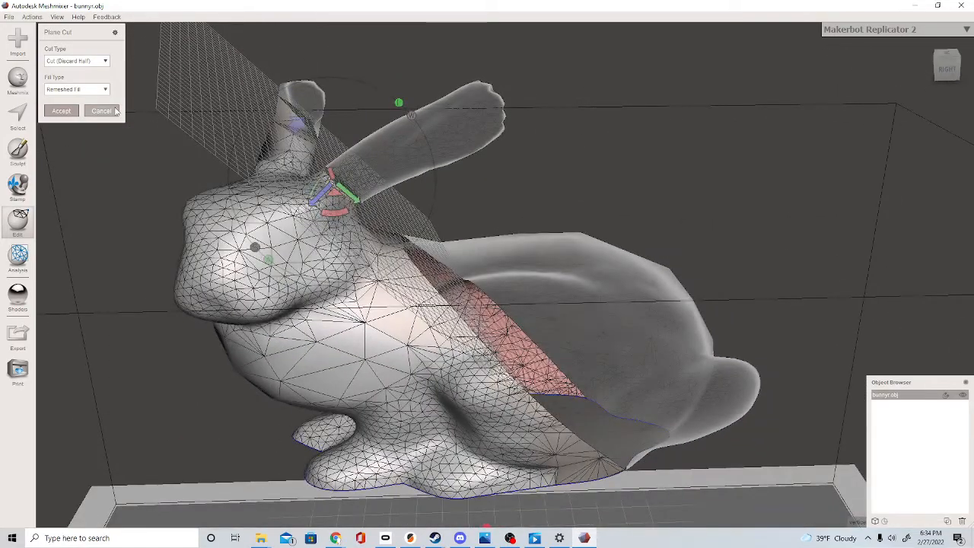
left_click(114, 111)
scroll(278, 289, "down", 2)
right_click_drag(399, 287, 387, 254)
scroll(332, 261, "up", 2)
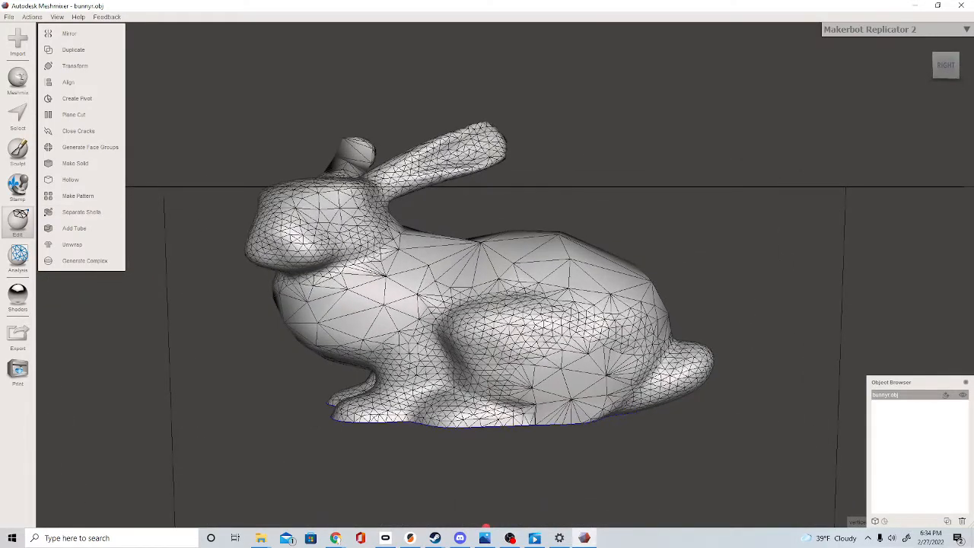
- Check the bunny for mesh defects with the Inspector, including the open underside, and close it without repairing
left_click(17, 255)
right_click_drag(175, 299, 142, 220)
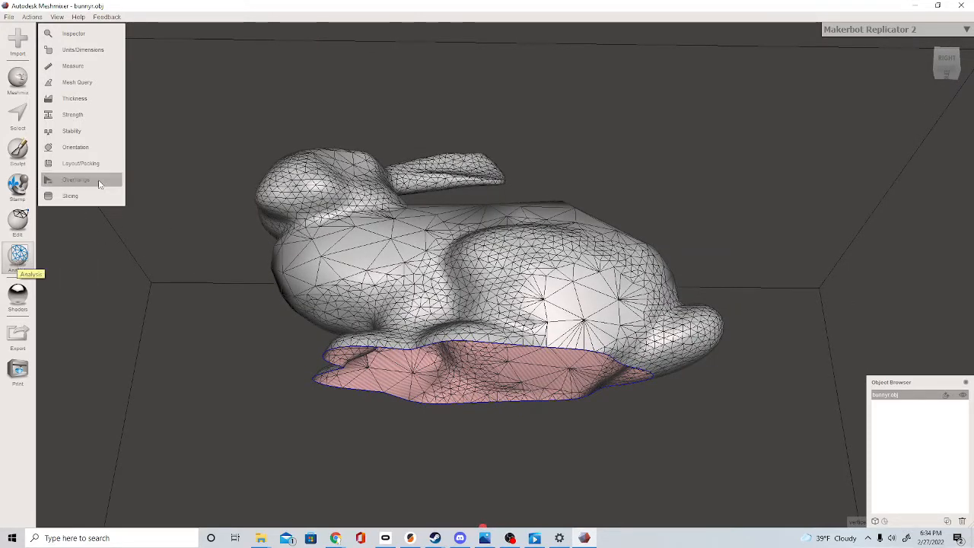
left_click(76, 35)
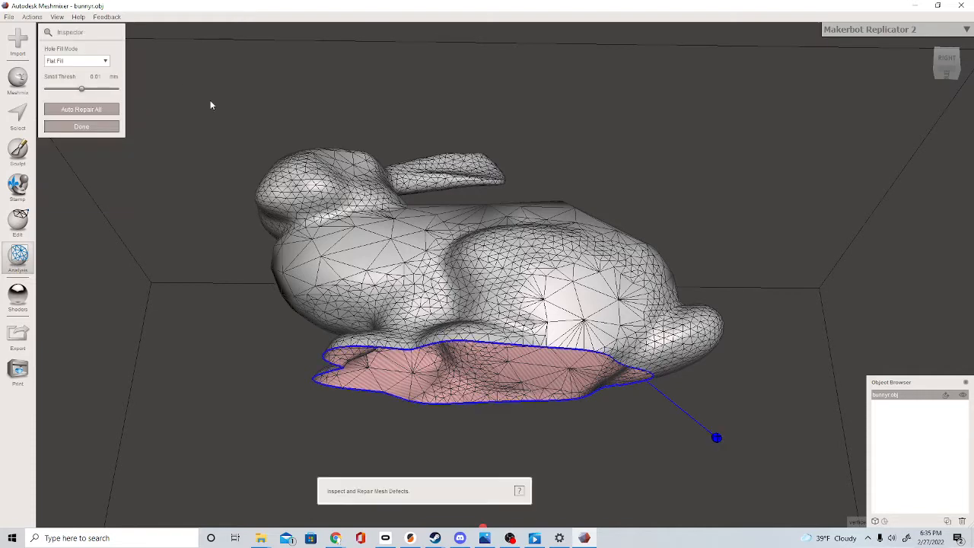
left_click(100, 126)
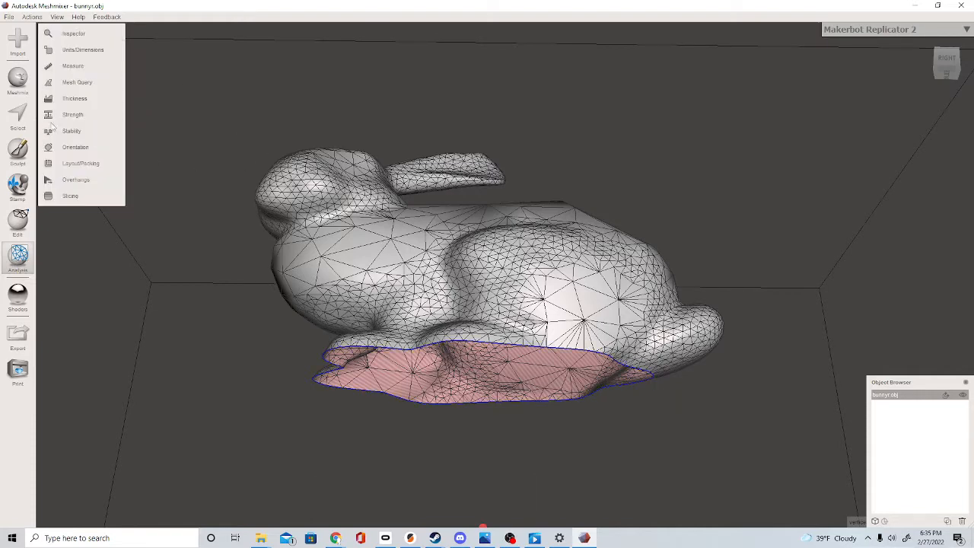
- Brush-select a patch of faces on the bunny's flank and another on its cheek, and delete them to make holes
key("s")
mouse_move(259, 132)
right_mouse_down()
mouse_move(382, 157)
mouse_move(213, 154)
right_mouse_up()
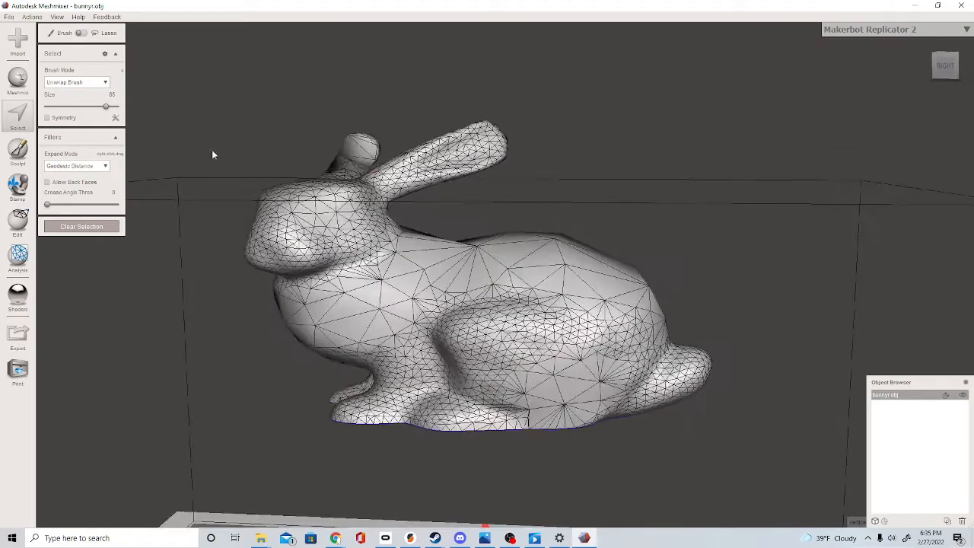
mouse_move(456, 301)
left_mouse_down()
mouse_move(561, 354)
mouse_move(485, 292)
left_mouse_up()
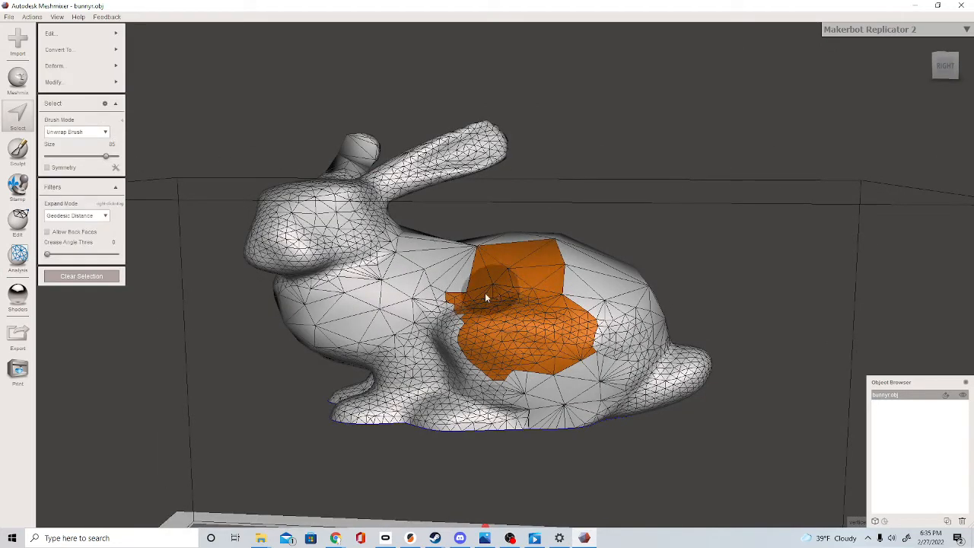
left_click_drag(327, 234, 304, 187)
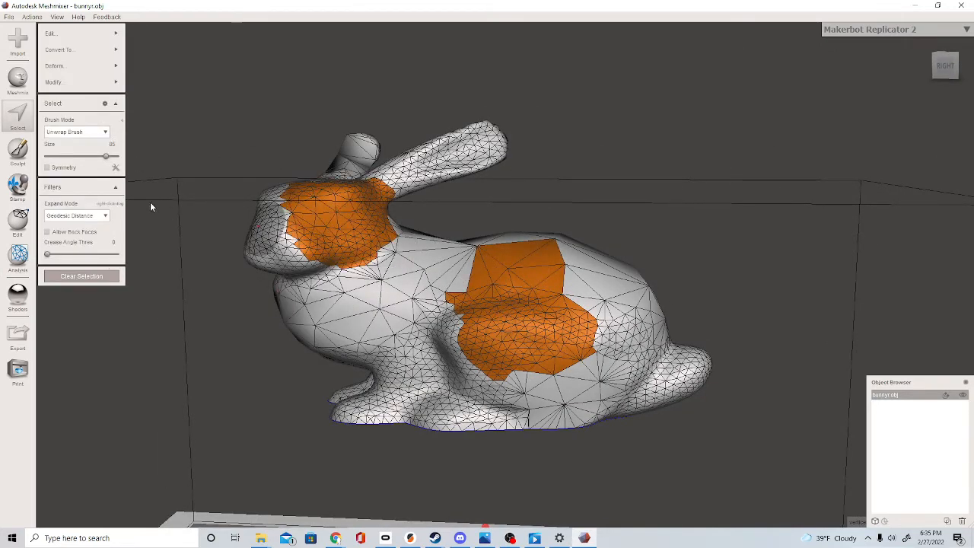
key("Delete")
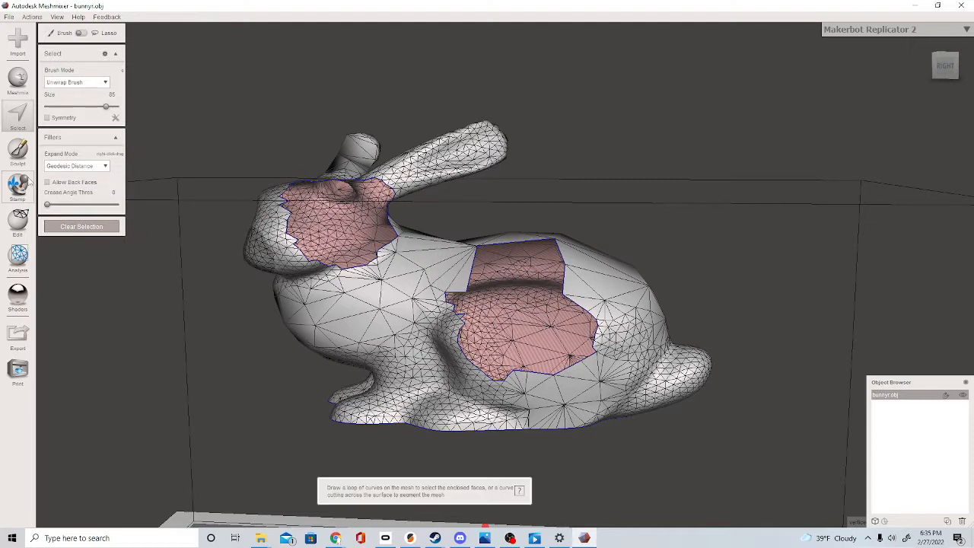
- Repair all holes in the bunny with the Inspector's automatic repair in Flat Fill mode, and check the filled patches and underside
left_click(23, 256)
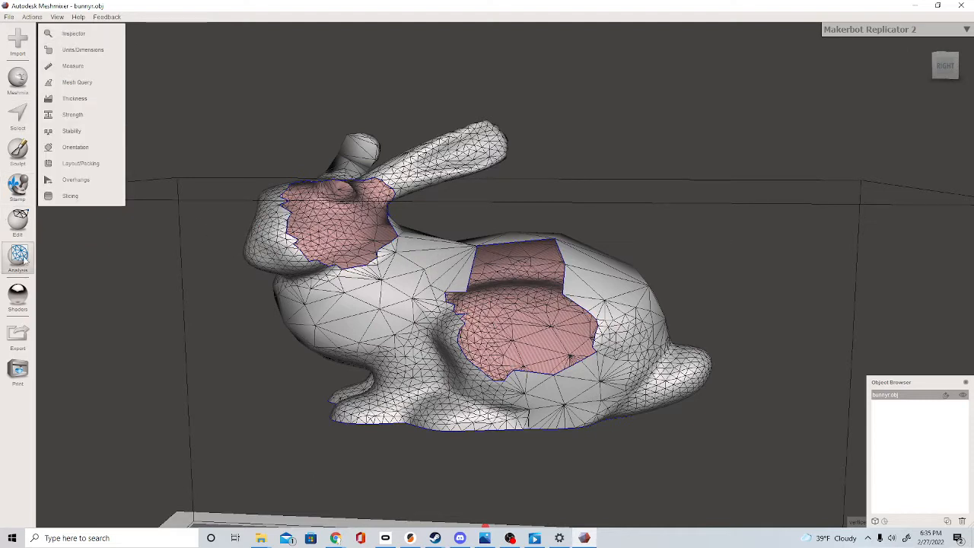
left_click(97, 34)
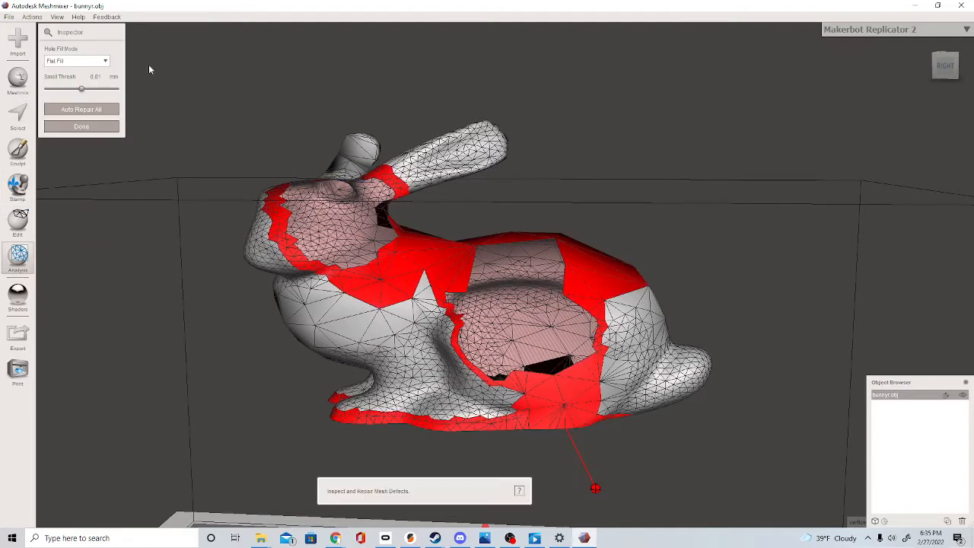
left_click(81, 109)
right_click_drag(684, 273, 654, 270)
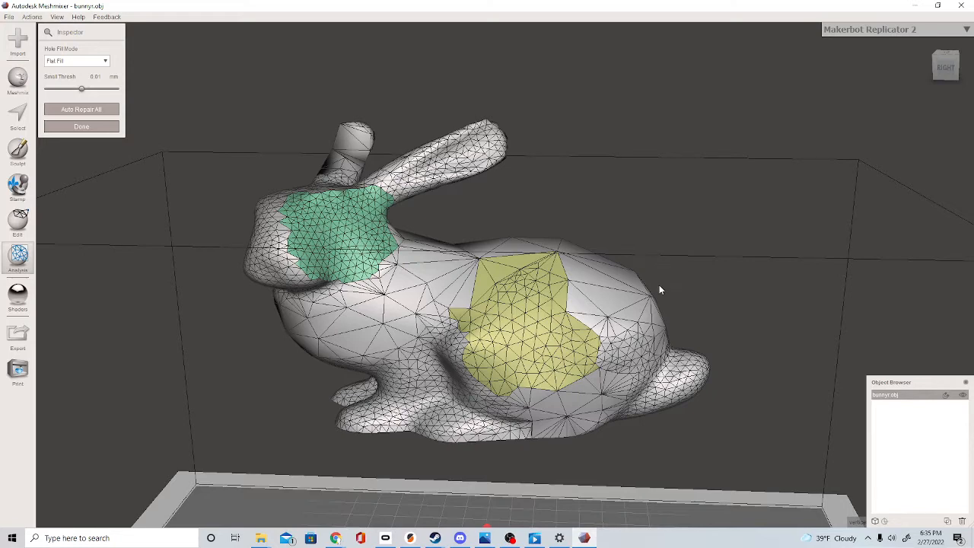
right_click_drag(665, 295, 509, 284)
left_click(95, 128)
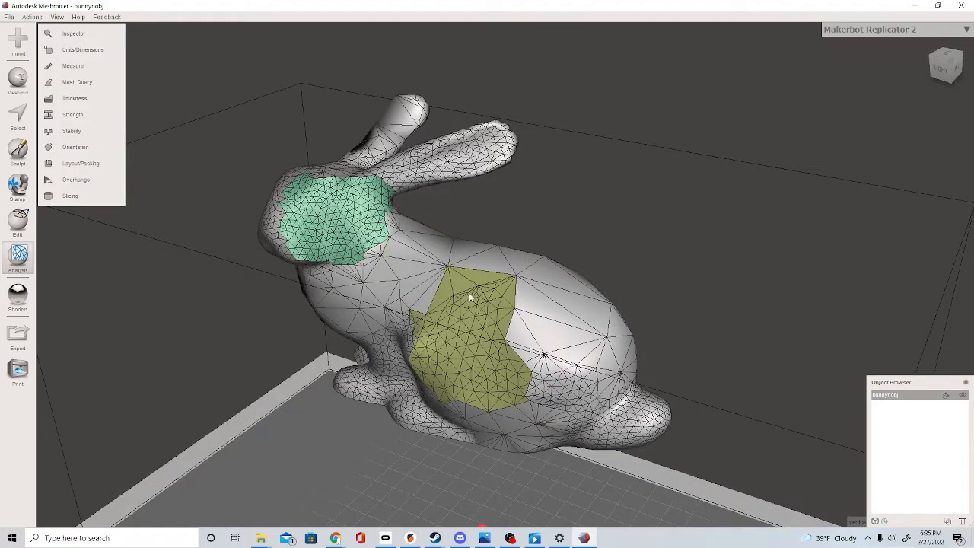
right_click_drag(470, 297, 523, 204)
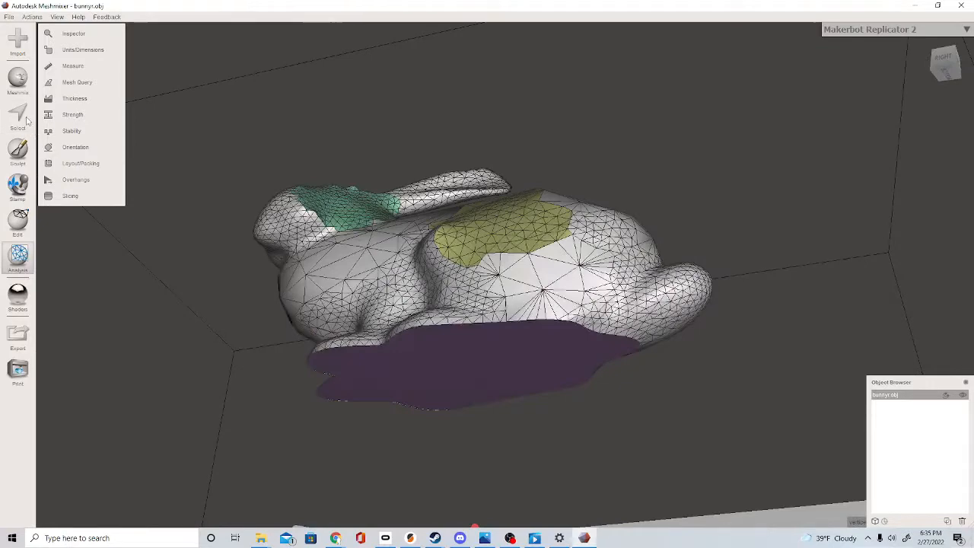
- Select the filled flank and cheek patches and the remaining body by face group, and clear the selection
left_click(23, 118)
double_click(518, 220)
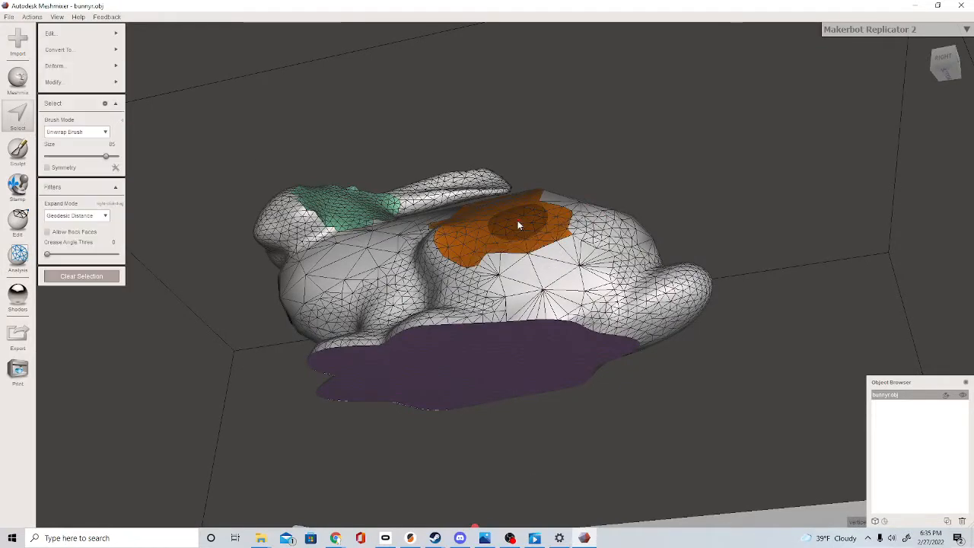
right_click_drag(517, 220, 622, 307)
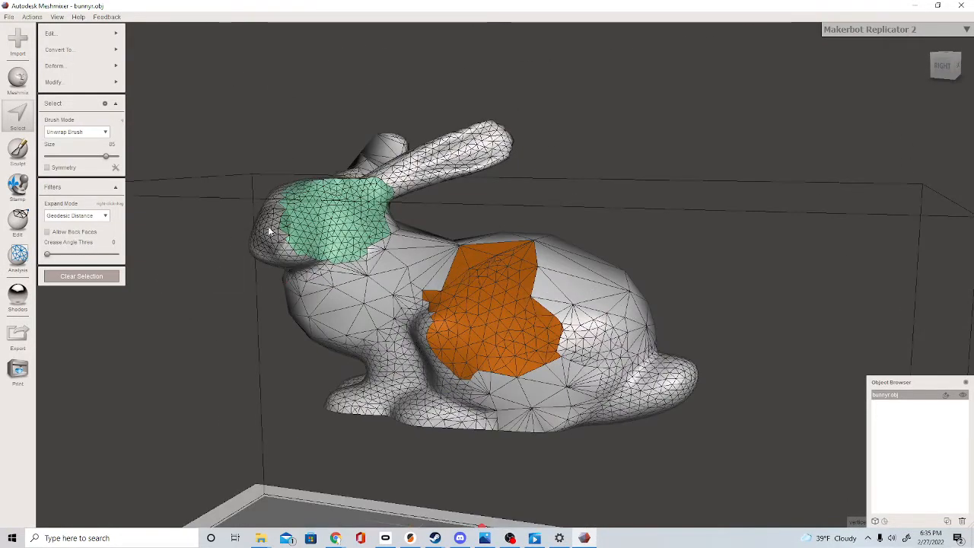
double_click(325, 220)
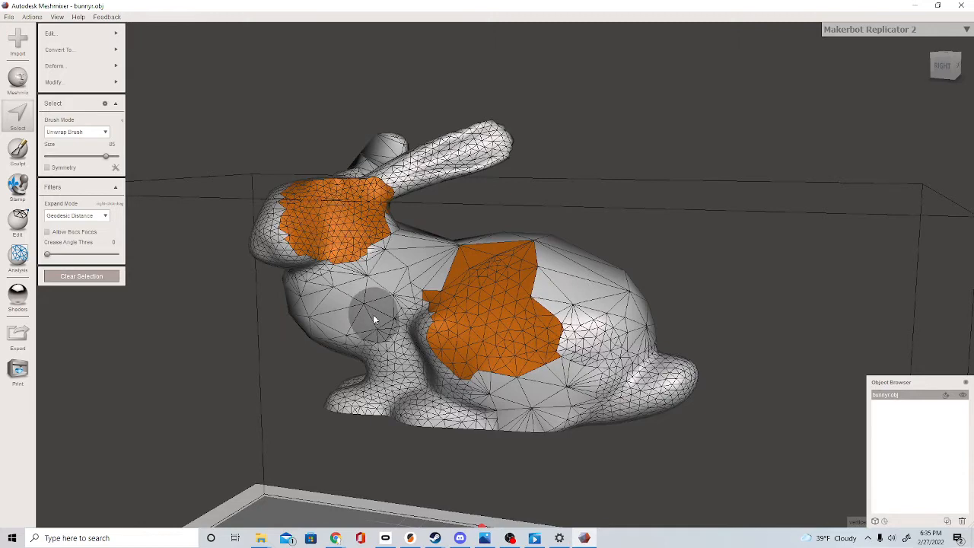
double_click(373, 318)
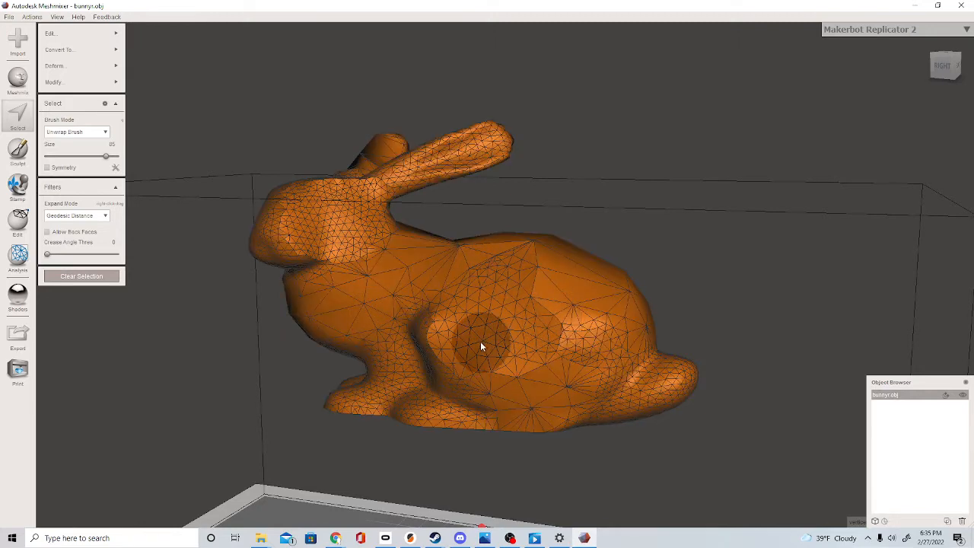
key("Escape")
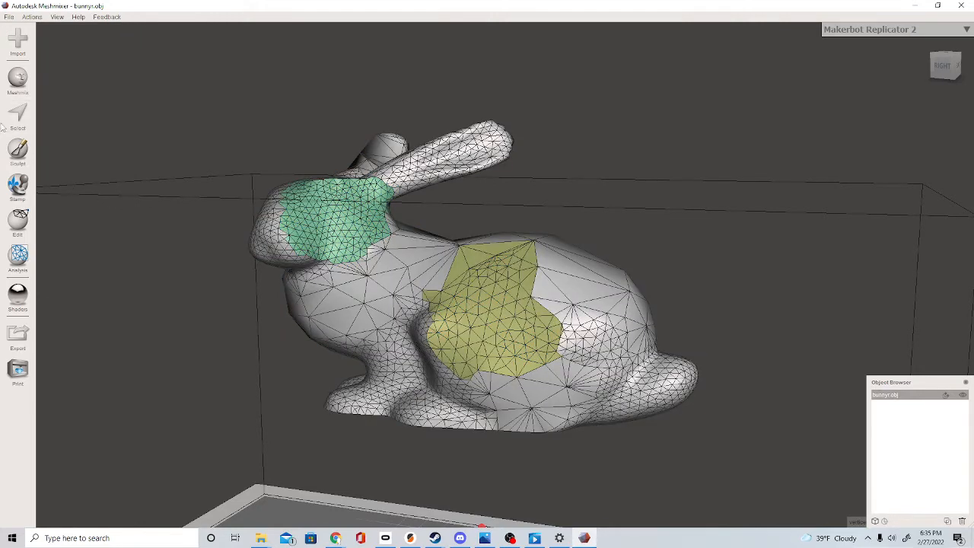
- Select the bunny's body surrounding the two filled patches by face group, and clear the selection
left_click(18, 116)
double_click(596, 303)
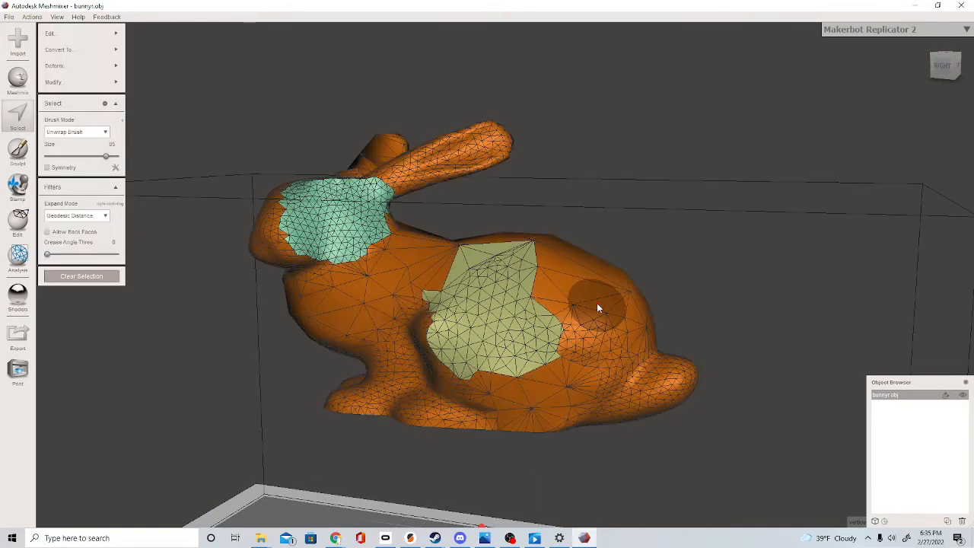
right_click_drag(597, 303, 559, 326)
key("Escape")
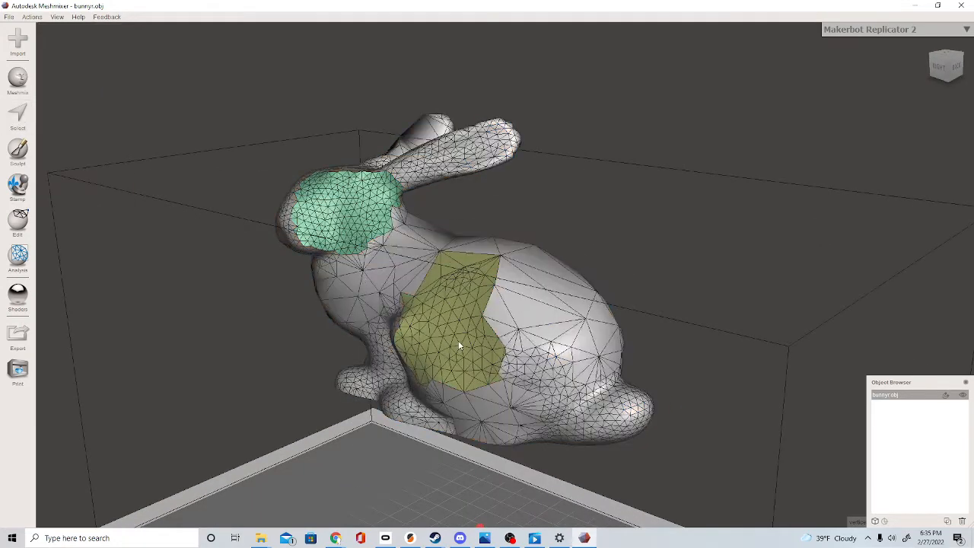
- Undo the Flat Fill repairs, the face deletions and the patch selections to restore the original bunny with its open underside
key("ctrl+z")
key("ctrl+z")
key("ctrl+z")
key("ctrl+z")
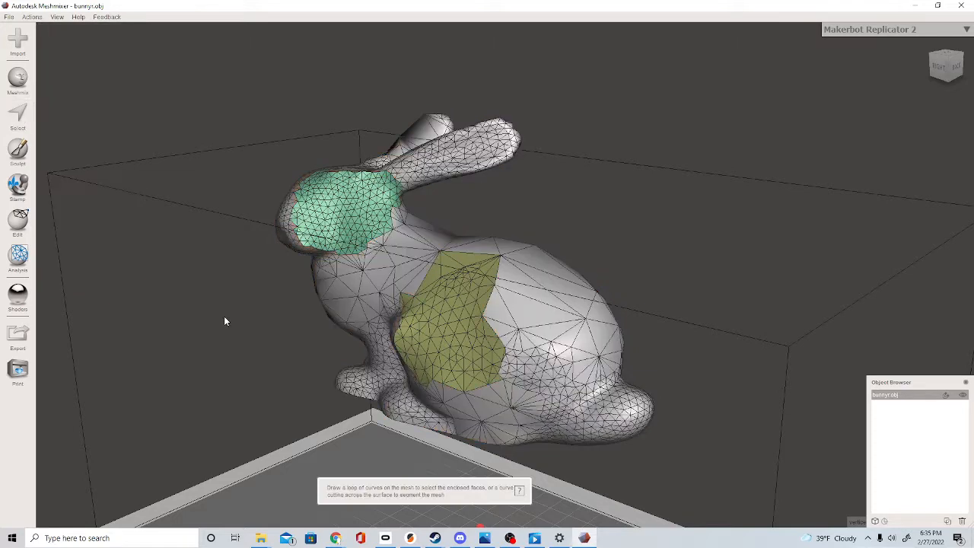
key("ctrl+z")
key("ctrl+z")
key("ctrl+z")
key("ctrl+z")
key("ctrl+z")
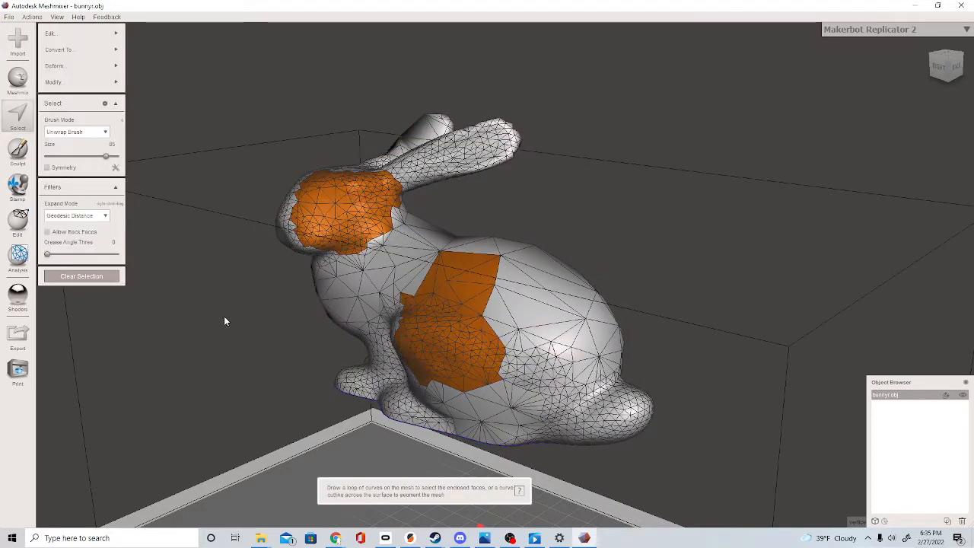
key("ctrl+z")
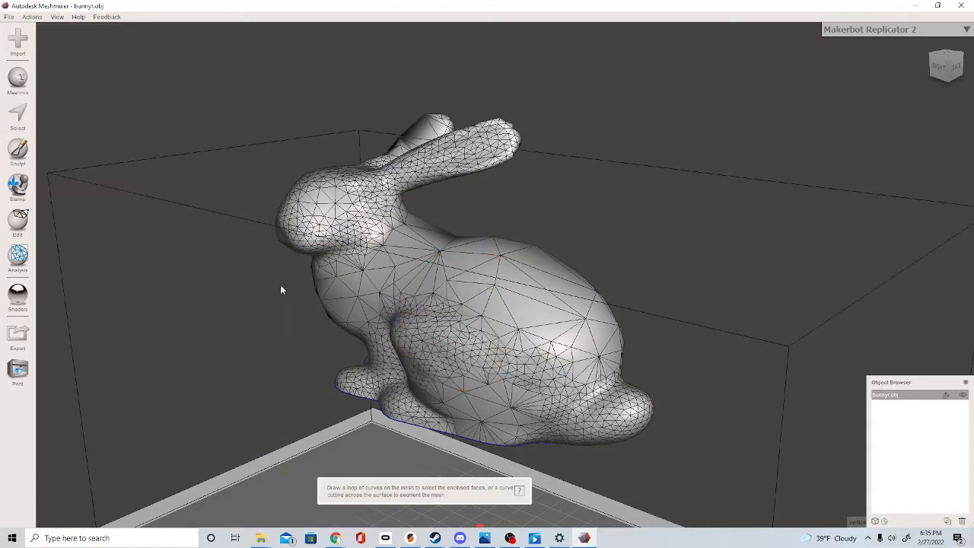
- Brush-select a small patch of faces on the bunny's flank at brush size 85 and delete it to make a hole
left_click(16, 114)
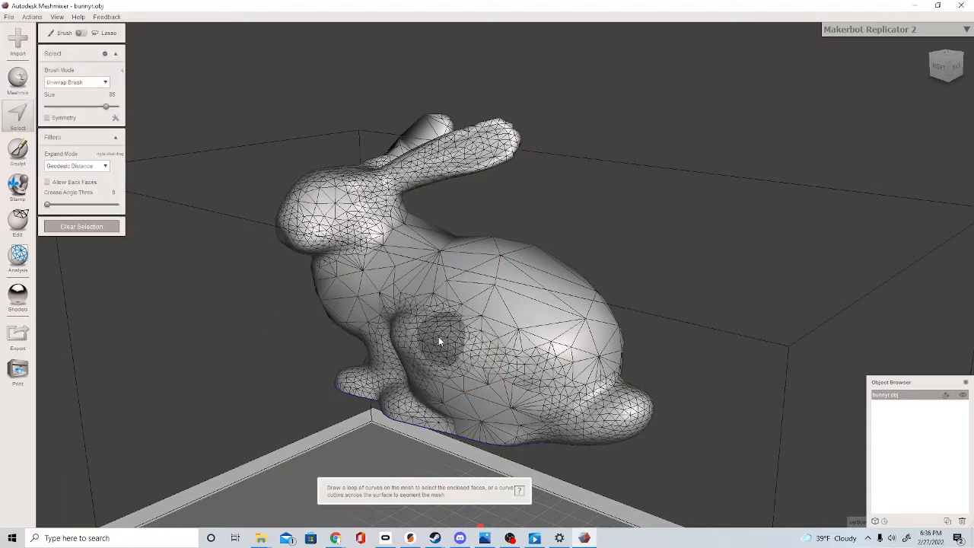
left_click_drag(442, 340, 449, 334)
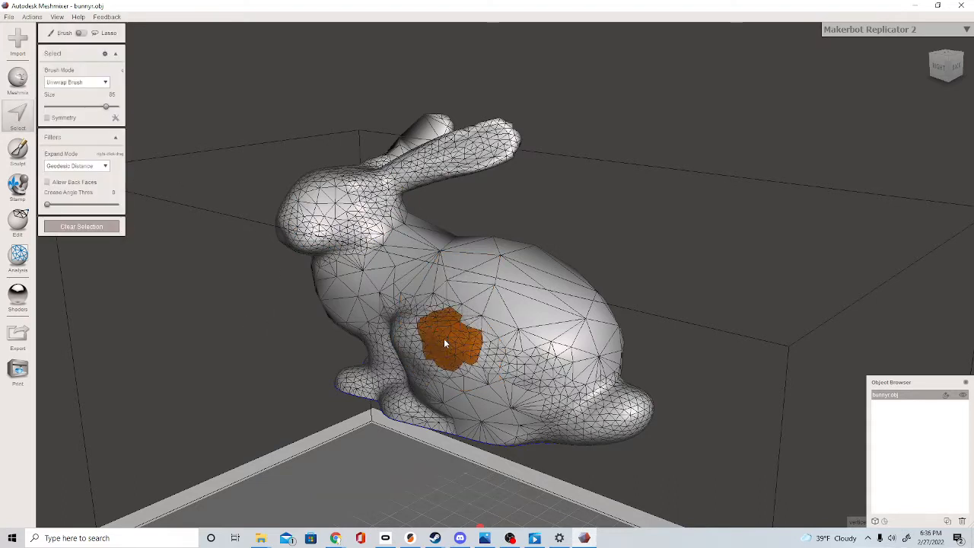
key("x")
scroll(471, 361, "down", 2)
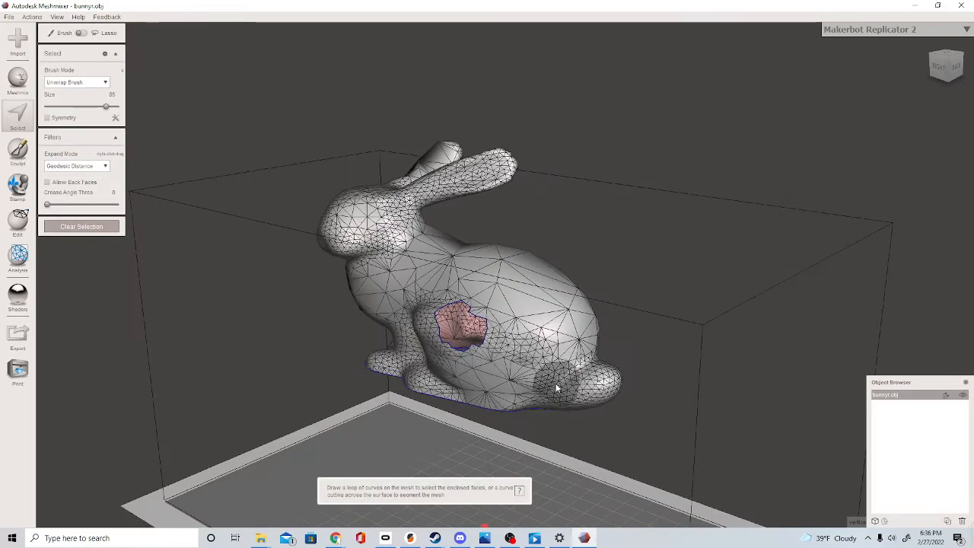
right_click_drag(555, 388, 624, 368)
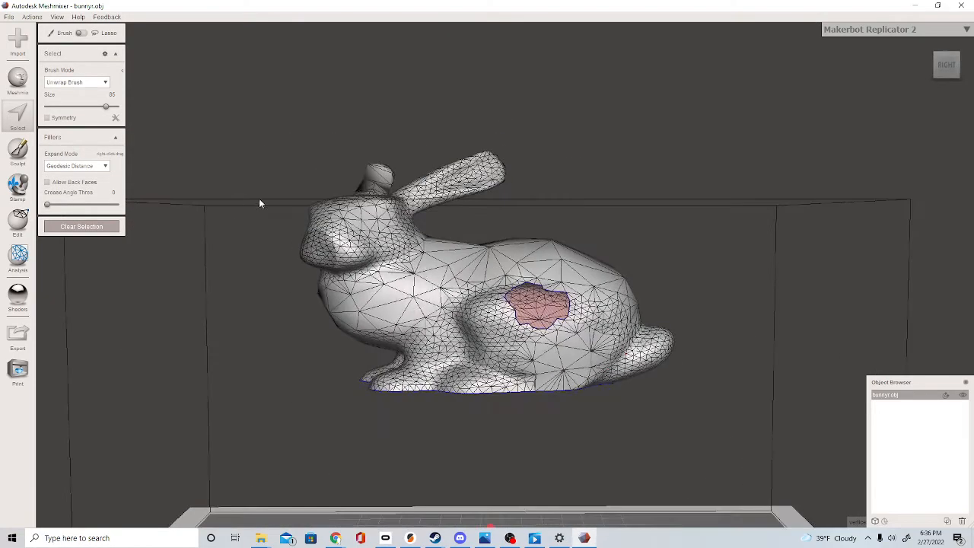
- Brush-select a small patch on the front of the bunny's face at brush size 75 and delete it to make a second hole
left_click_drag(369, 221, 363, 231)
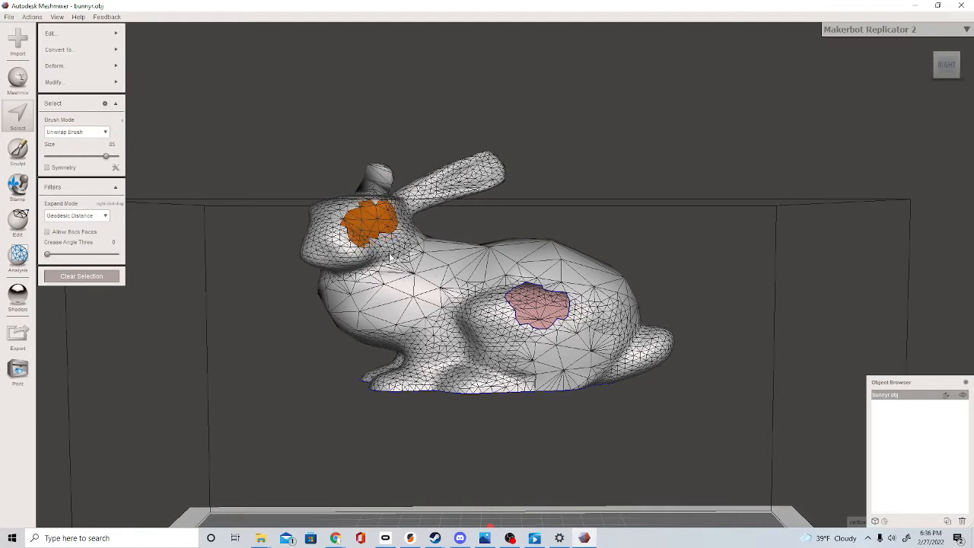
mouse_move(438, 272)
left_mouse_down("ctrl")
mouse_move(373, 220)
mouse_move(351, 225)
left_mouse_up("ctrl")
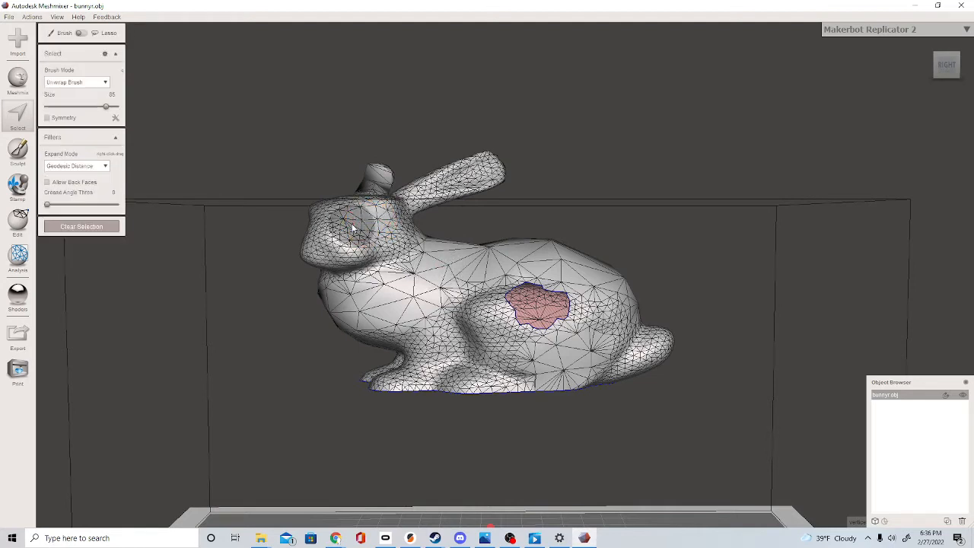
right_click_drag(364, 244, 477, 237)
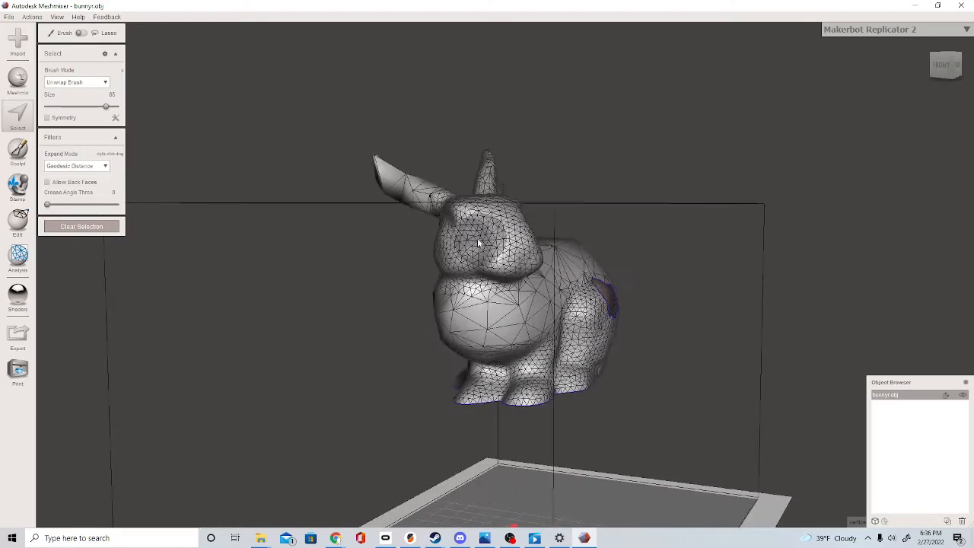
left_click(99, 106)
left_click_drag(465, 226, 478, 235)
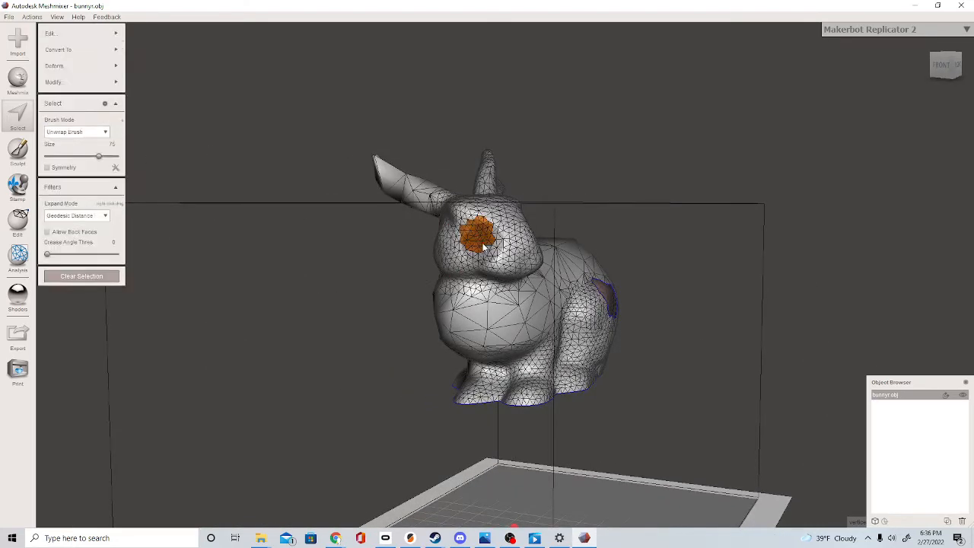
key("Delete")
right_click_drag(677, 182, 566, 187)
- Run the Thickness analysis on the bunny with its default settings, and close it
left_click(17, 221)
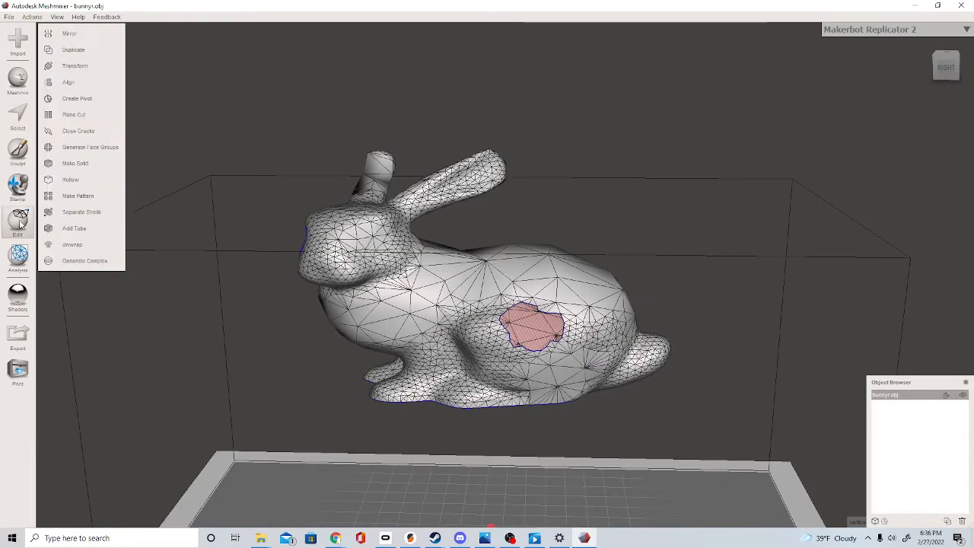
left_click(18, 255)
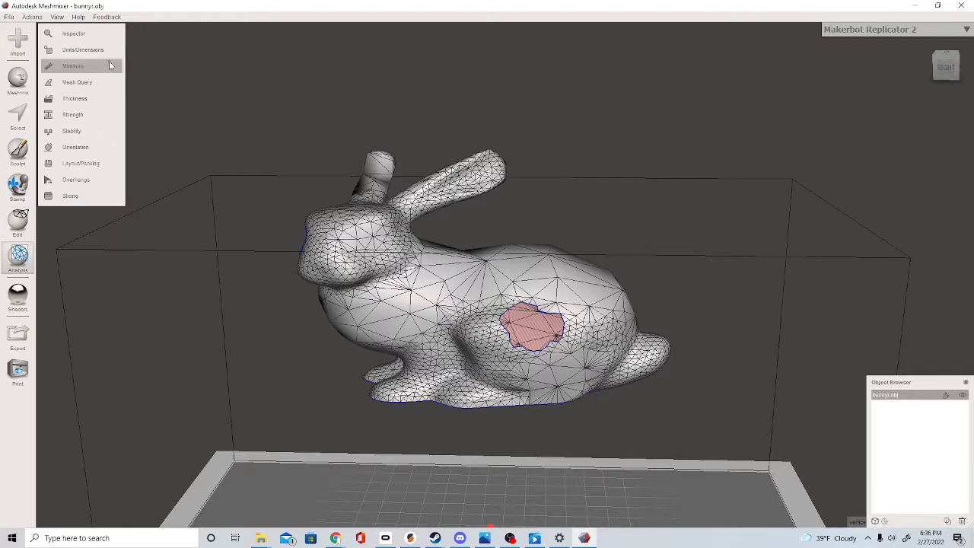
left_click(79, 100)
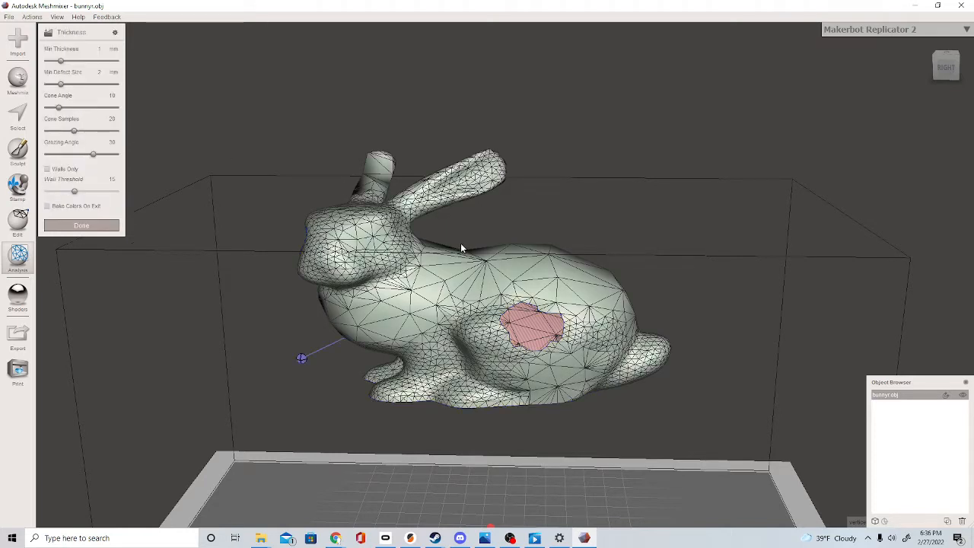
left_click(81, 225)
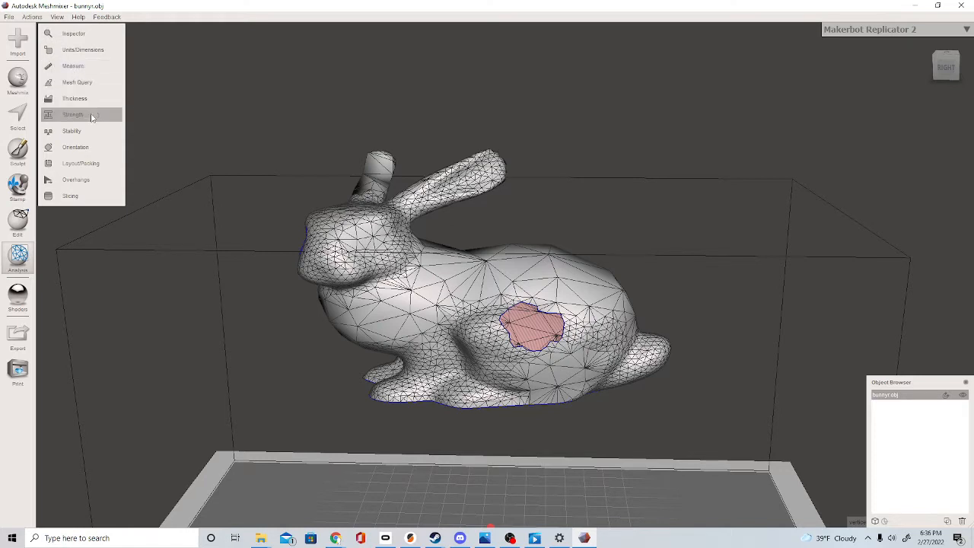
- Generate overhang supports for the bunny, examine them from several angles, and close the Overhangs analysis without keeping them
left_click(91, 180)
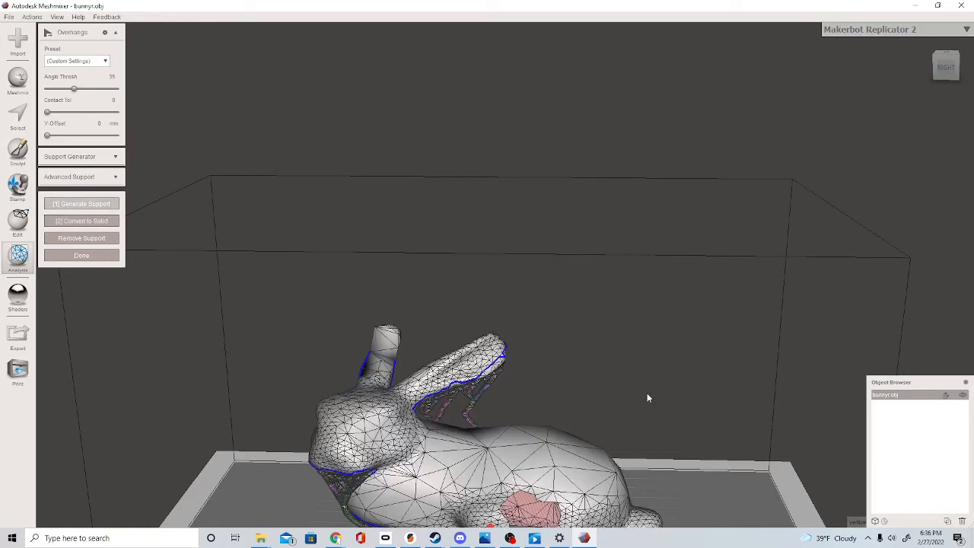
right_click_drag(647, 397, 198, 280)
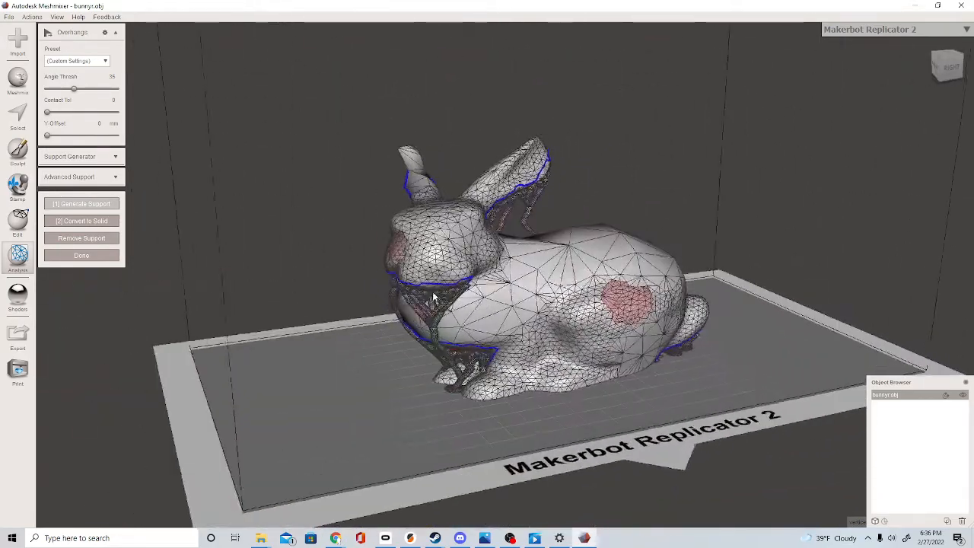
left_click(96, 259)
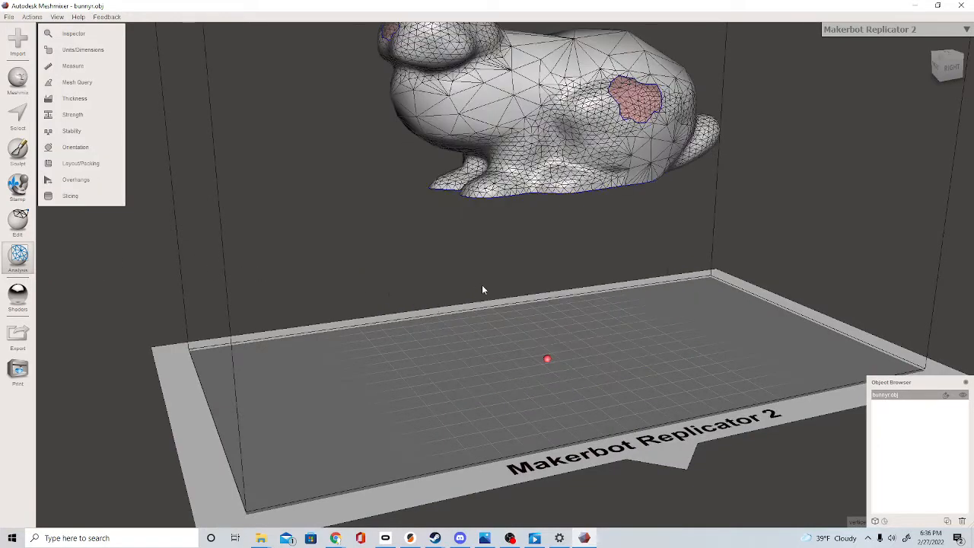
right_click_drag(372, 175, 321, 345)
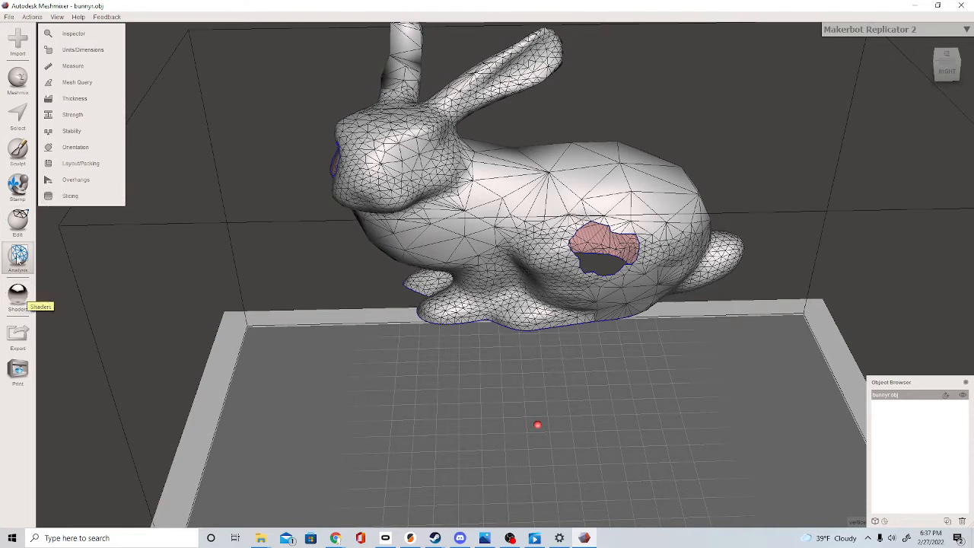
- Apply the copper shader to the bunny, and replace it with the purple shader
left_click(17, 291)
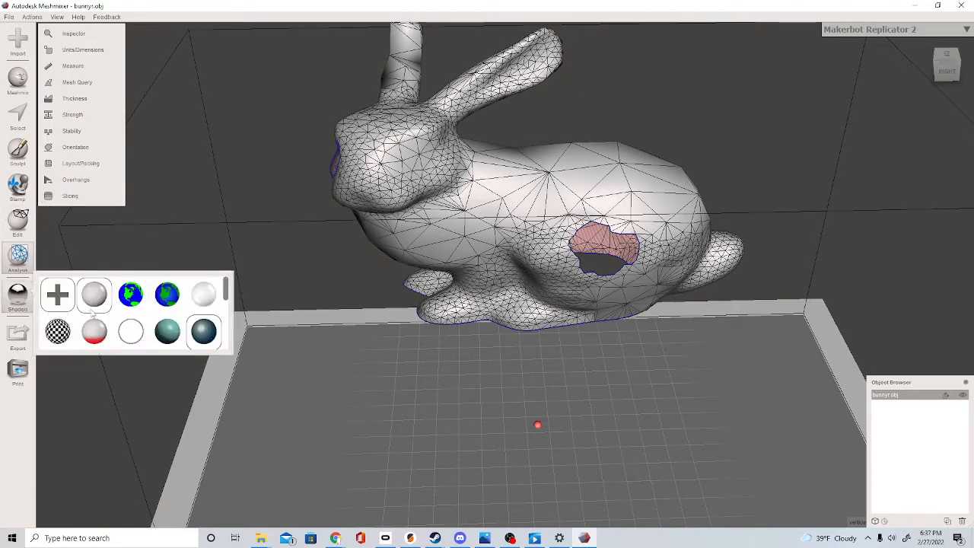
scroll(92, 310, "down", 2)
left_click_drag(94, 329, 525, 221)
right_click_drag(387, 346, 412, 332)
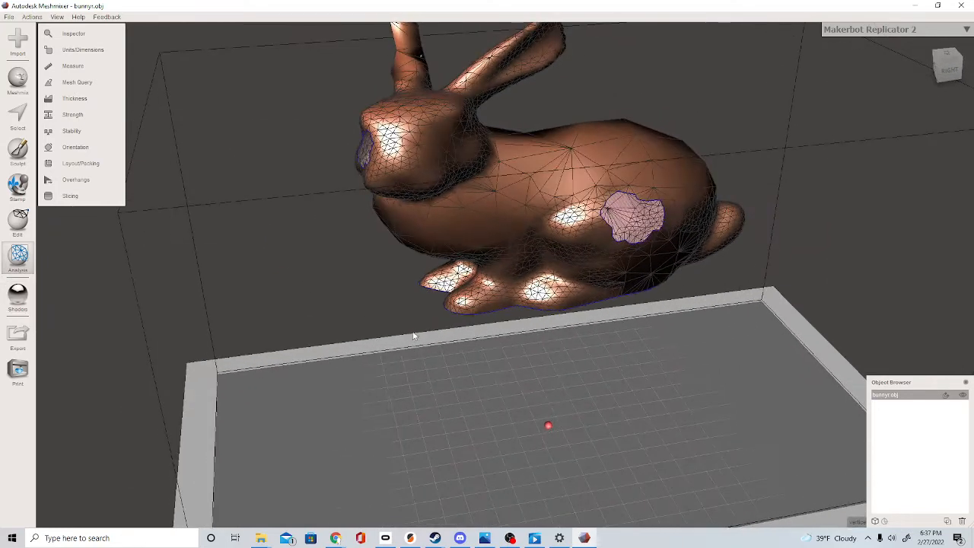
left_click(18, 291)
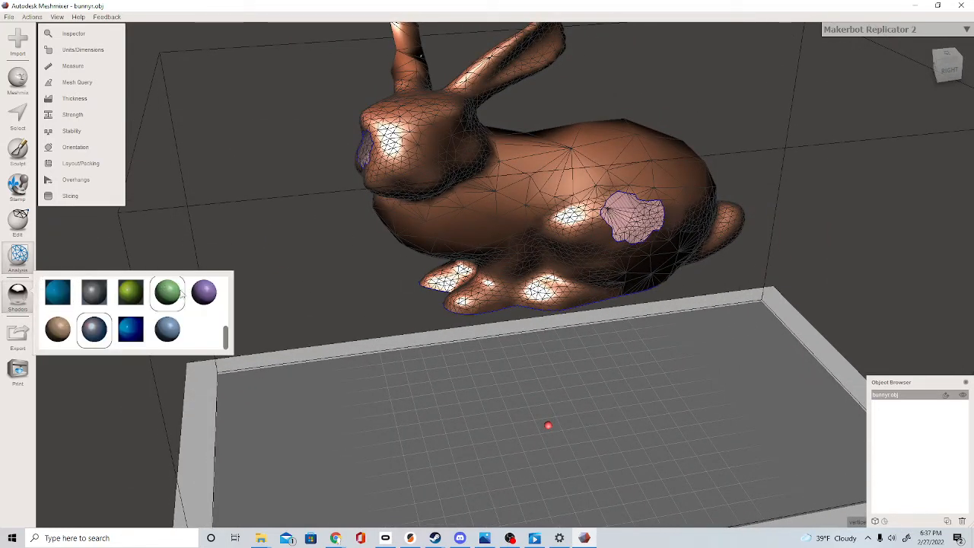
left_click_drag(204, 292, 479, 244)
right_click_drag(479, 244, 426, 241)
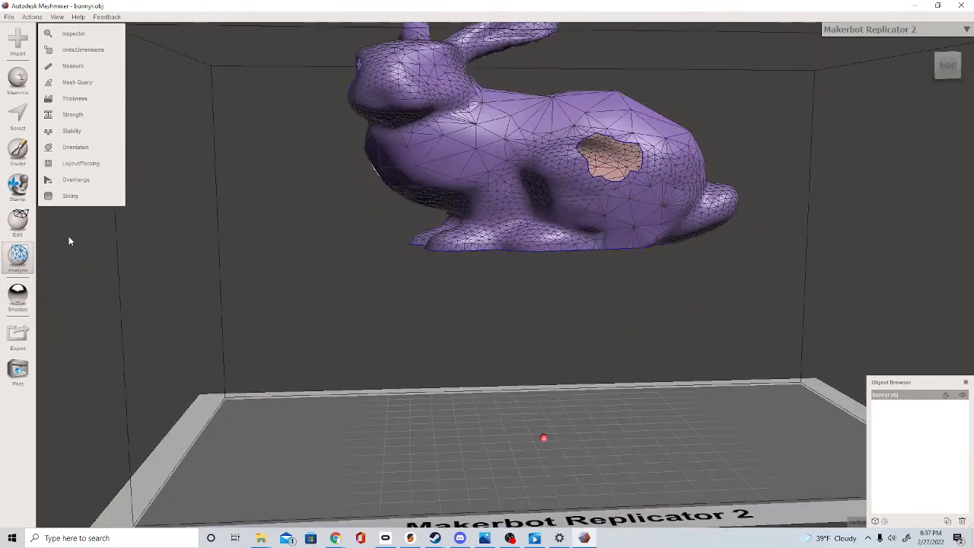
- Apply the red overhang-highlighting shader to the bunny, and replace it with the transparent shader to see through the mesh
left_click(13, 307)
scroll(72, 305, "up", 3)
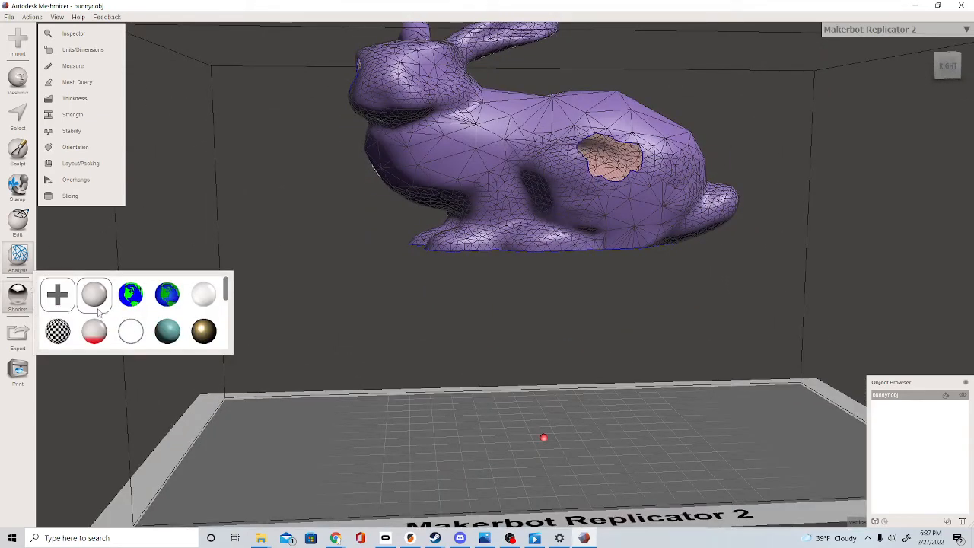
left_click_drag(94, 331, 473, 166)
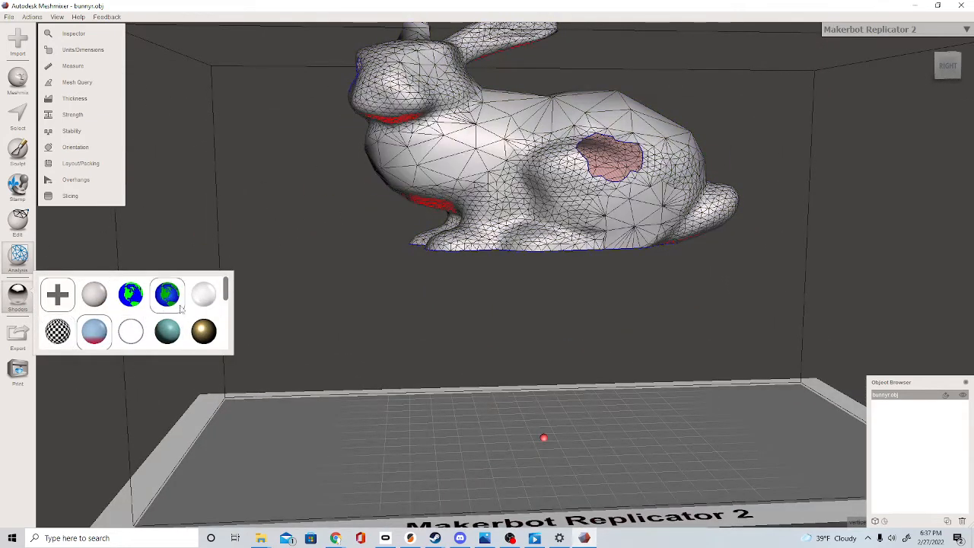
left_click_drag(203, 293, 467, 200)
right_click_drag(467, 199, 299, 311)
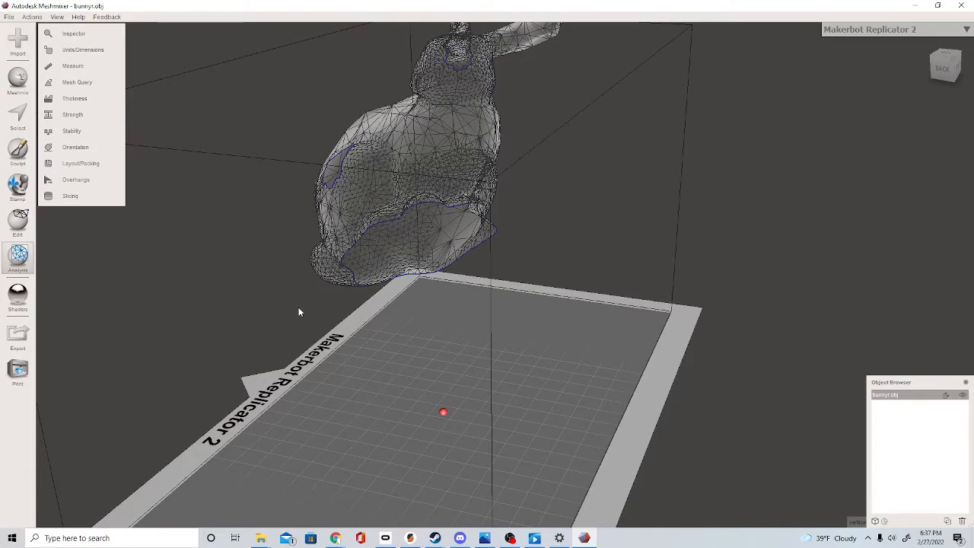
right_click_drag(552, 241, 720, 241)
- Return the bunny to the default light grey shader, and replace that with the gold shader
left_click(19, 298)
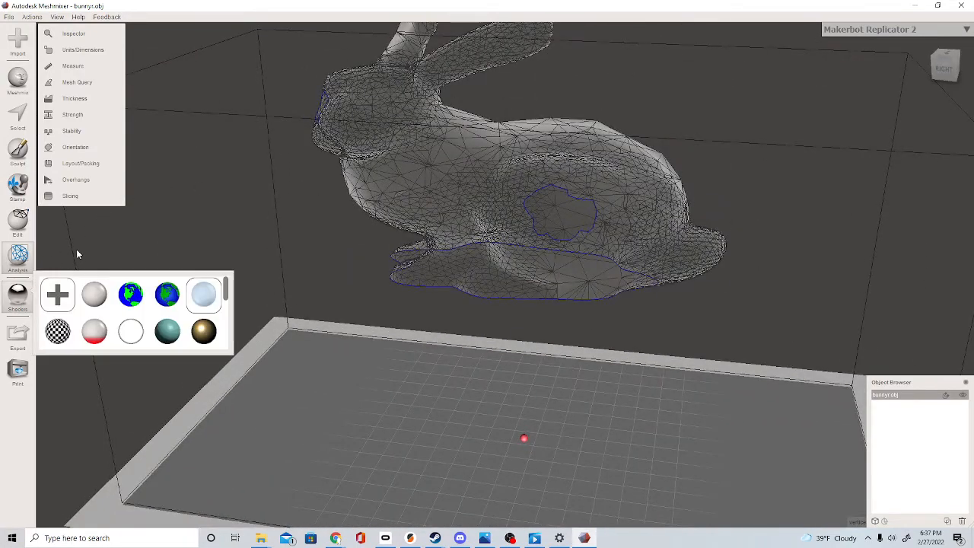
mouse_move(95, 294)
left_mouse_down()
mouse_move(482, 126)
mouse_move(487, 163)
left_mouse_up()
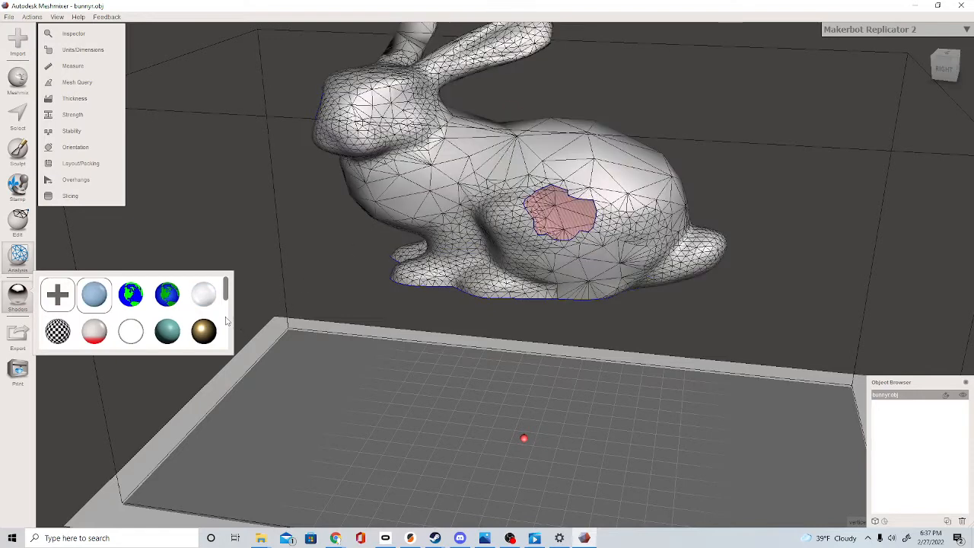
left_click_drag(204, 331, 269, 293)
left_click_drag(418, 182, 418, 185)
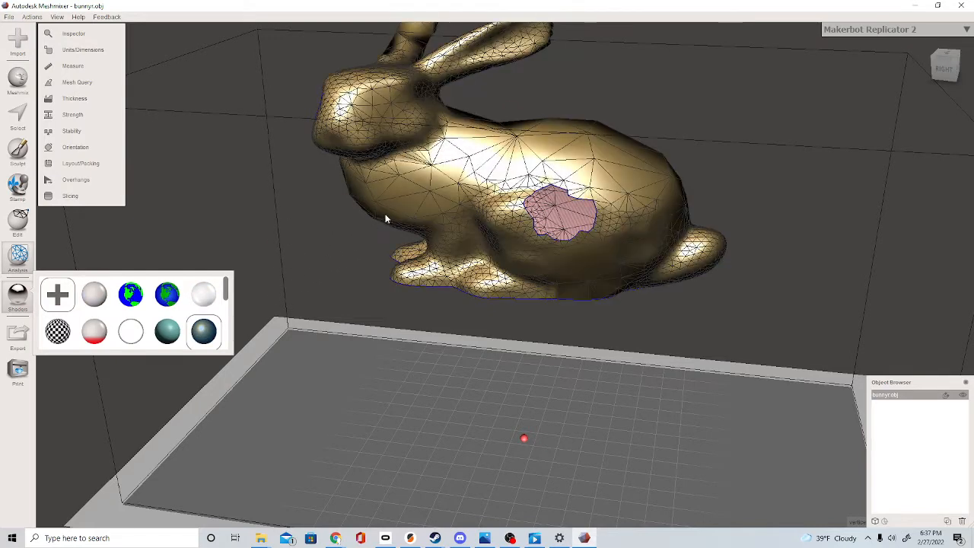
mouse_move(499, 244)
right_mouse_down()
mouse_move(529, 256)
mouse_move(613, 249)
mouse_move(542, 304)
mouse_move(506, 261)
right_mouse_up()
key("w")
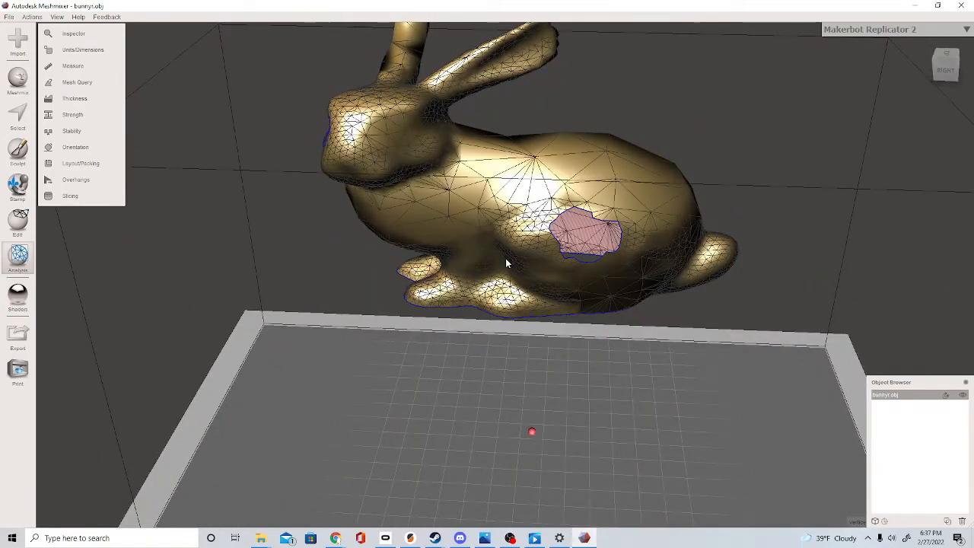
right_click_drag(572, 281, 536, 259)
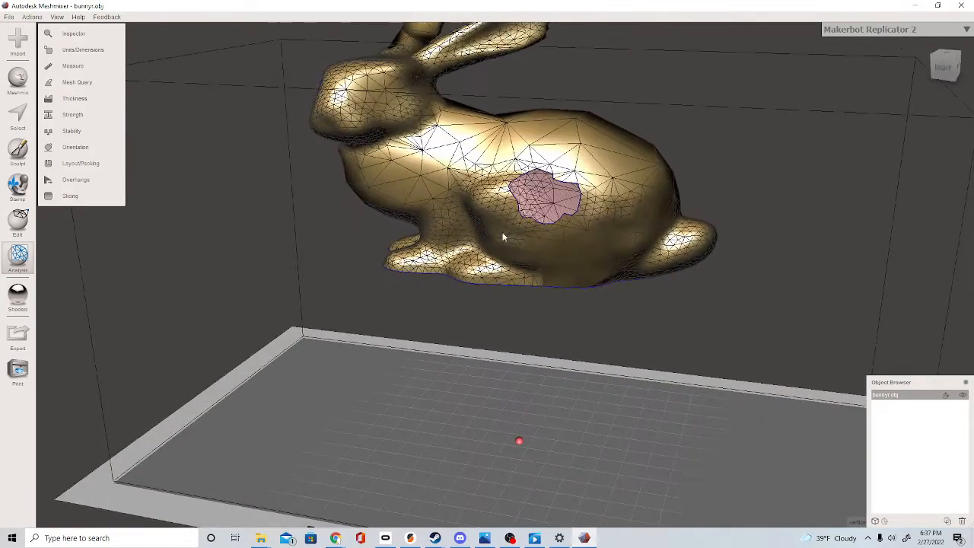
middle_click_drag(502, 234, 453, 403)
right_click_drag(453, 404, 487, 343)
right_click_drag(481, 293, 503, 306)
scroll(292, 314, "down", 1)
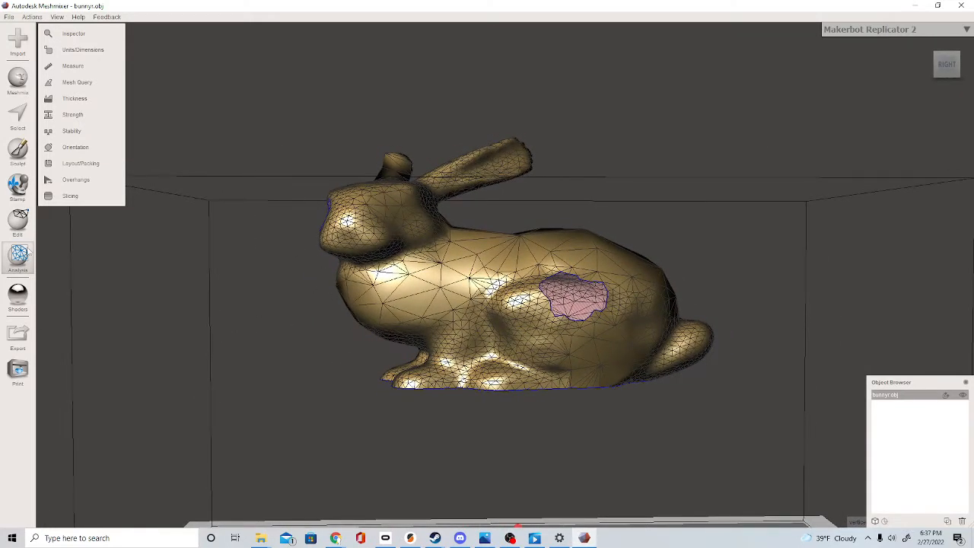
left_click(18, 221)
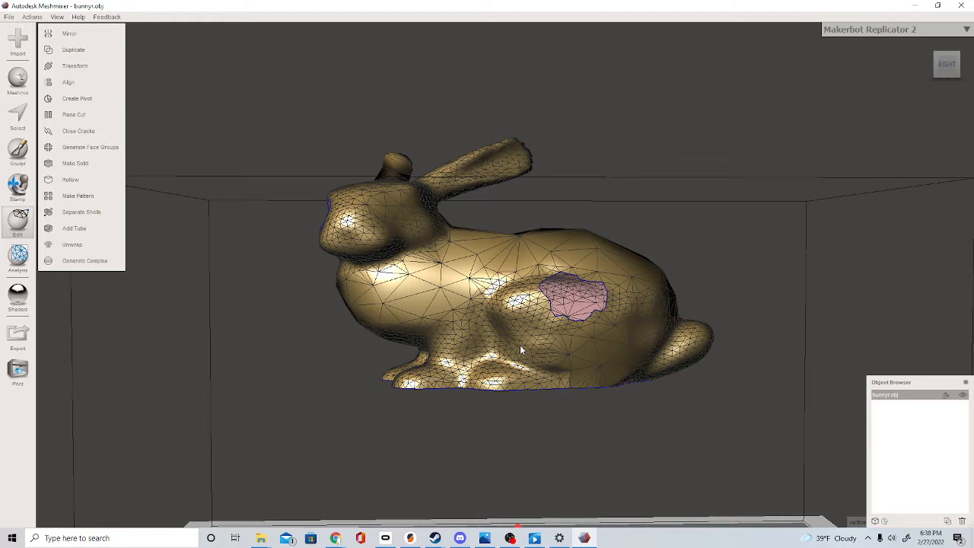
- Make a Dual Edges pattern from the bunny with Make Pattern, update the result and accept it as a new object
left_click(97, 195)
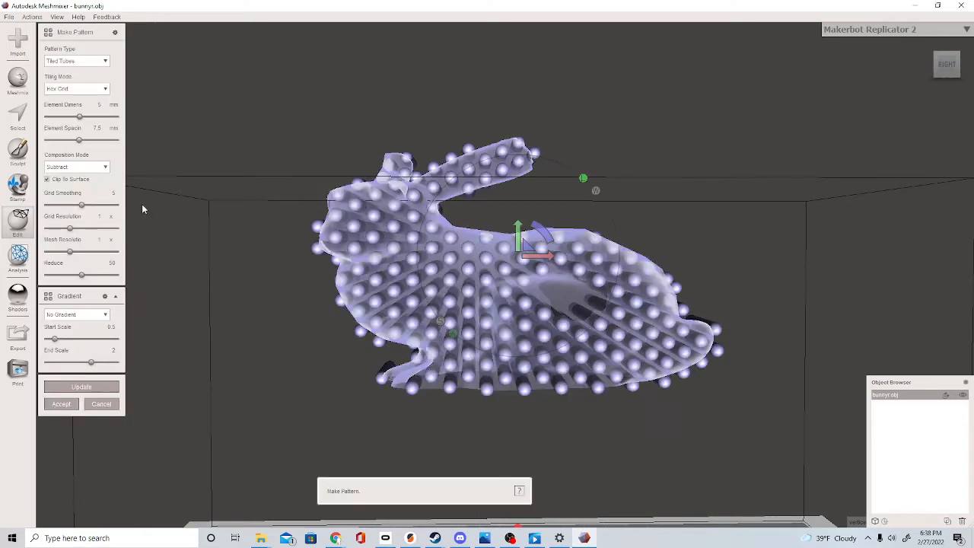
left_click(95, 65)
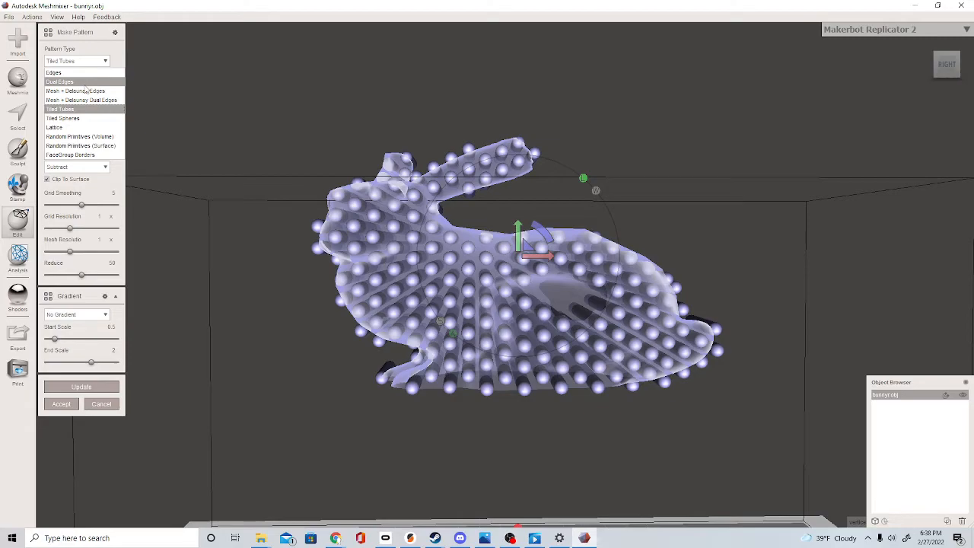
left_click(85, 83)
right_click_drag(584, 303, 481, 313)
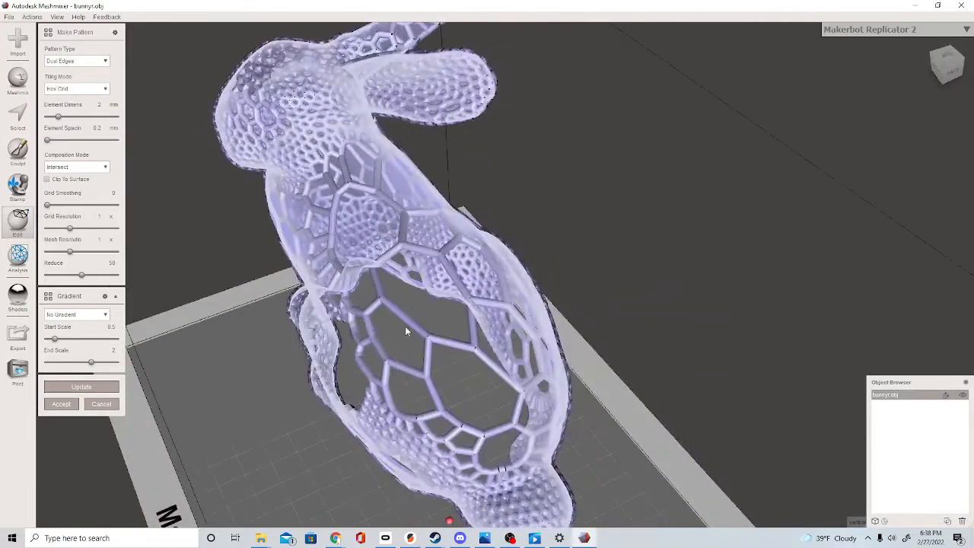
right_click_drag(341, 304, 452, 257)
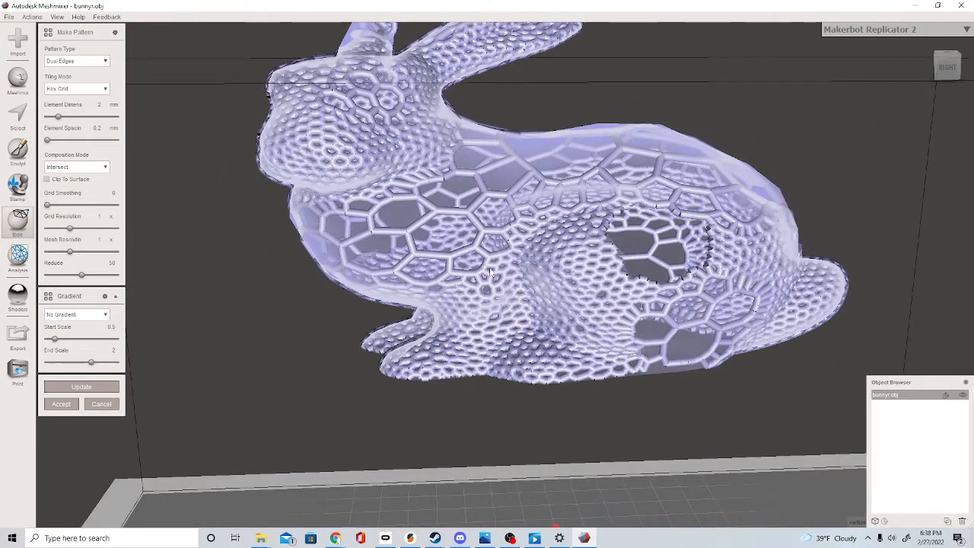
right_click_drag(561, 242, 499, 234)
right_click_drag(562, 242, 528, 258)
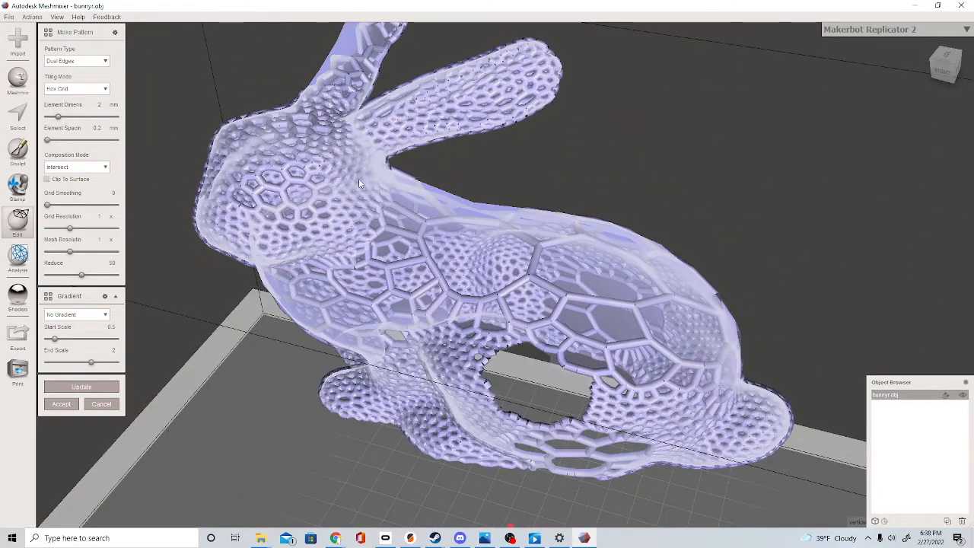
mouse_move(357, 246)
right_mouse_down()
mouse_move(495, 241)
mouse_move(357, 262)
right_mouse_up()
left_click(81, 387)
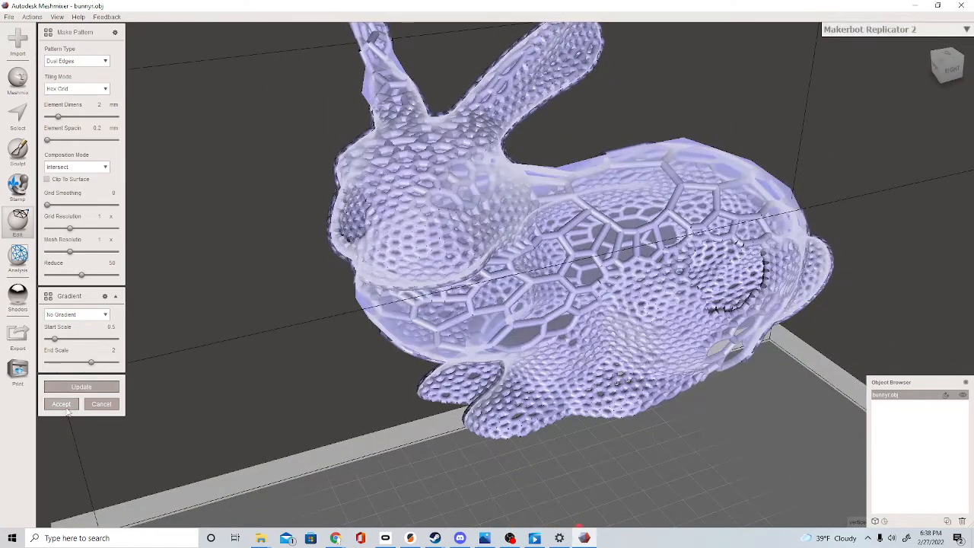
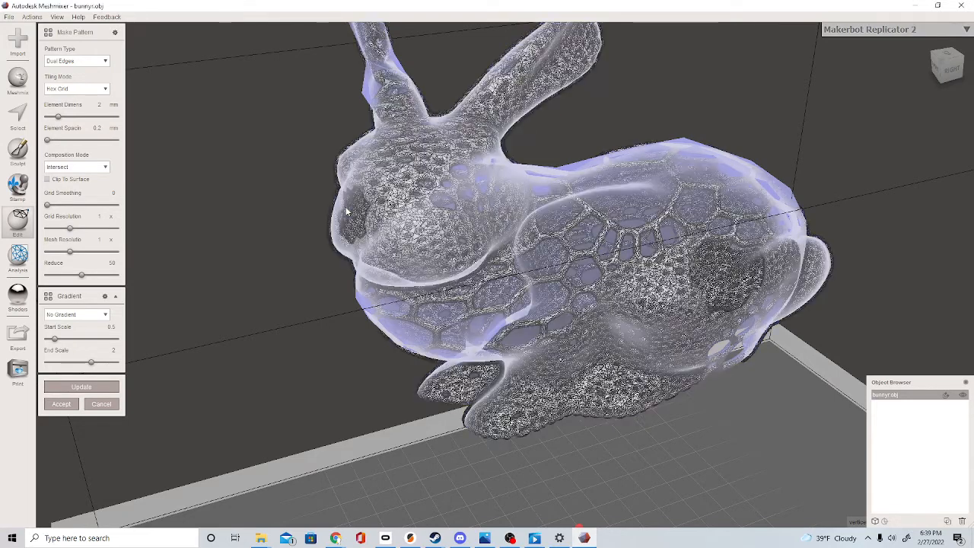
left_click(62, 404)
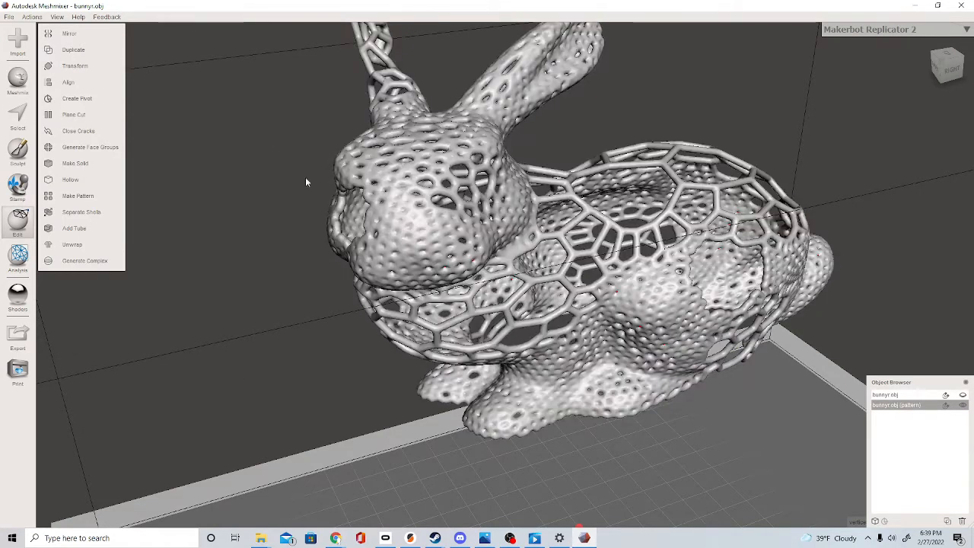
- Examine the patterned bunny's open lattice from the side, from above and from below
mouse_move(561, 308)
right_mouse_down()
mouse_move(476, 293)
mouse_move(285, 303)
mouse_move(543, 294)
mouse_move(541, 217)
mouse_move(646, 340)
mouse_move(518, 319)
mouse_move(553, 318)
right_mouse_up()
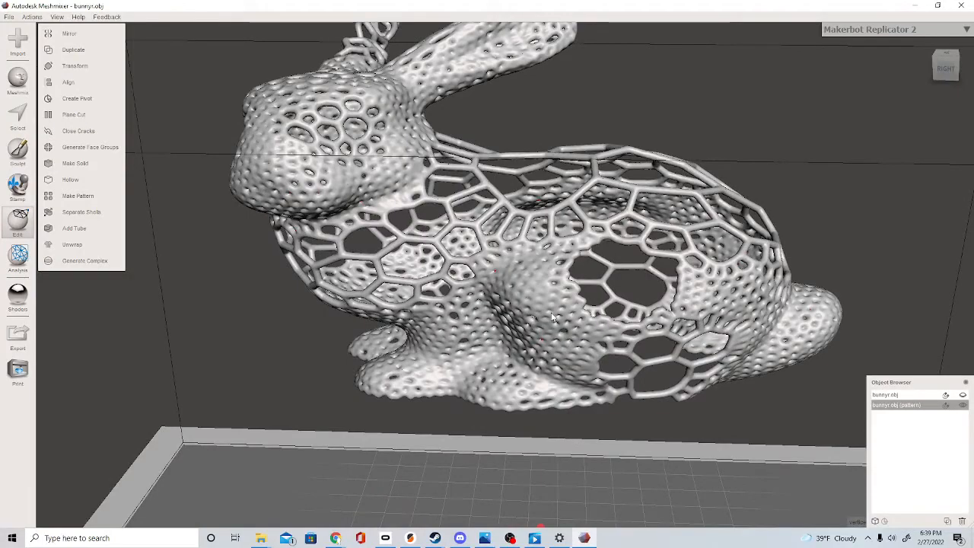
scroll(596, 323, "down", 2)
right_click_drag(603, 342, 462, 293)
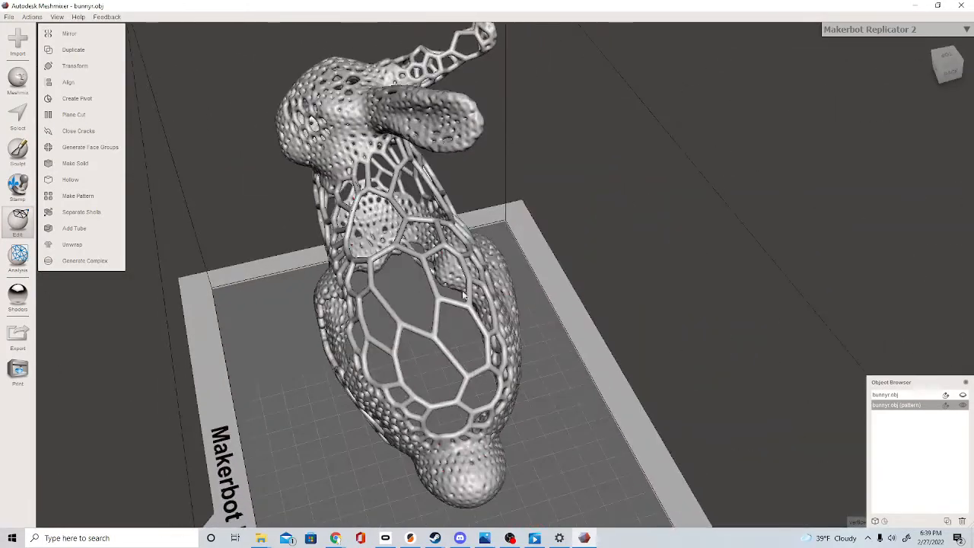
right_click_drag(438, 365, 521, 254)
scroll(473, 216, "up", 5)
scroll(473, 221, "down", 5)
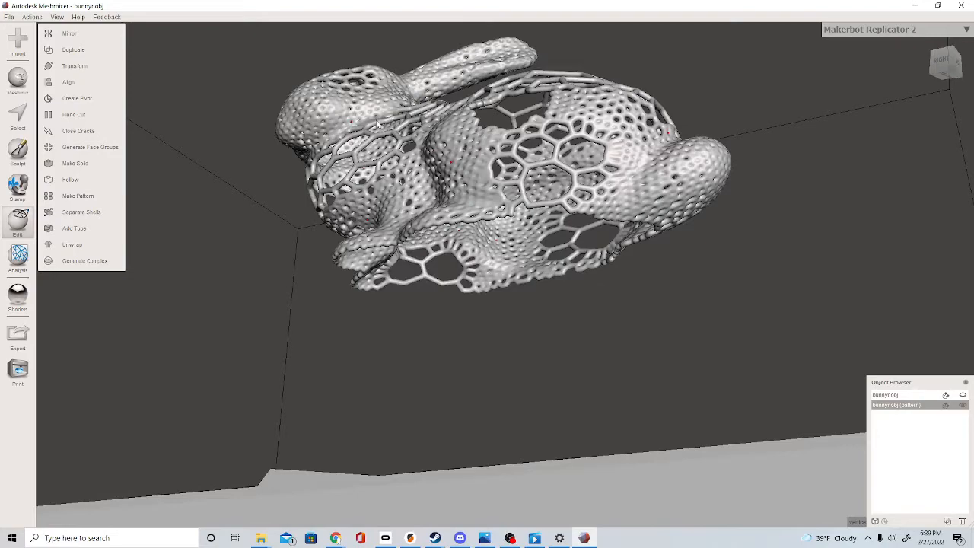
right_click_drag(596, 283, 552, 320)
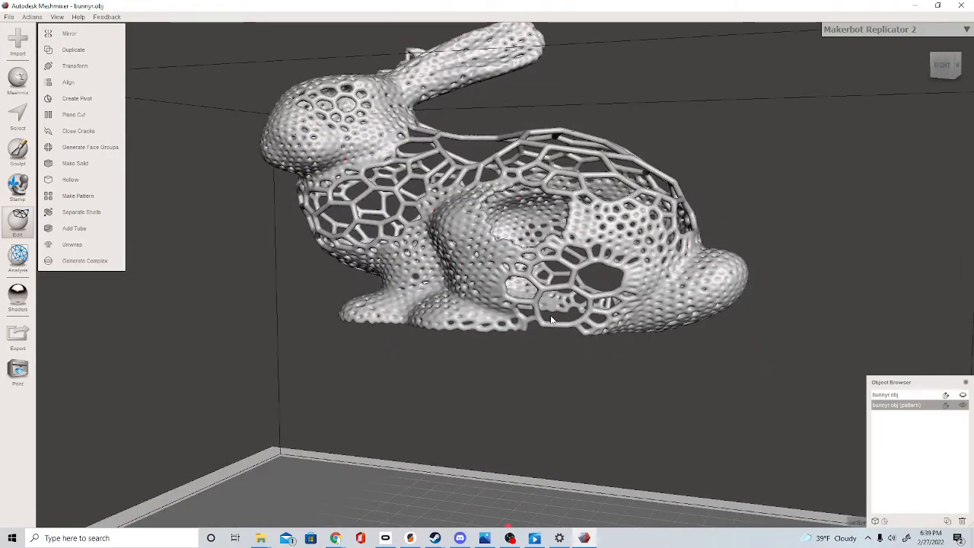
right_click_drag(414, 260, 452, 294)
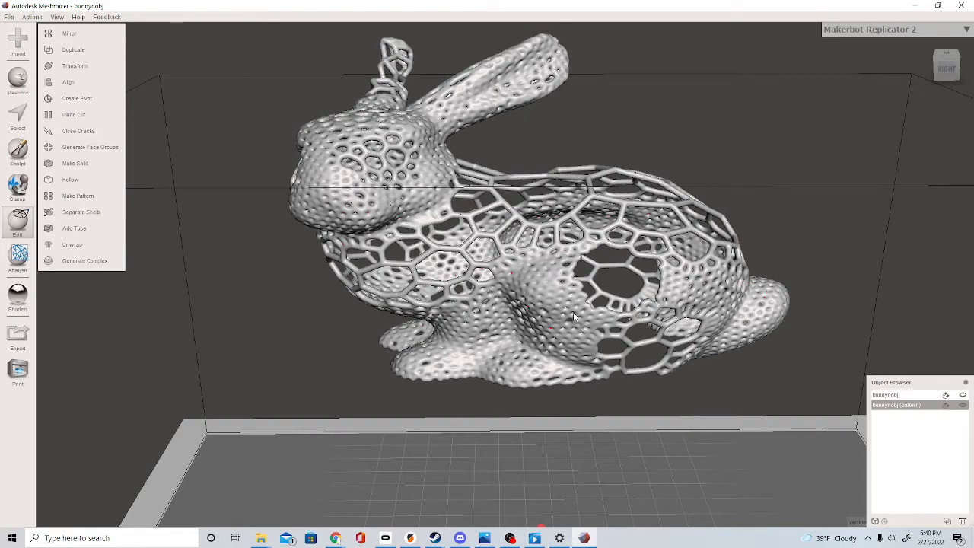
right_click_drag(573, 317, 553, 293)
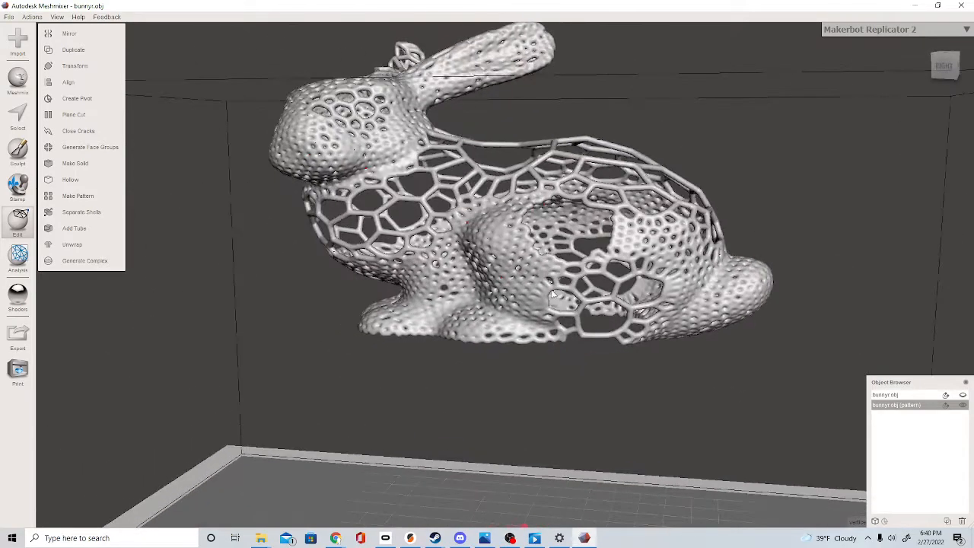
- Hide the patterned bunny, then show the original bunny and make it the active object
left_click(962, 405)
left_click(963, 394)
left_click(915, 395)
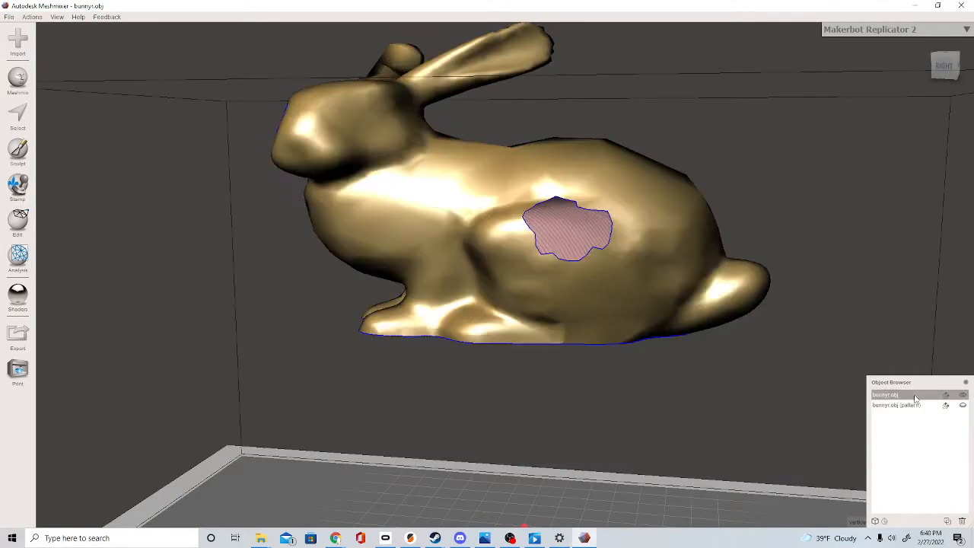
right_click_drag(483, 393, 514, 397)
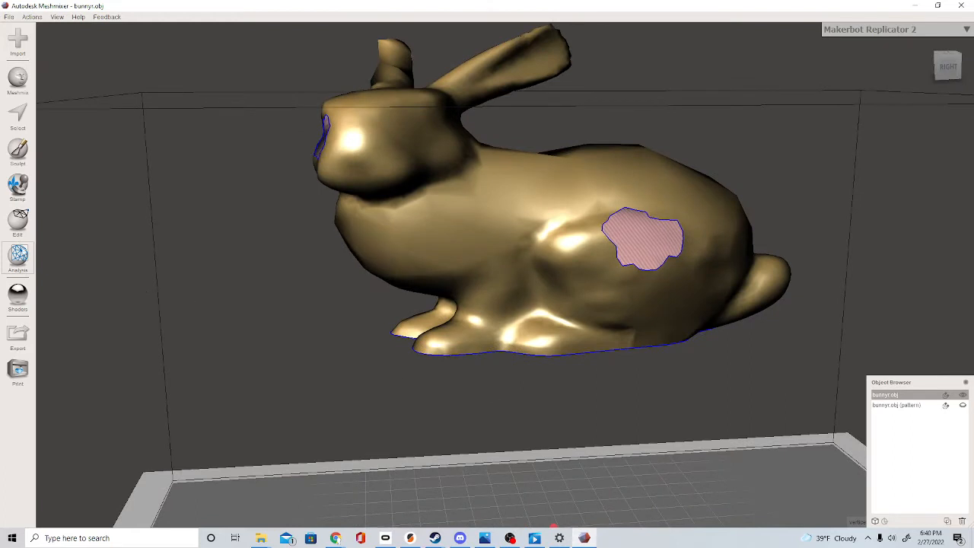
- Preview the Edges pattern type on the original bunny with Make Pattern, and look at it up close
left_click(17, 221)
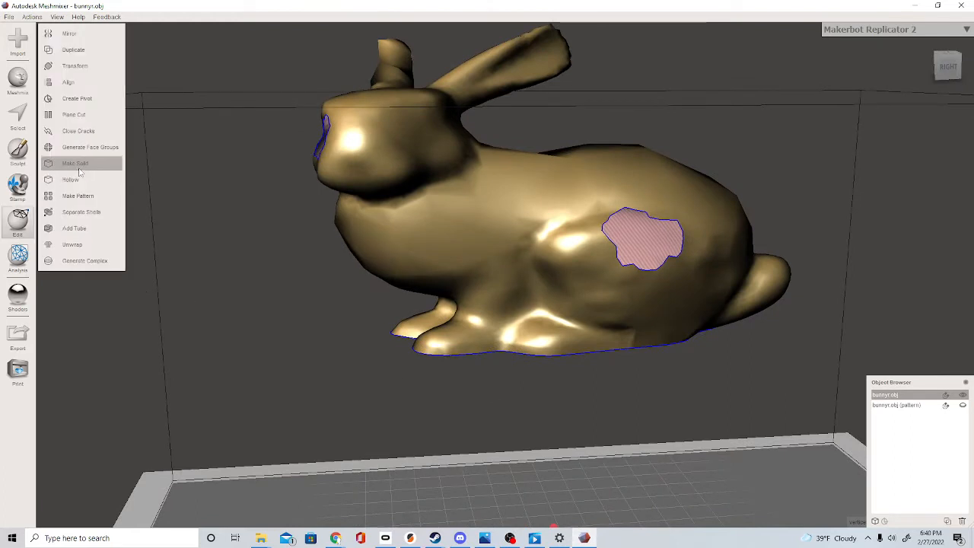
left_click(77, 196)
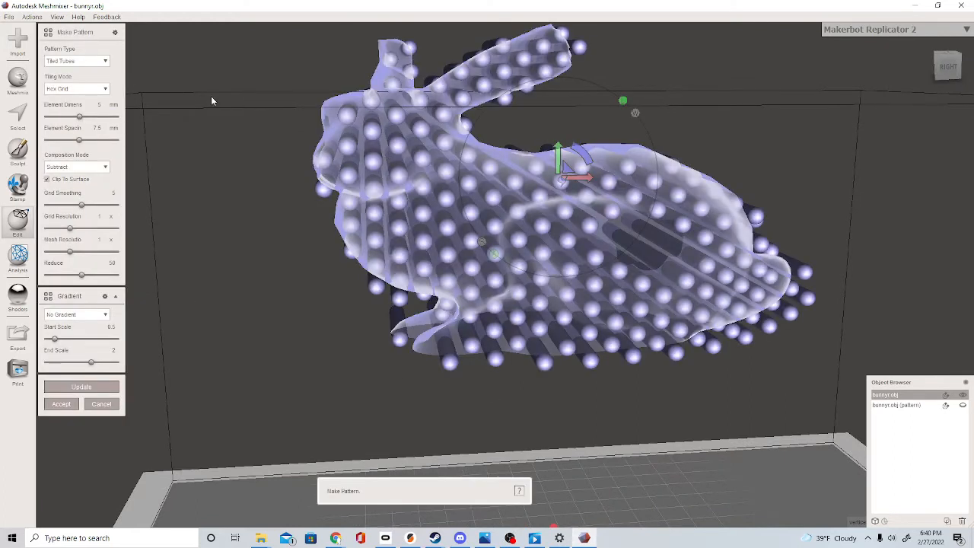
left_click(90, 61)
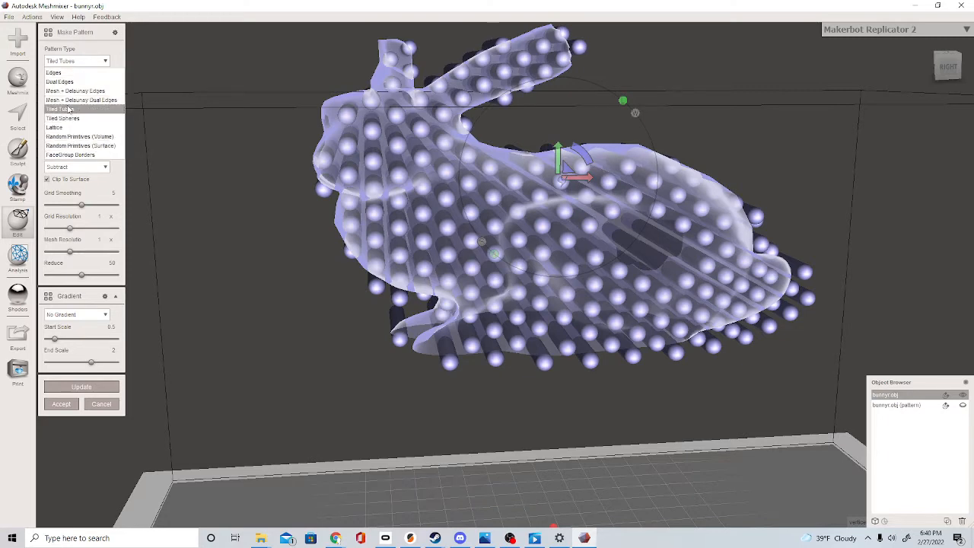
left_click(74, 73)
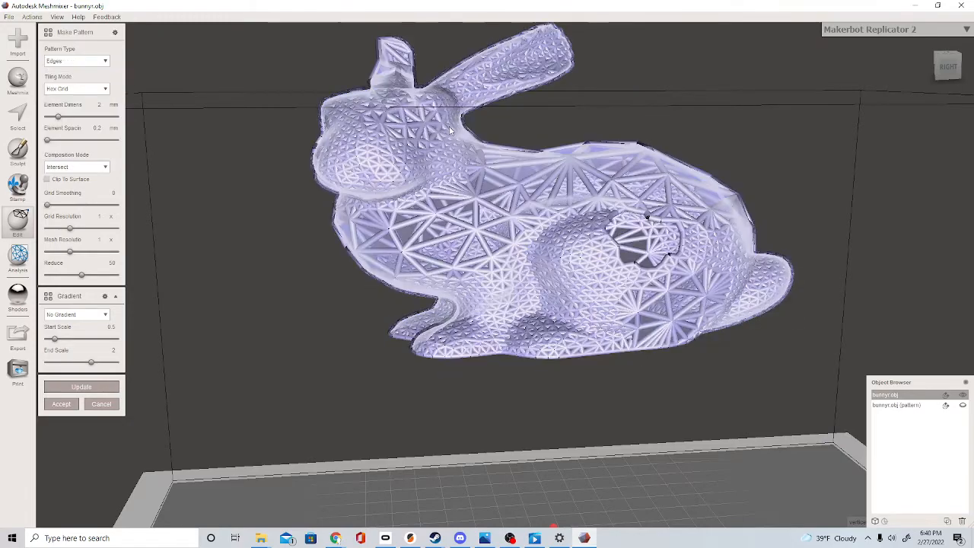
right_click_drag(590, 255, 464, 293)
scroll(541, 340, "up", 3)
- Switch the pattern type to Tiled Tubes and inspect the tubes running through the bunny
left_click(91, 60)
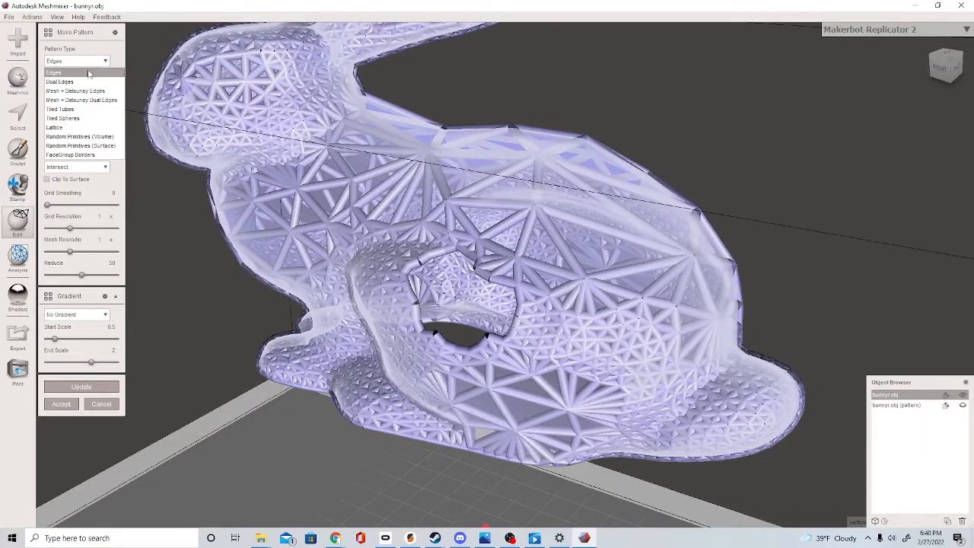
left_click(76, 110)
right_click_drag(397, 159, 541, 166)
scroll(490, 152, "up", 3)
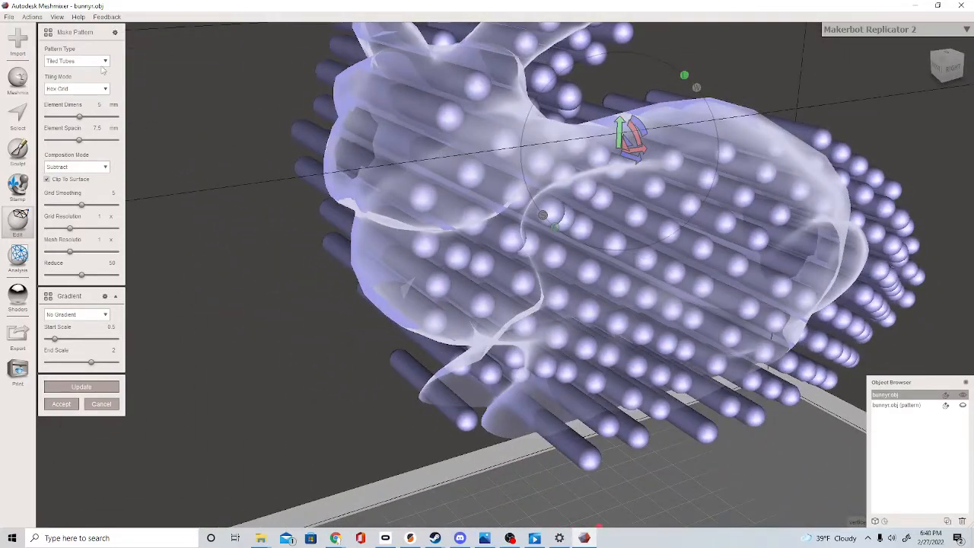
- Preview the Lattice pattern type on the bunny, and cancel Make Pattern
left_click(103, 61)
left_click(92, 134)
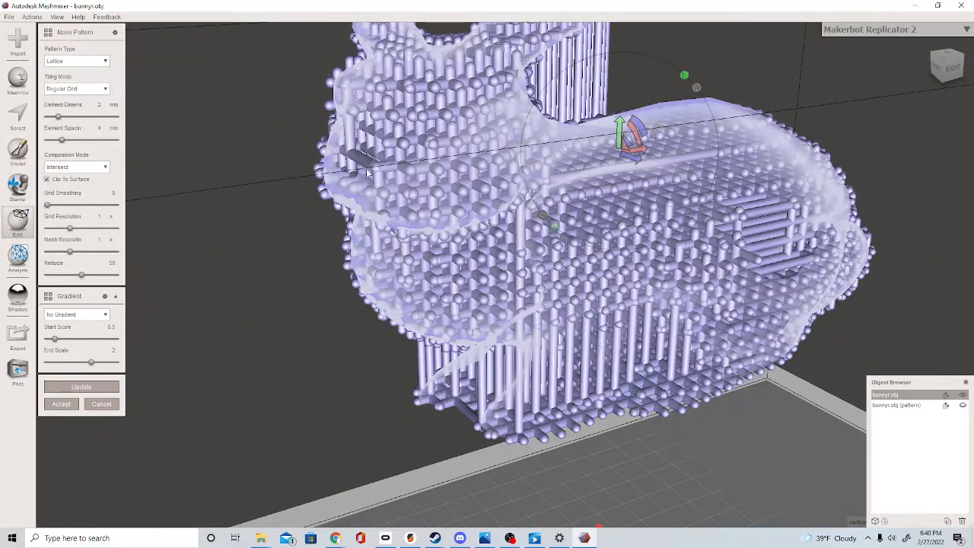
right_click_drag(368, 173, 475, 215)
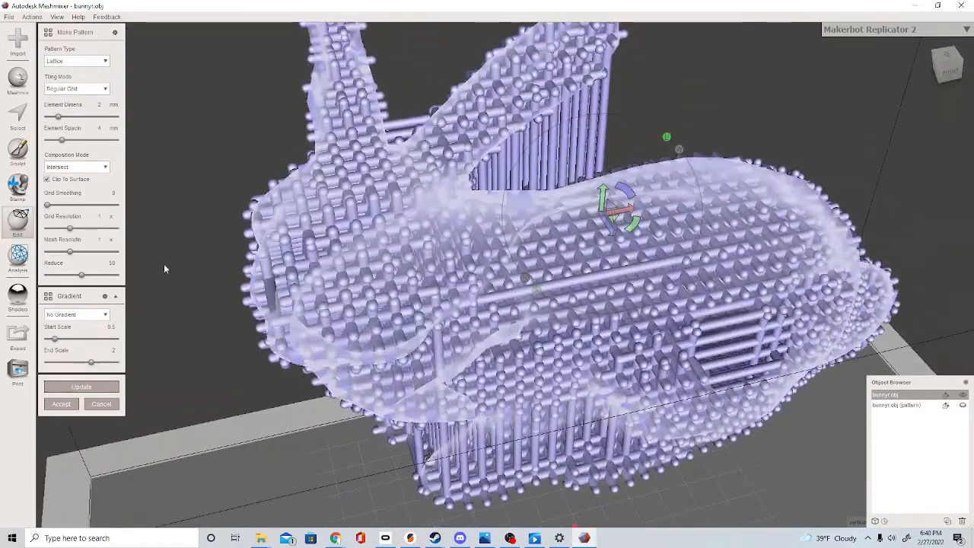
left_click(100, 404)
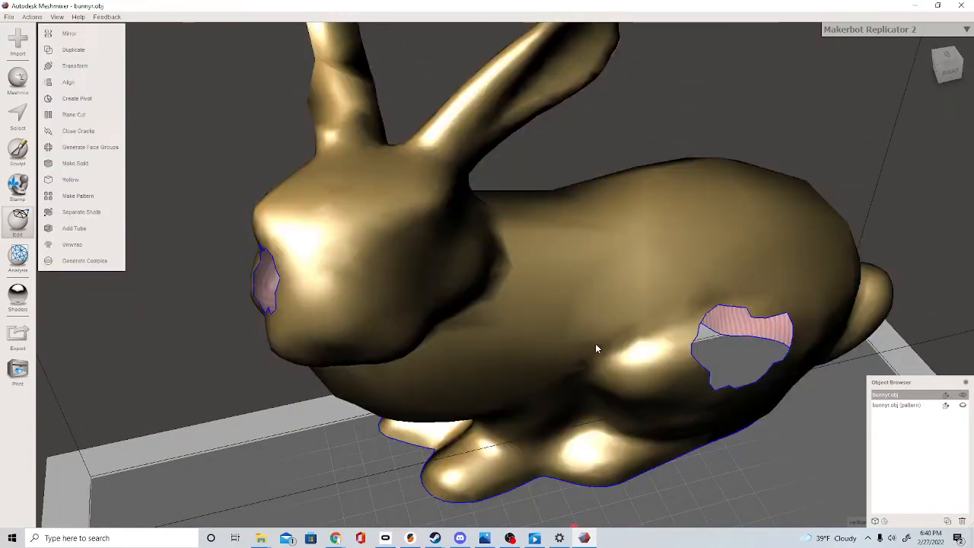
- Hide the original bunny, then select the patterned bunny and make it visible again
left_click(962, 395)
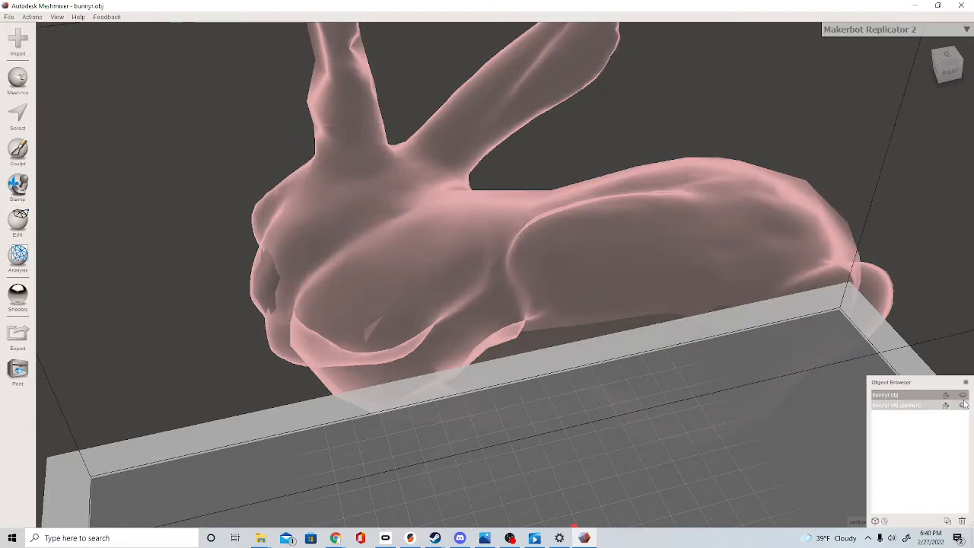
left_click(964, 404)
left_click(894, 396)
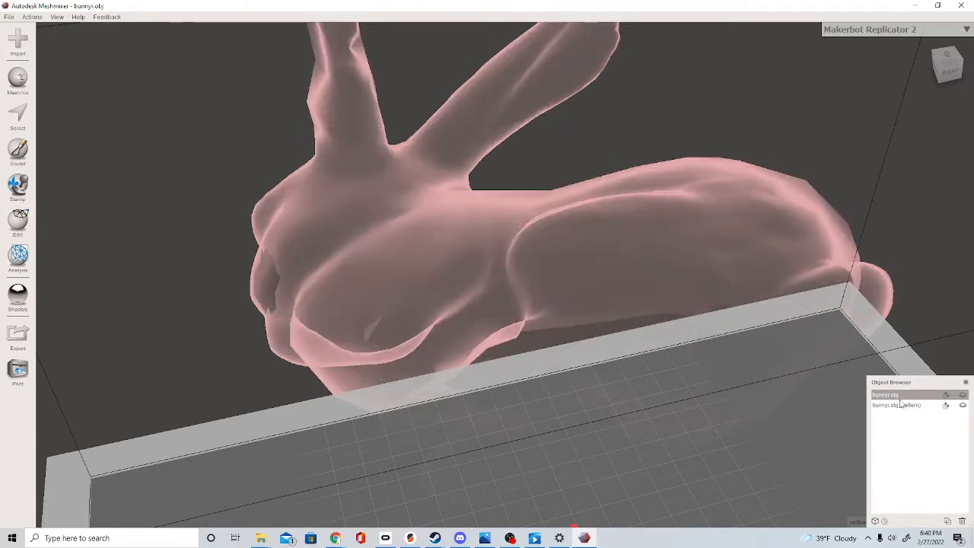
left_click(903, 405)
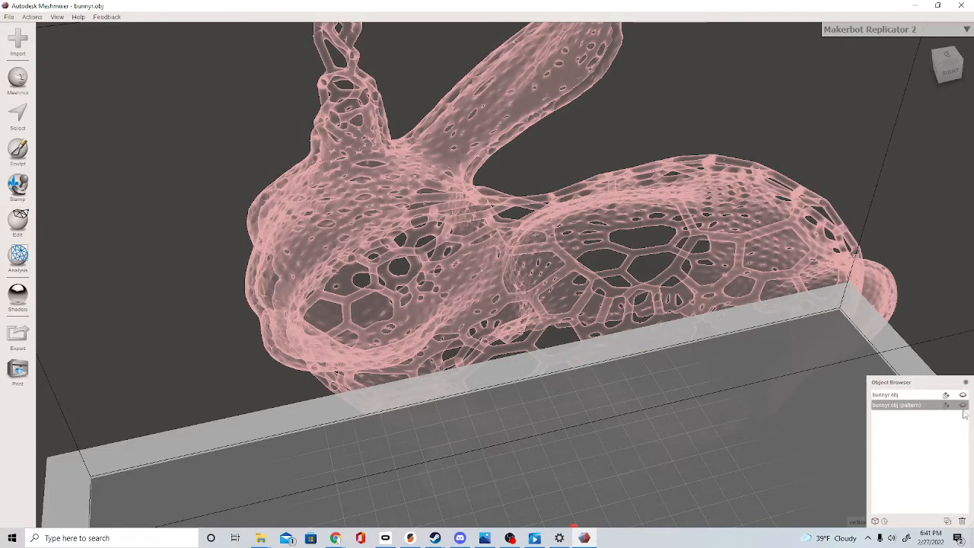
left_click(961, 405)
- Examine the patterned bunny's underside and open base, including a close-up of the lattice around the feet
scroll(684, 380, "down", 4)
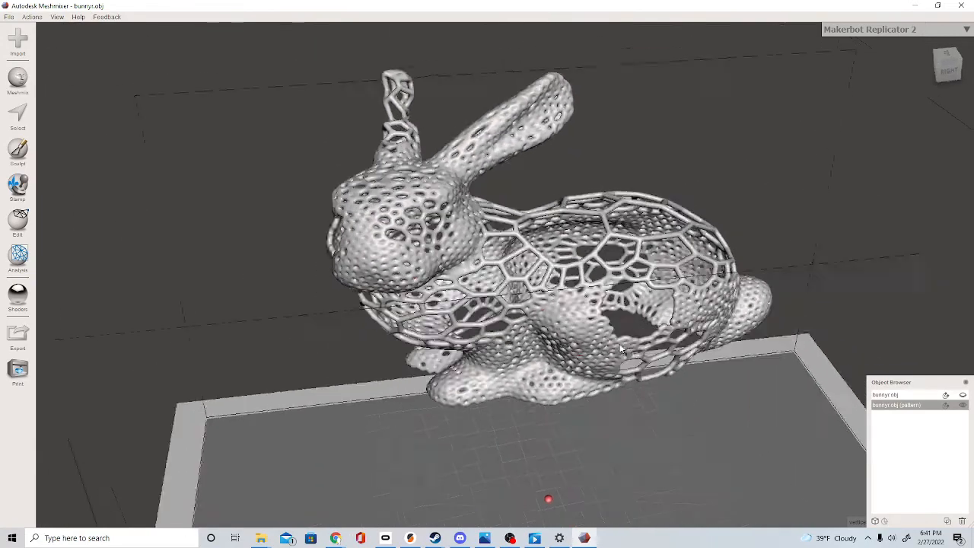
right_click_drag(670, 380, 487, 274)
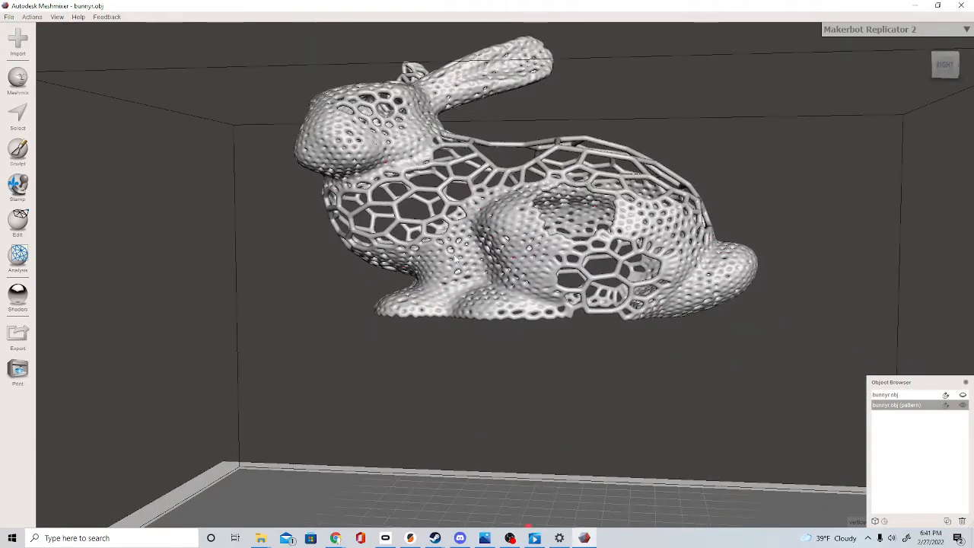
right_click_drag(414, 263, 423, 254)
scroll(444, 234, "up", 3)
scroll(444, 233, "up", 3)
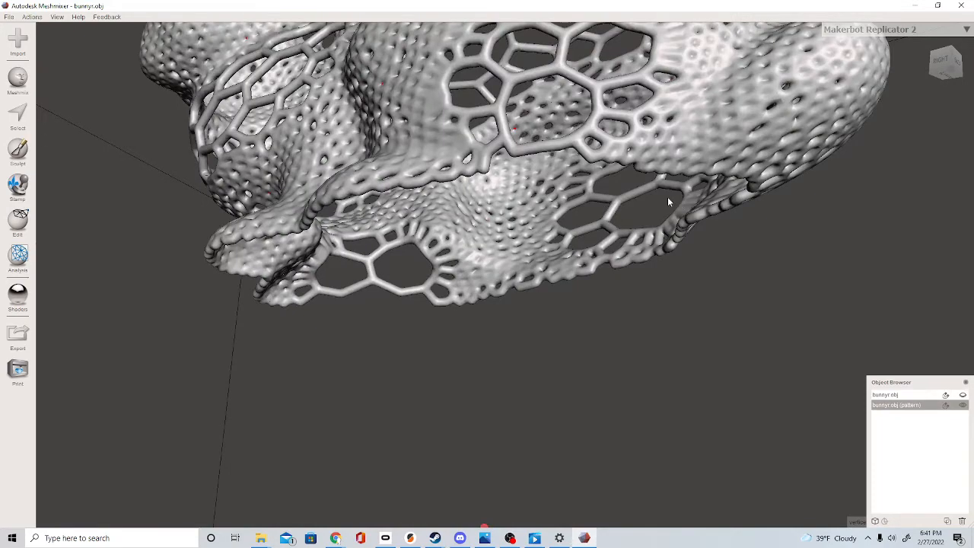
right_click_drag(667, 196, 709, 246)
scroll(606, 309, "down", 4)
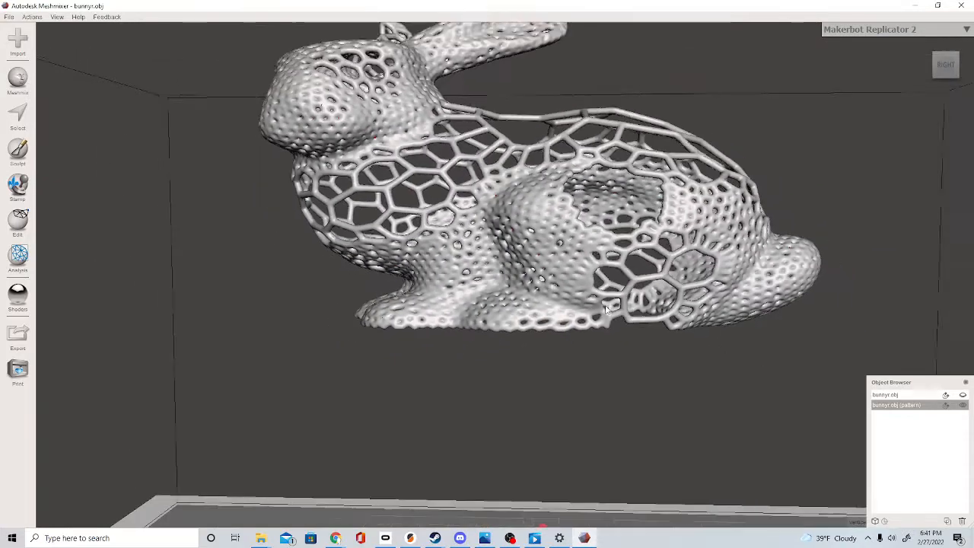
scroll(606, 308, "down", 2)
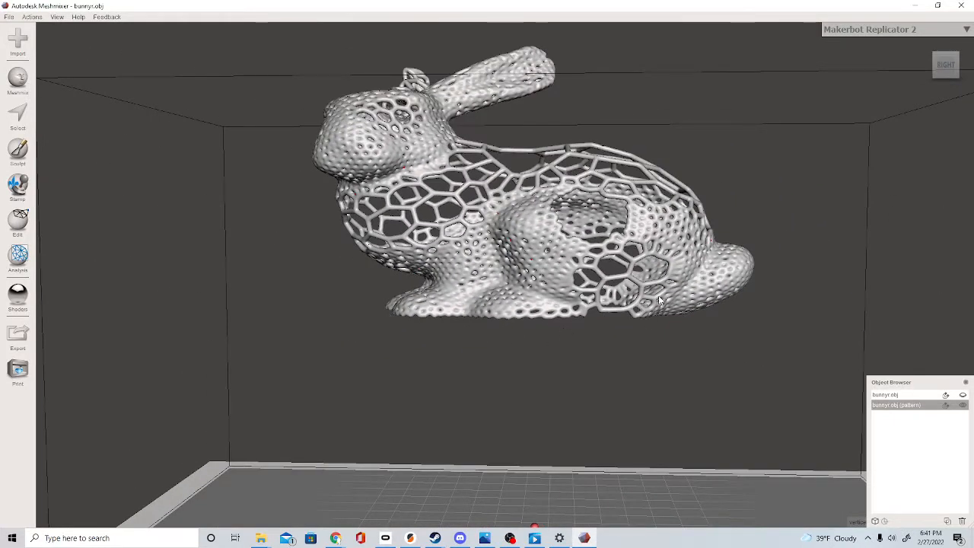
- Trim the patterned bunny's base flat just above the feet's underside with a Plane Cut, using Cut (Discard Half) and Remeshed Fill
left_click(18, 220)
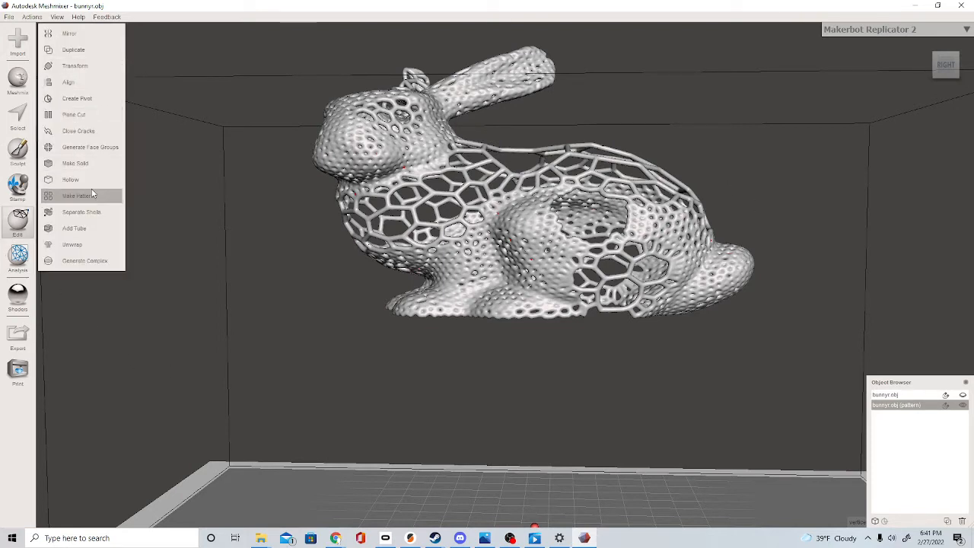
left_click(74, 114)
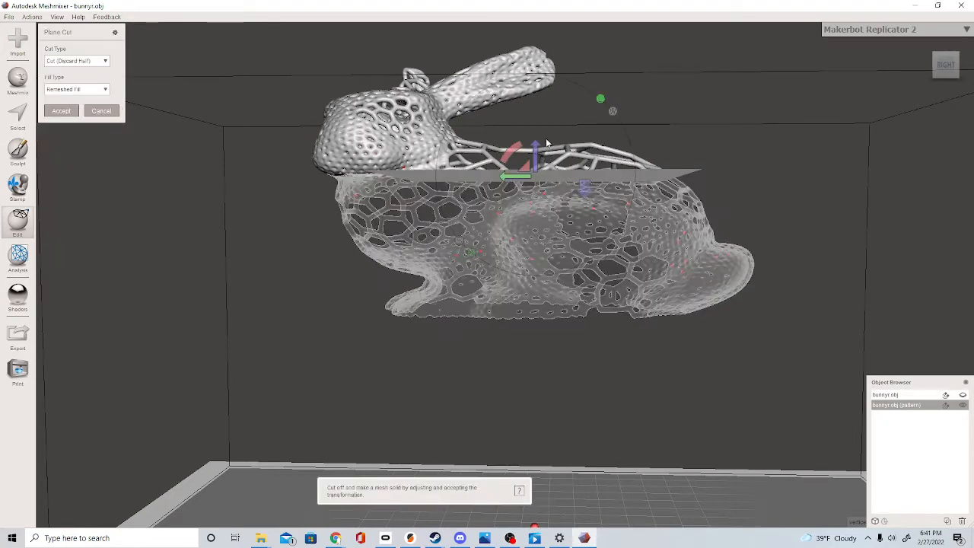
mouse_move(524, 262)
left_mouse_down()
mouse_move(521, 281)
mouse_move(522, 270)
left_mouse_up()
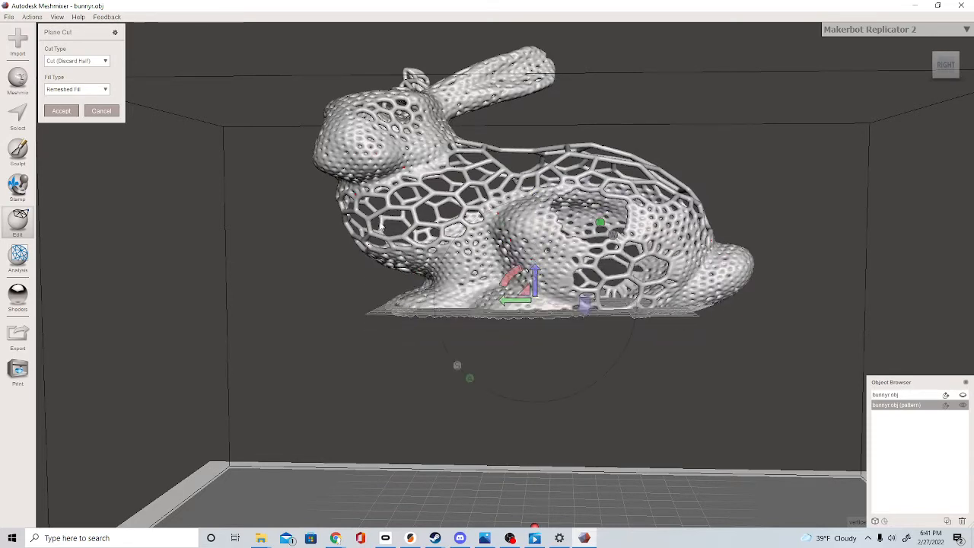
left_click(65, 111)
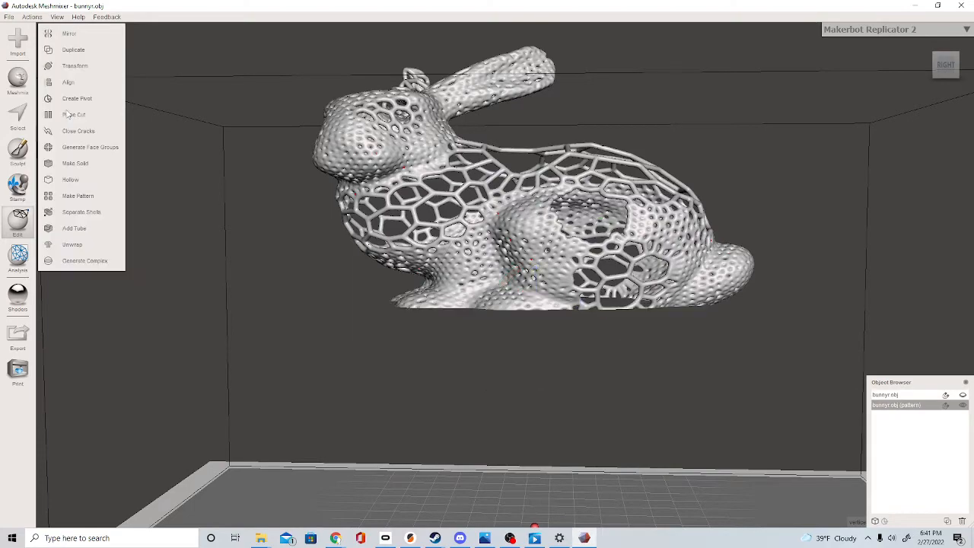
- Inspect the trimmed base and the lattice of the patterned bunny from several angles
right_click_drag(726, 357, 809, 387)
scroll(479, 313, "up", 8)
scroll(808, 386, "down", 6)
right_click_drag(795, 292, 635, 290)
scroll(635, 290, "down", 3)
right_click_drag(548, 283, 479, 243)
scroll(631, 279, "up", 4)
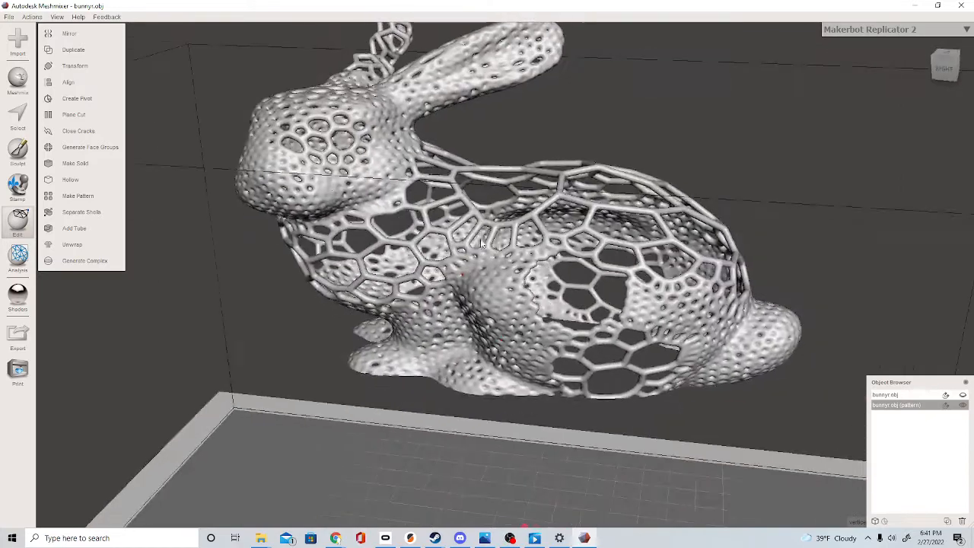
- Export the patterned bunny to Downloads as "new bunny" in STL ASCII Format, continuing despite it being a complex object
left_click(19, 339)
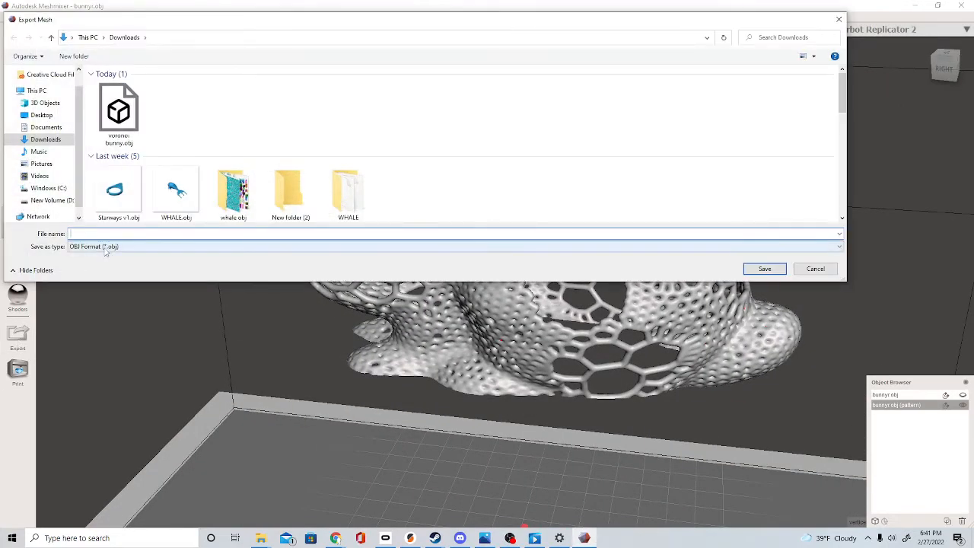
left_click(103, 247)
left_click(102, 256)
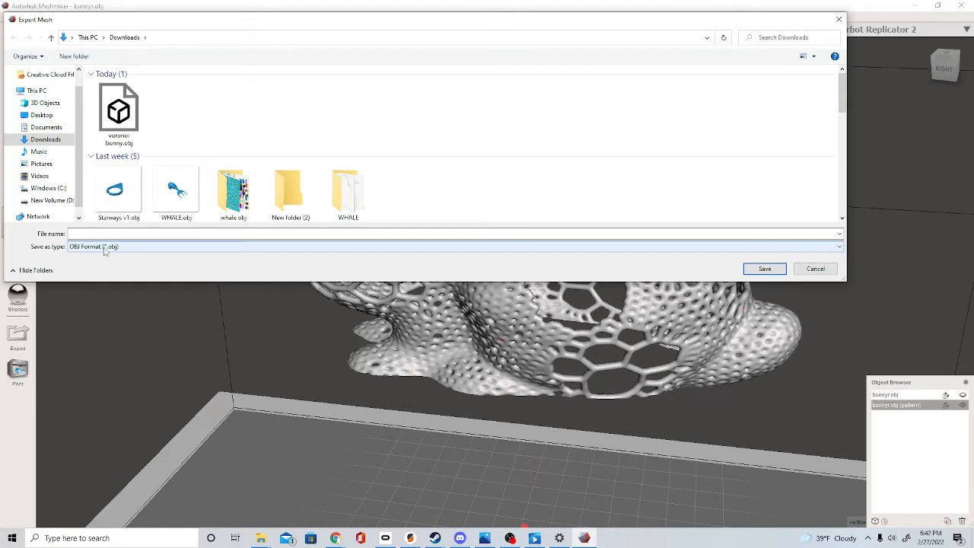
left_click(150, 253)
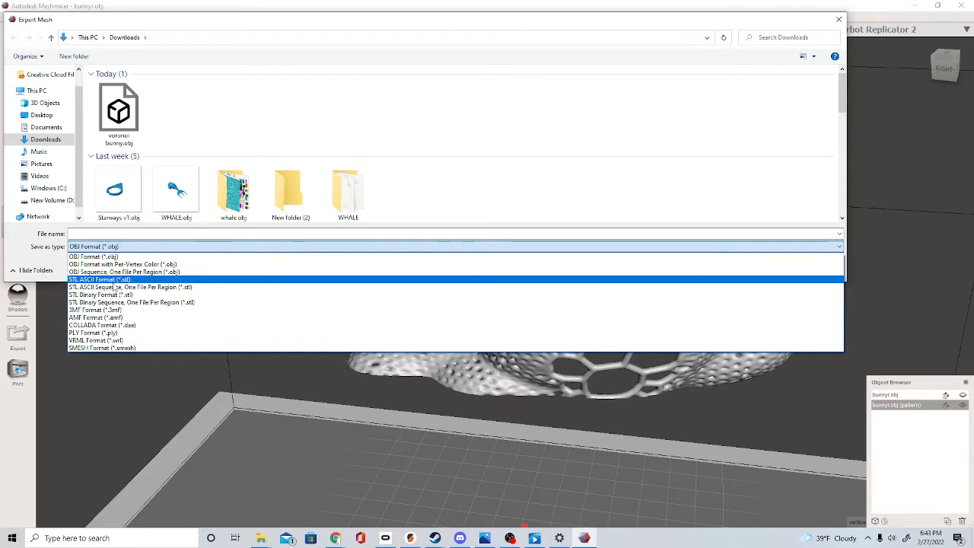
left_click(107, 279)
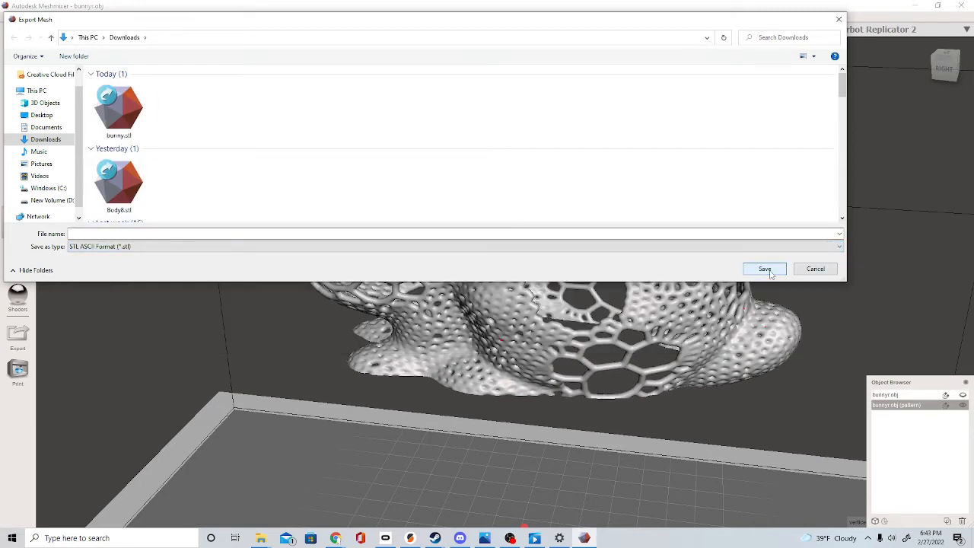
left_click(90, 235)
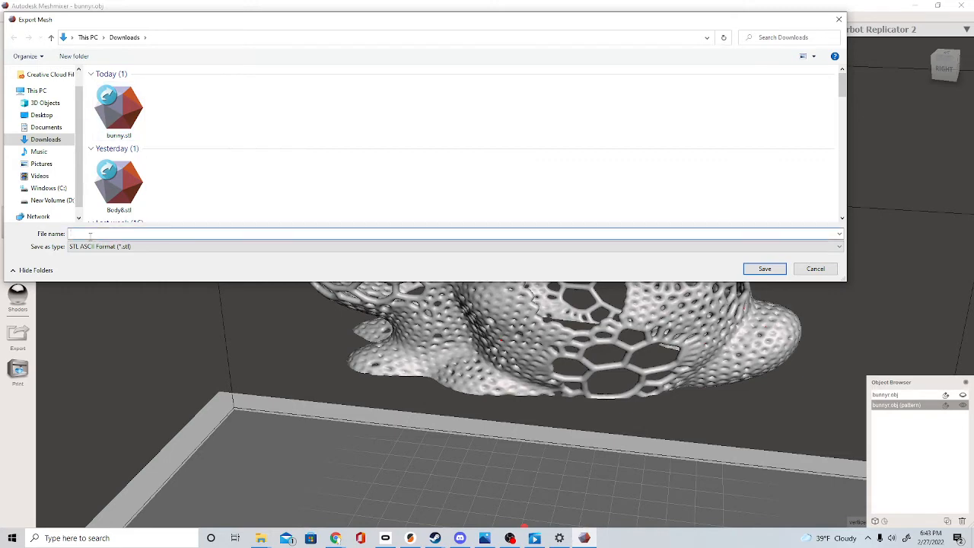
type("new b")
type("unny")
key("Return")
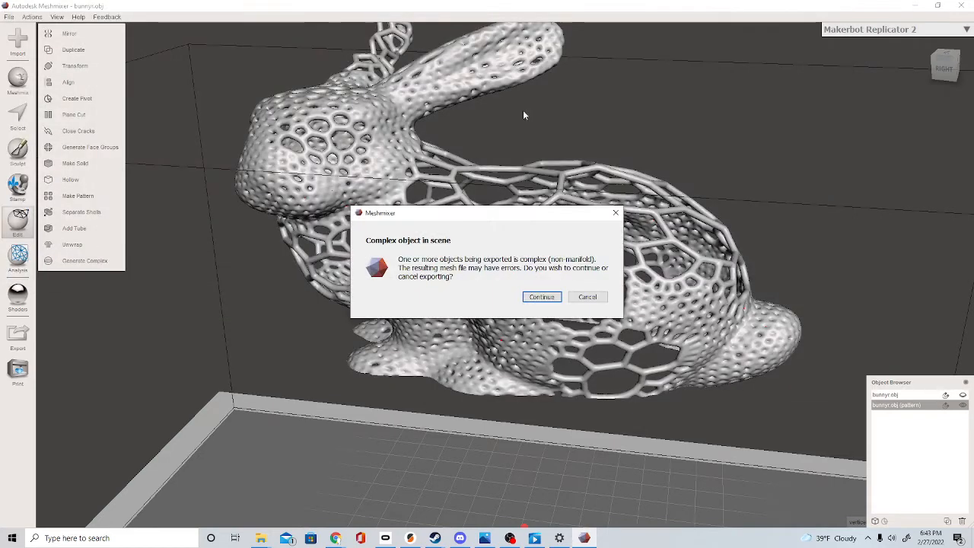
left_click(539, 298)
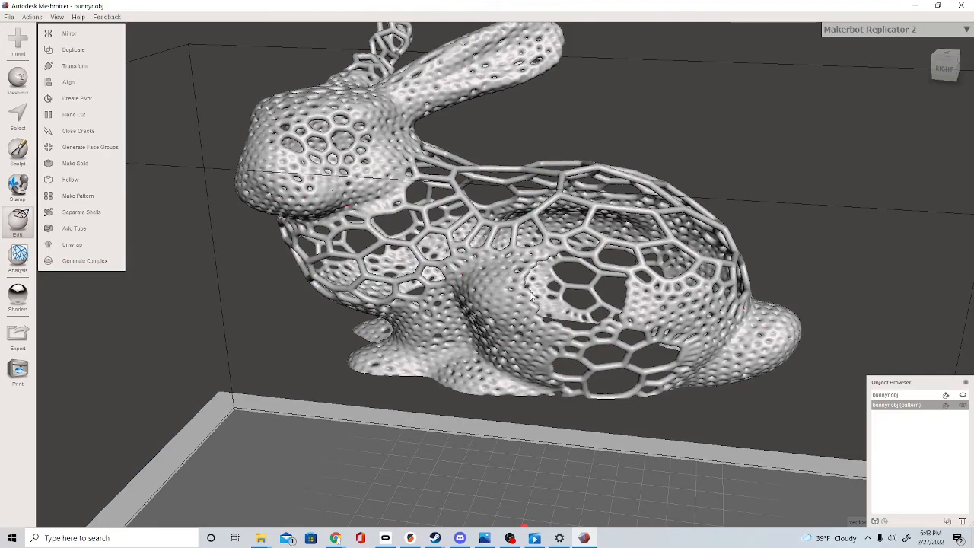
- Import new bunny.stl from Downloads, appending it to the current scene
scroll(747, 218, "down", 4)
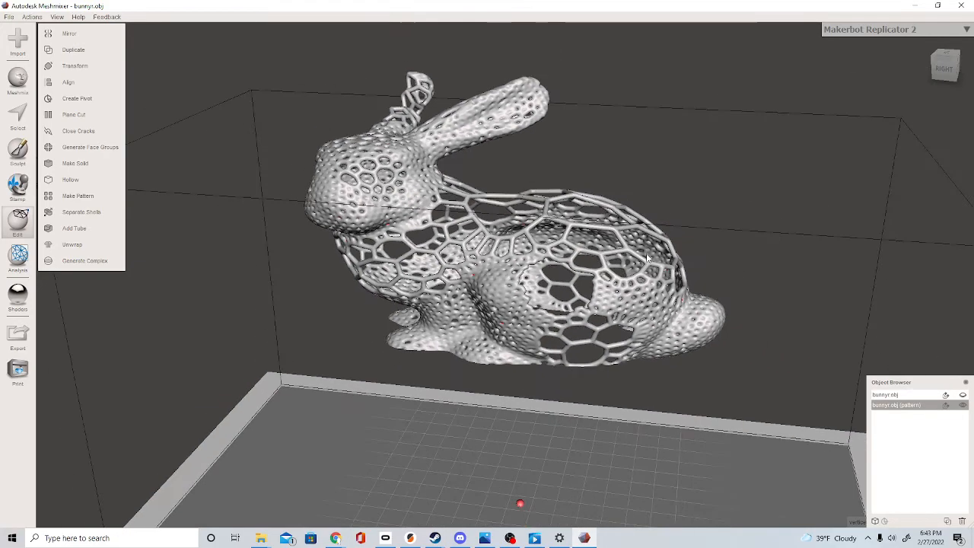
right_click_drag(644, 219, 670, 220)
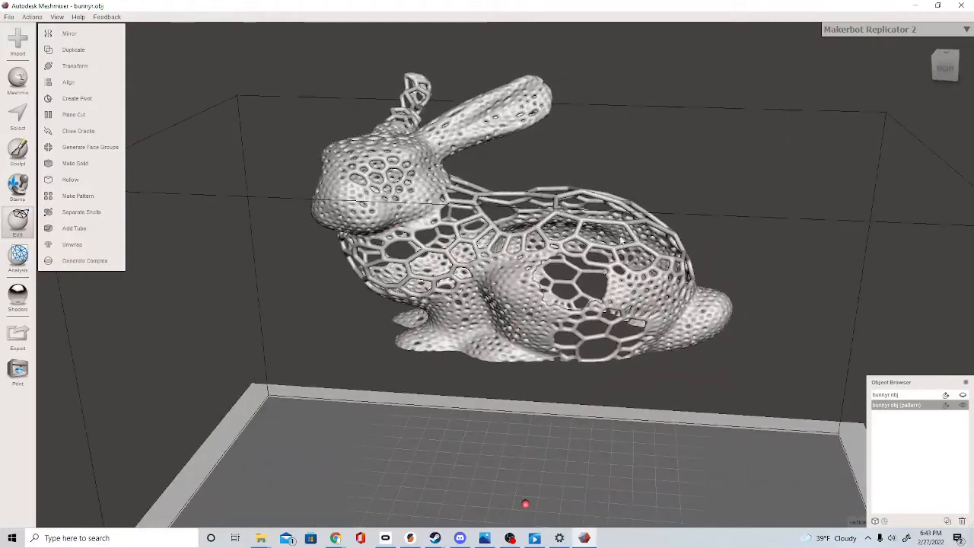
left_click(17, 44)
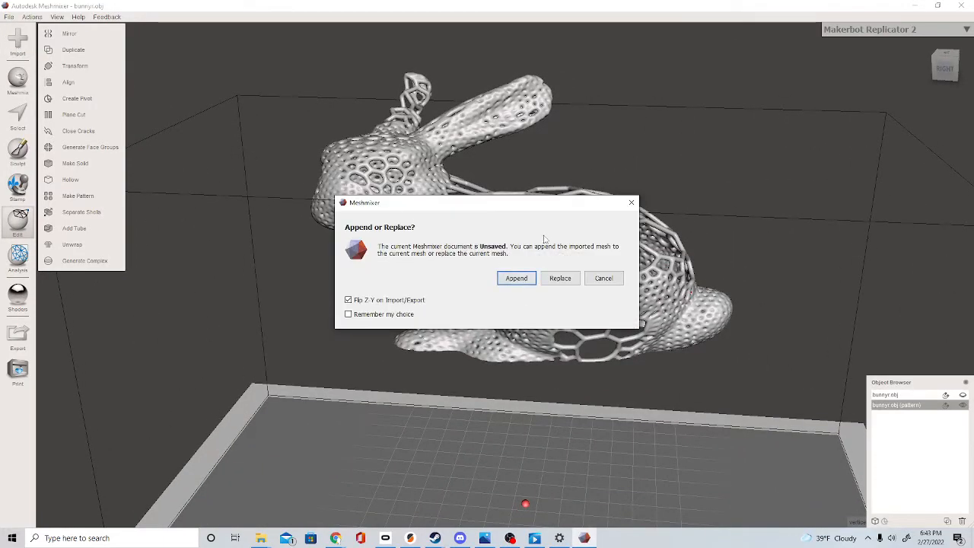
left_click(632, 203)
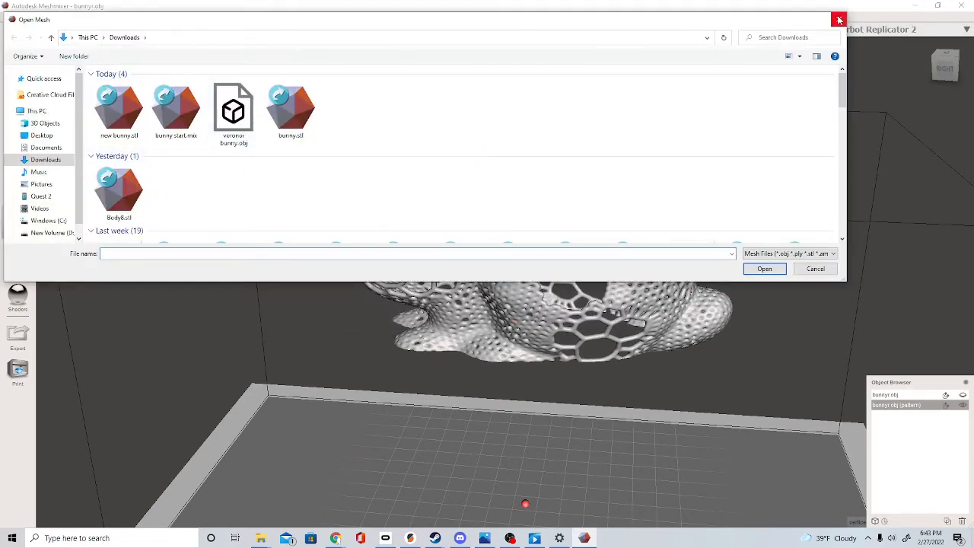
double_click(118, 110)
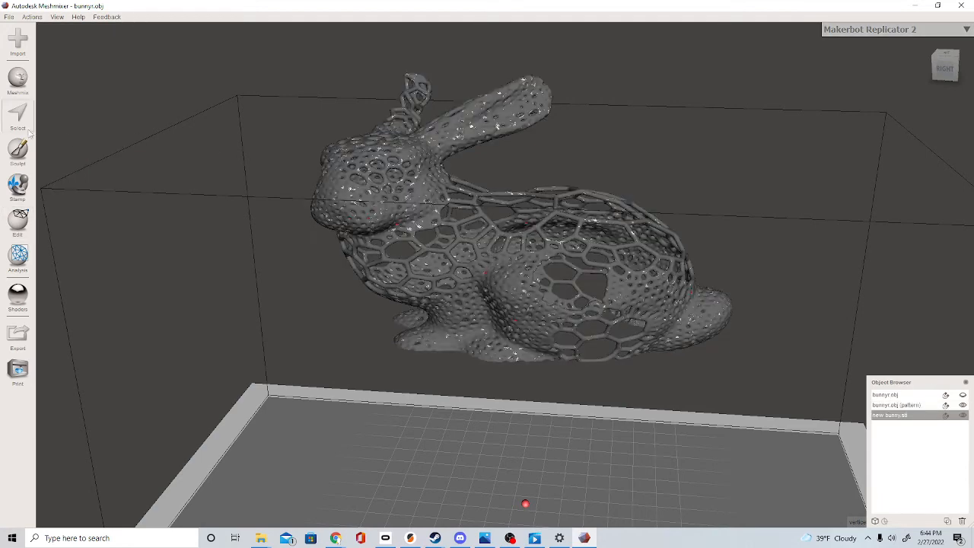
- Transform the imported bunny so it stands in front of the original, translated about -12 mm in X and 44 mm in Z
left_click(21, 224)
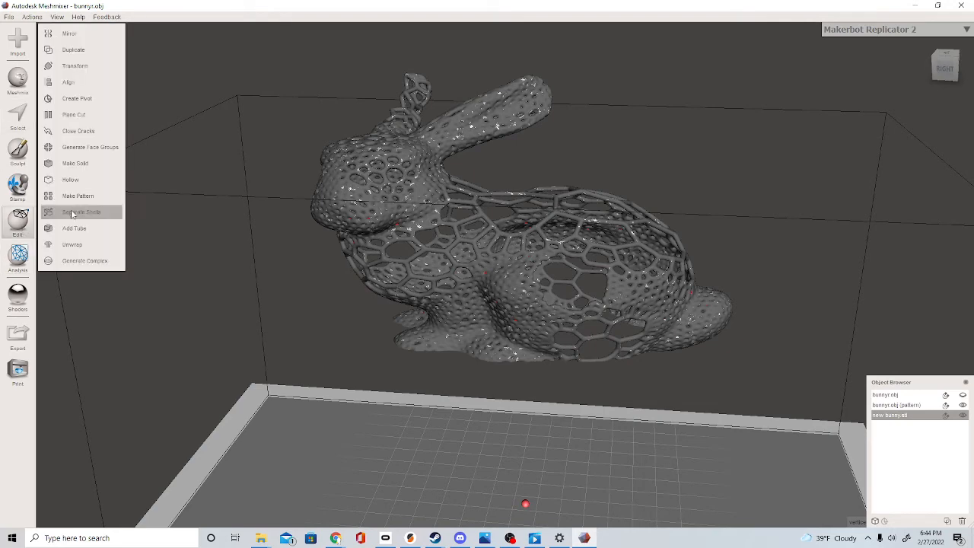
left_click(94, 66)
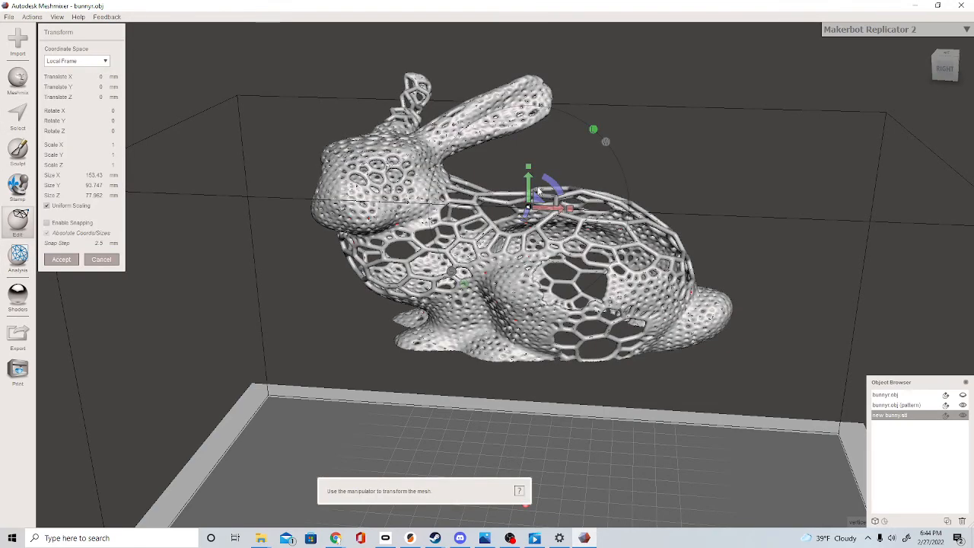
left_click_drag(563, 208, 269, 197)
scroll(366, 270, "down", 3)
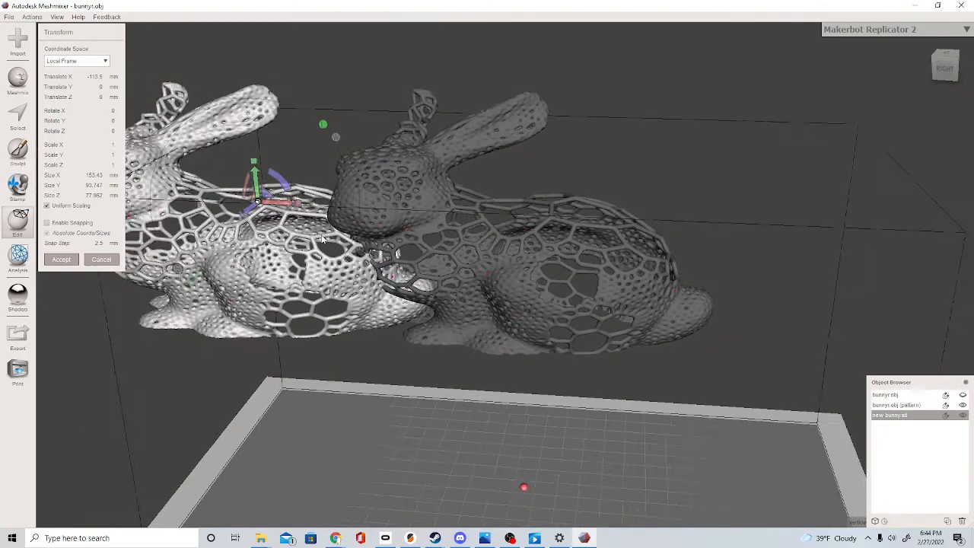
right_click_drag(366, 270, 428, 274)
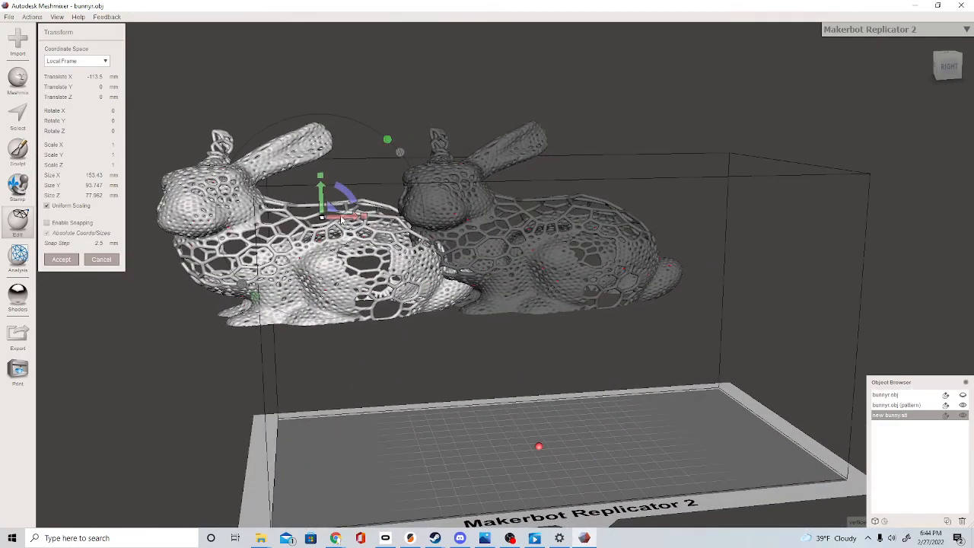
right_click_drag(381, 245, 393, 358)
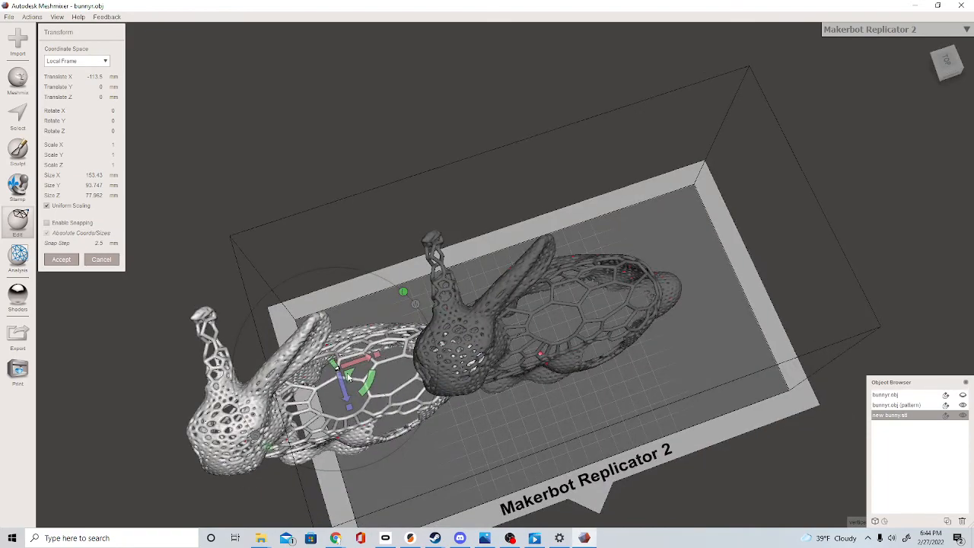
left_click_drag(347, 375, 567, 385)
right_click_drag(567, 385, 480, 333)
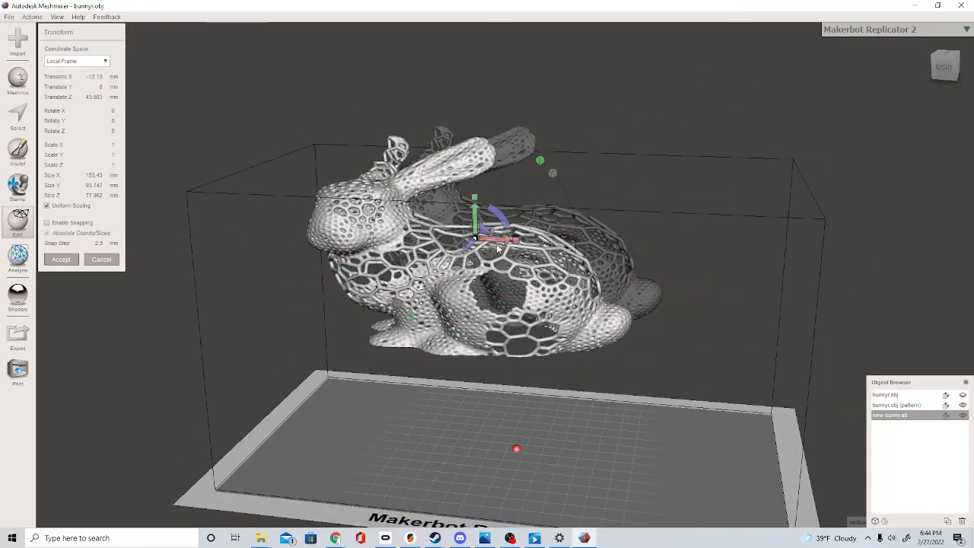
- Scale the imported bunny uniformly to a Size X of 50 mm
left_click(105, 175)
type("50")
key("Return")
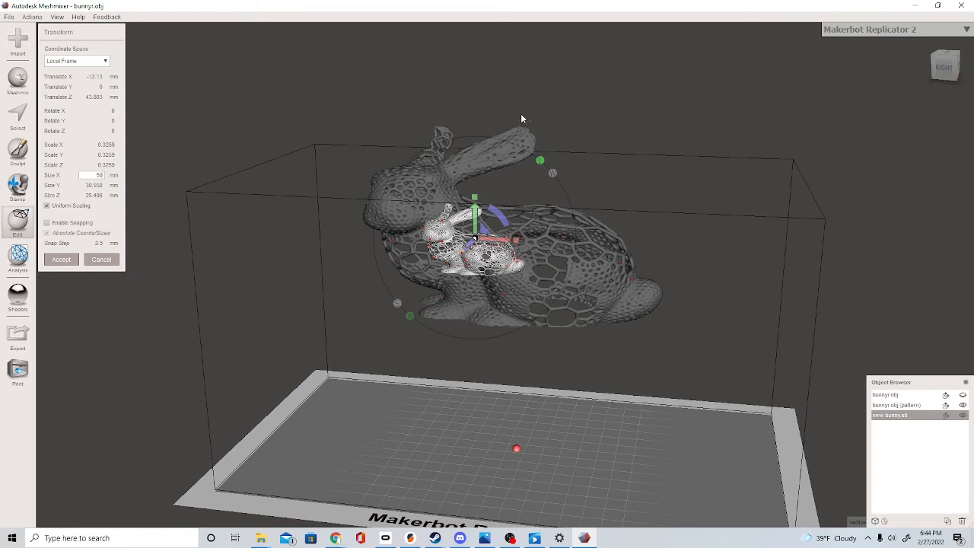
- Lower the small bunny to the large one's feet, about -32 mm in Y and 39 mm in Z, and accept the transform
left_click_drag(476, 205, 478, 272)
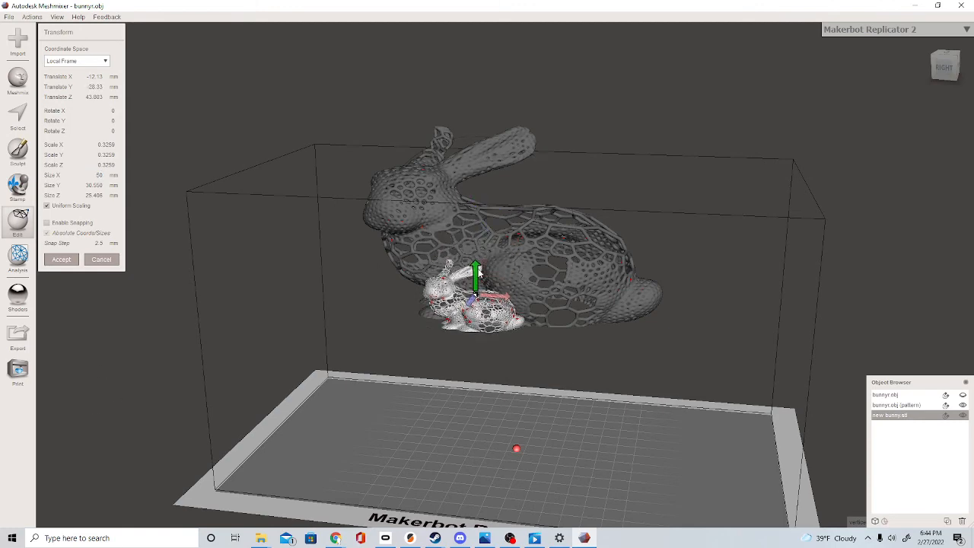
right_click_drag(516, 260, 528, 244)
left_click_drag(517, 242, 514, 250)
right_click_drag(515, 251, 544, 310)
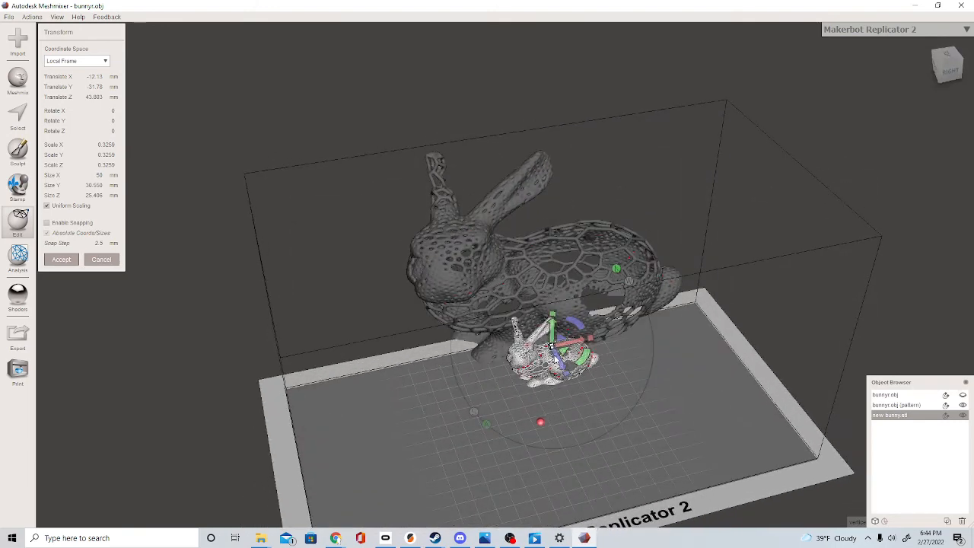
left_click_drag(555, 358, 459, 380)
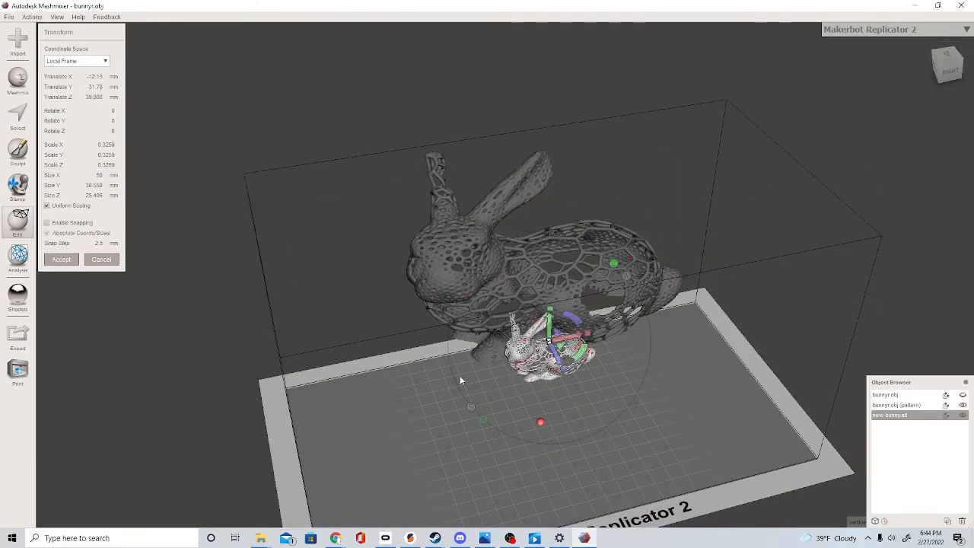
right_click_drag(460, 380, 407, 297)
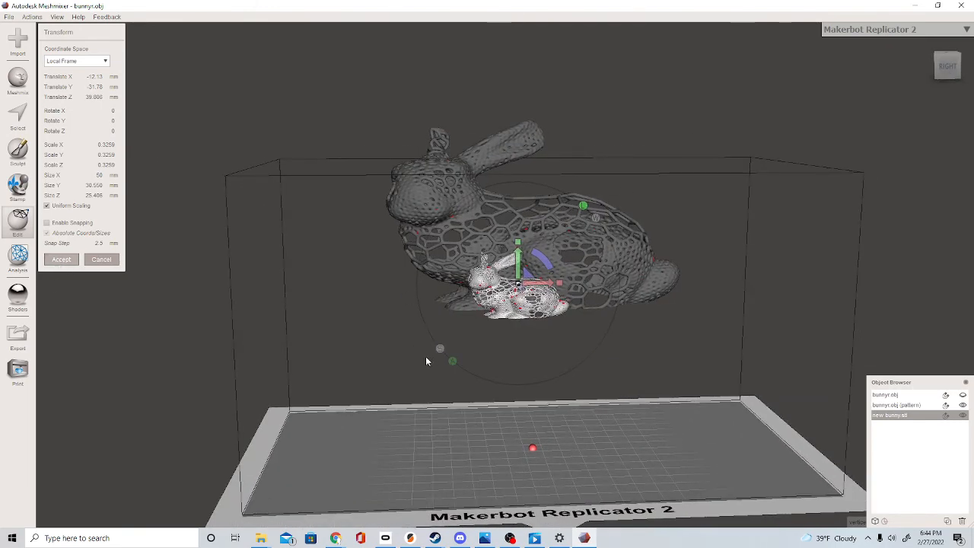
mouse_move(354, 355)
right_mouse_down()
mouse_move(333, 346)
mouse_move(352, 348)
mouse_move(354, 389)
mouse_move(369, 405)
mouse_move(354, 400)
mouse_move(359, 365)
right_mouse_up()
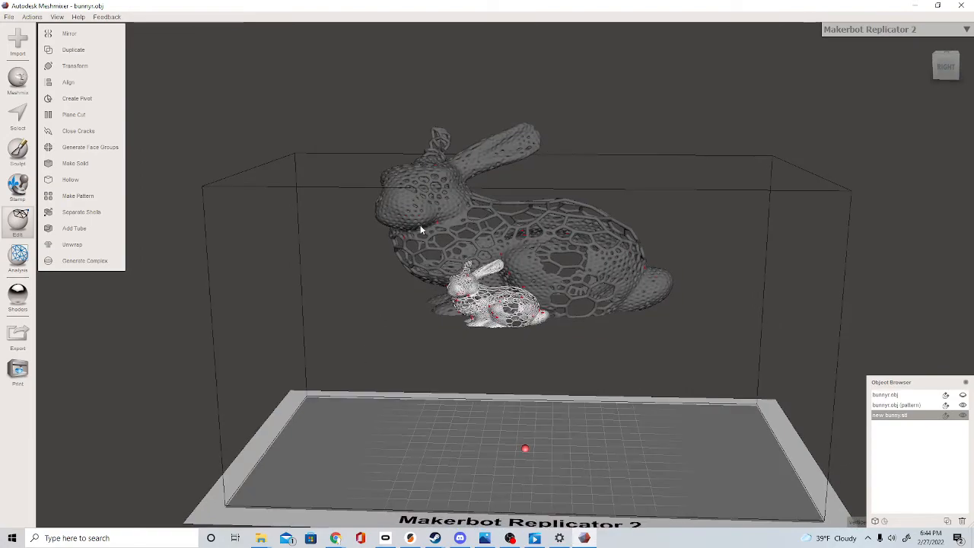
- Add the large patterned bunny to the selection with the small one, and view the pair from both sides
left_click(424, 196, "shift")
right_click_drag(411, 322, 437, 342)
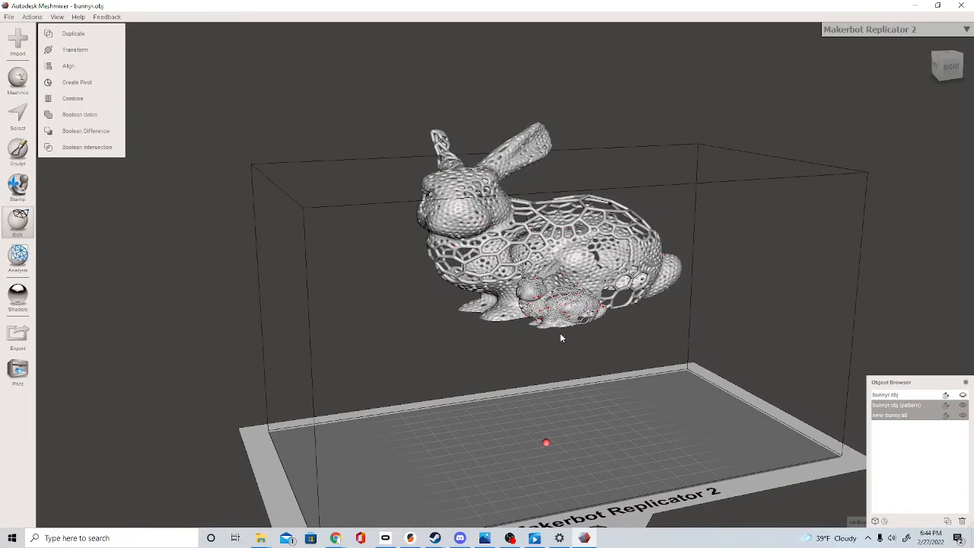
right_click_drag(561, 337, 509, 331)
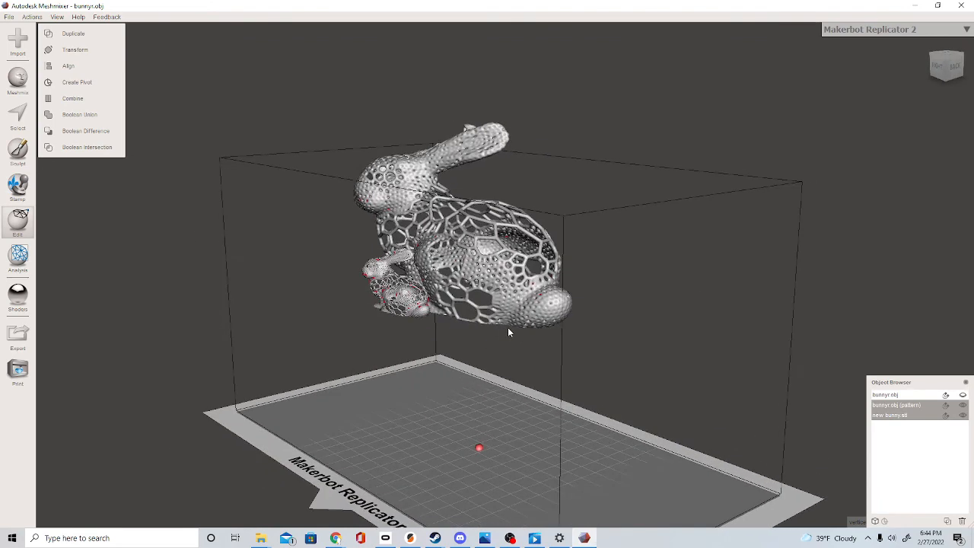